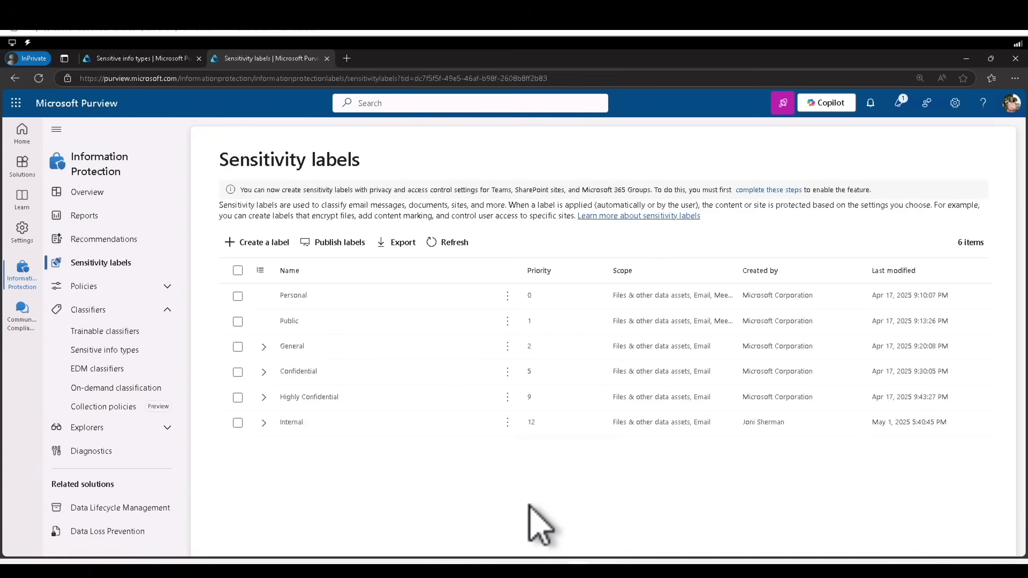
In a new tab, download PurviewInfoProtection.exe from the Purview Information Protection client download page
{"action": "left_click", "coordinate": [346, 58]}
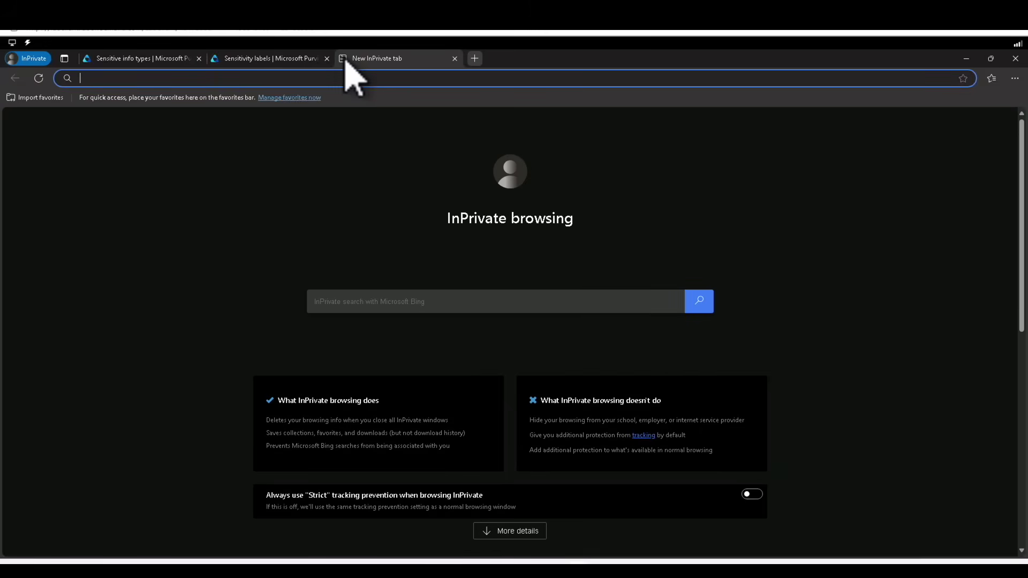
{"action": "type", "text": "https://www.microsoft.com/en-us/download/details.aspx?id=53018"}
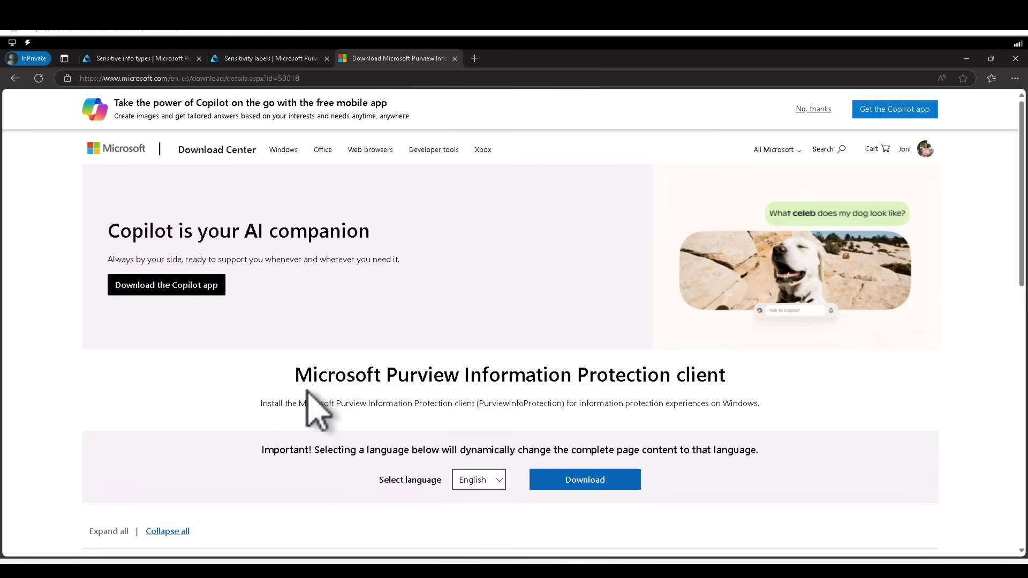
{"action": "left_click_drag", "start_coordinate": [295, 375], "coordinate": [741, 401]}
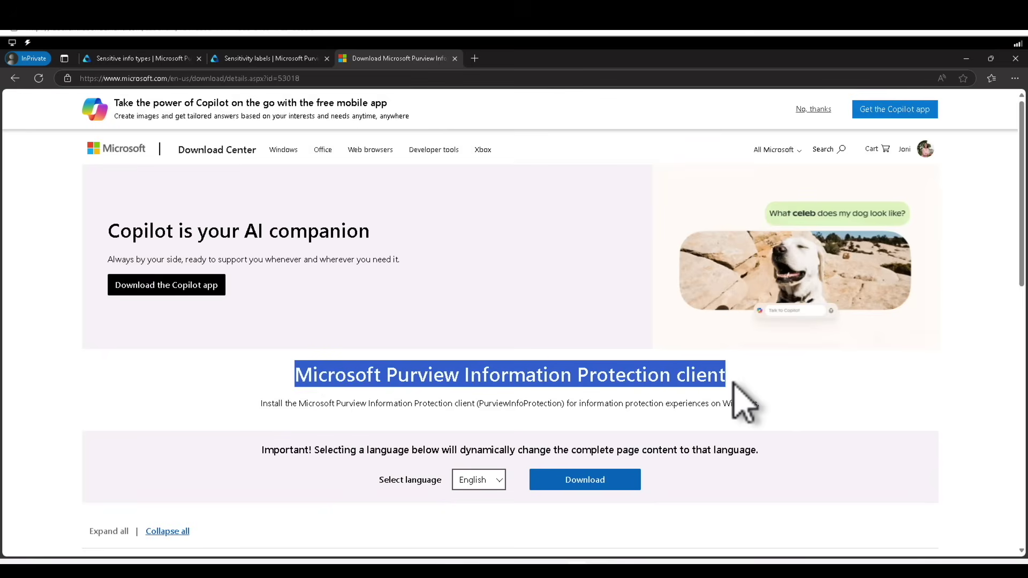
{"action": "left_click", "coordinate": [594, 480]}
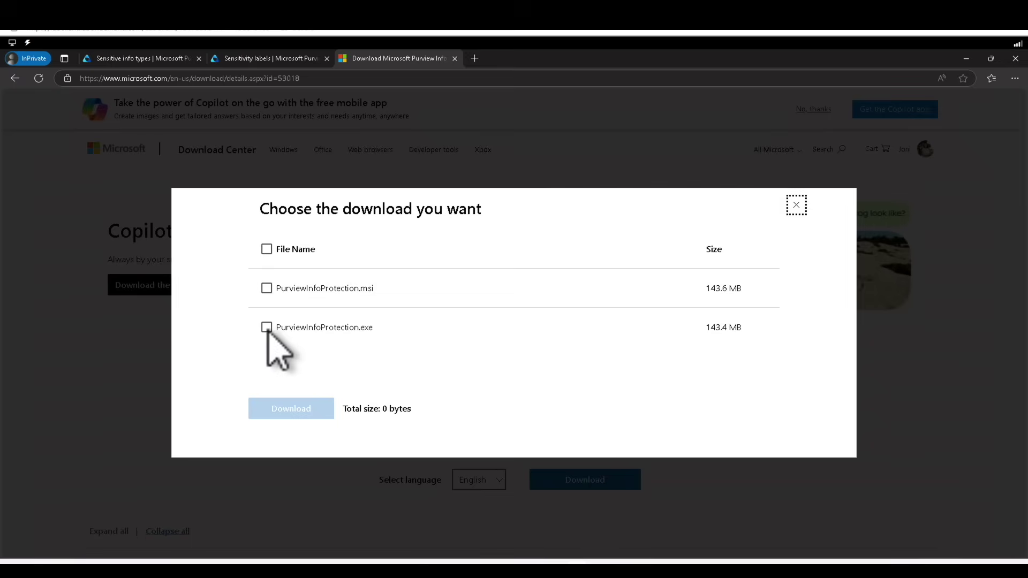
{"action": "left_click", "coordinate": [267, 328]}
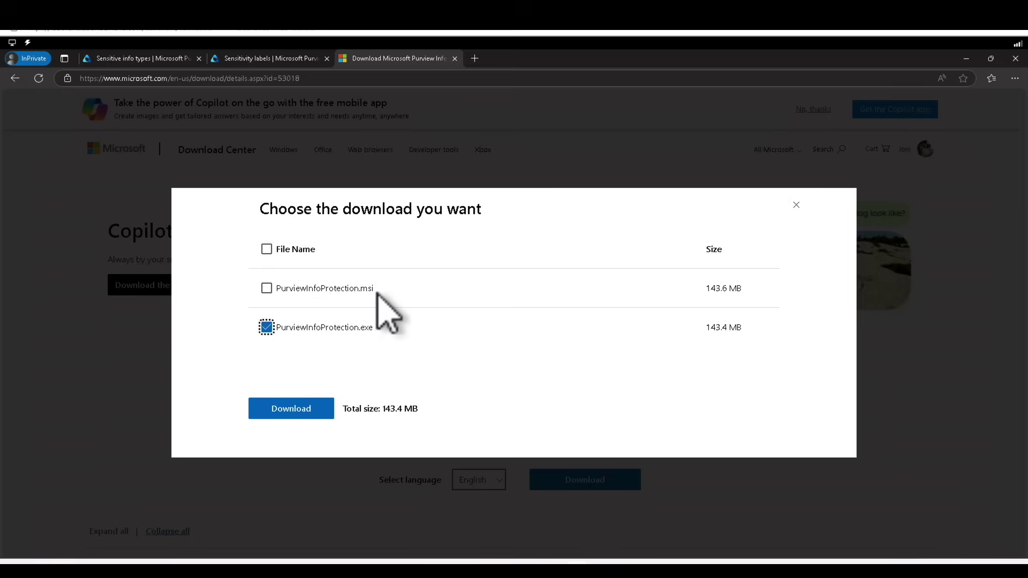
{"action": "left_click", "coordinate": [314, 415]}
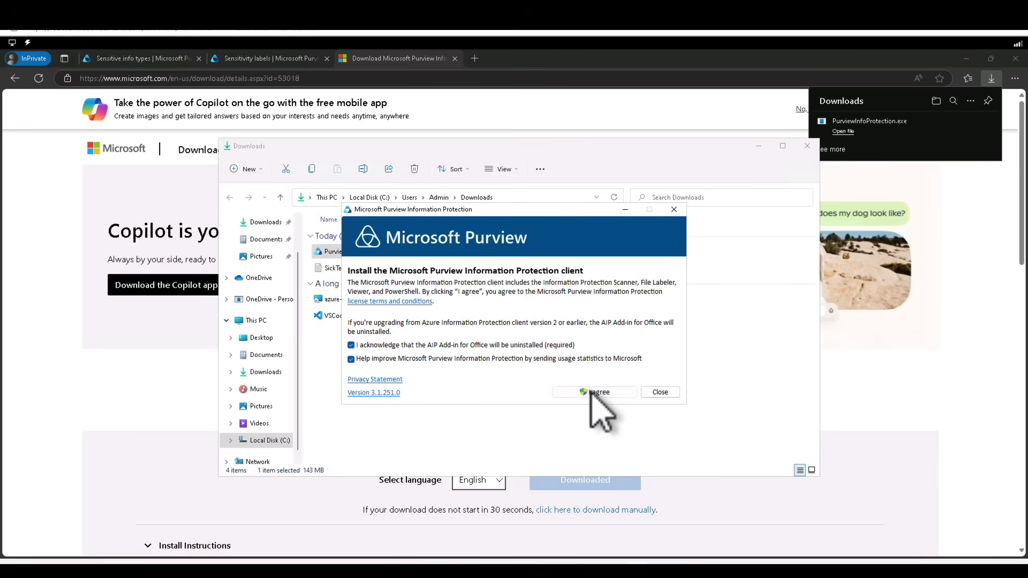
Install the Information Protection client, approving the UAC prompt, and close the finished installer
{"action": "left_click", "coordinate": [592, 393]}
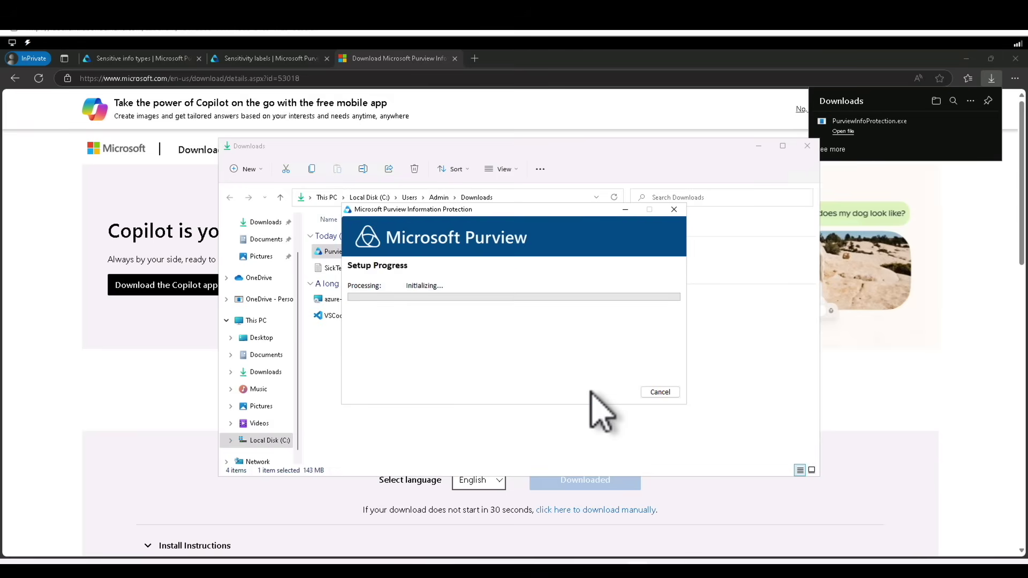
{"action": "left_click", "coordinate": [587, 393]}
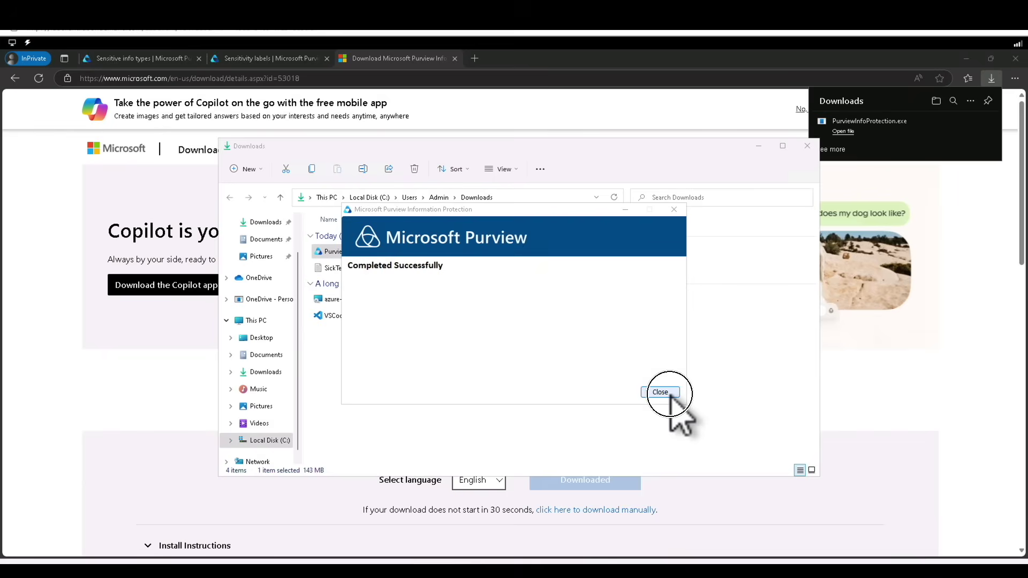
{"action": "left_click", "coordinate": [670, 396]}
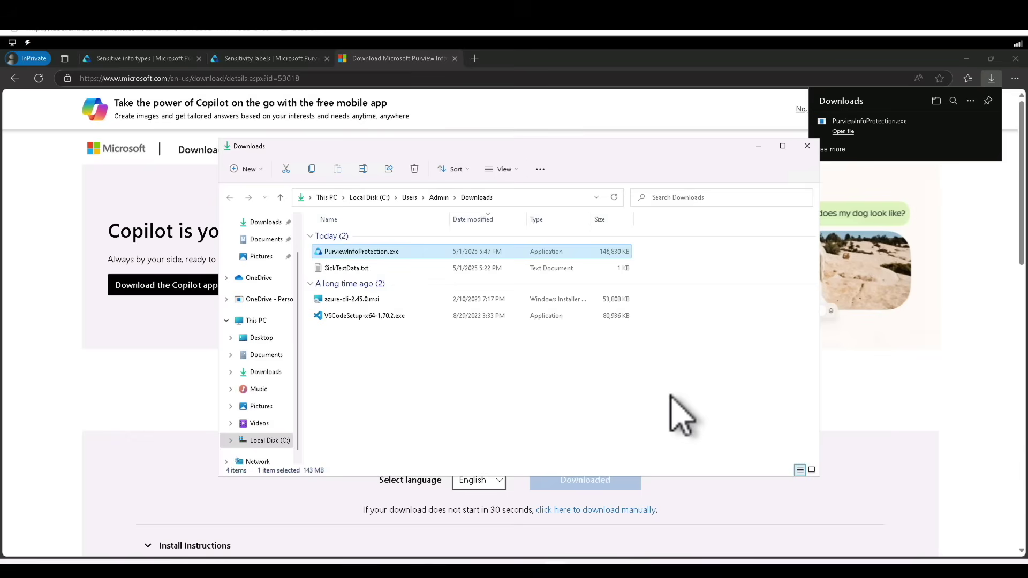
Minimize the private browser window, the Purview browser window and the Downloads folder window
{"action": "left_click", "coordinate": [968, 57]}
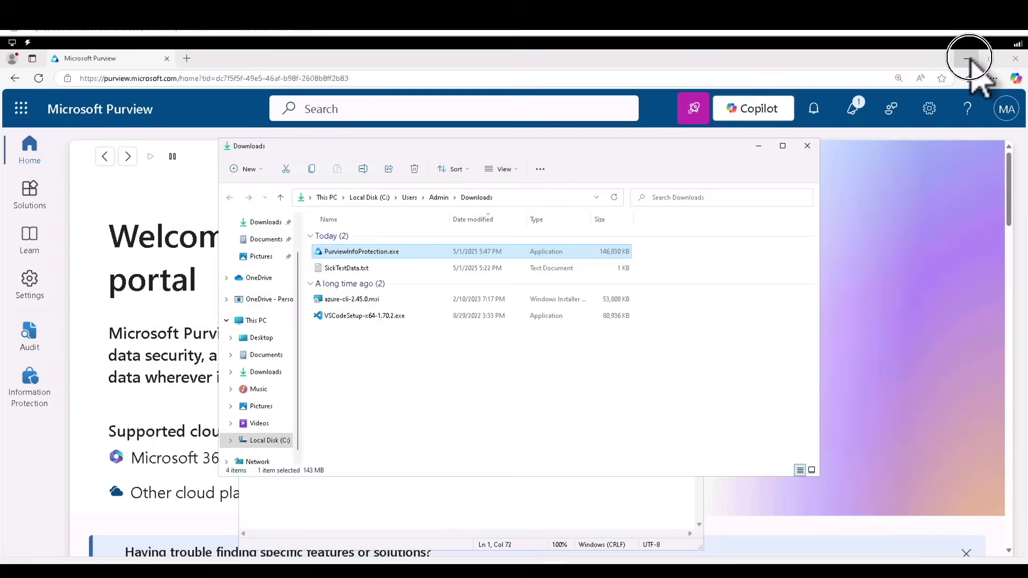
{"action": "left_click", "coordinate": [968, 58]}
{"action": "left_click", "coordinate": [758, 146]}
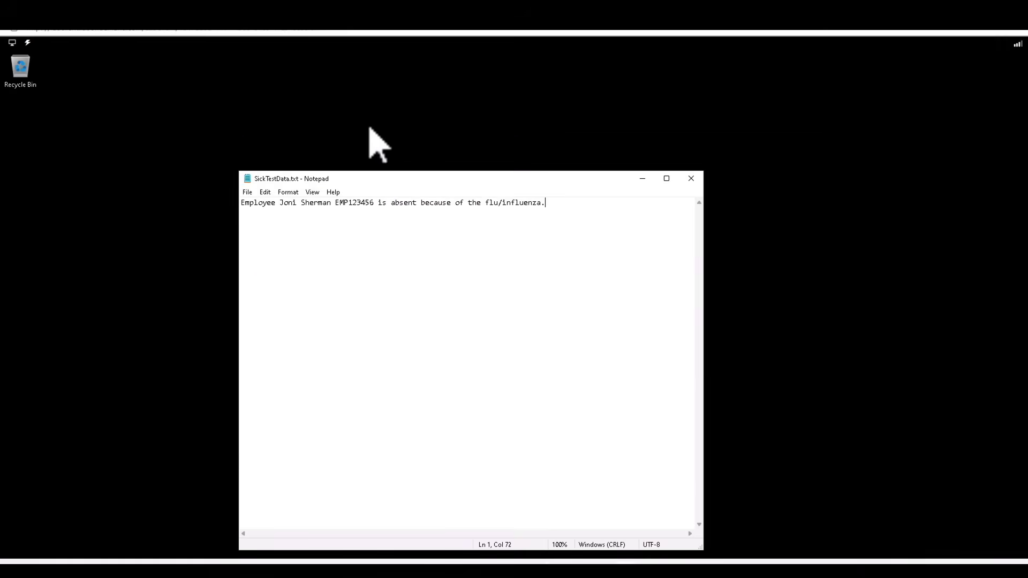
Create a new Word document on the desktop named Confidential Data.docx
{"action": "left_click", "coordinate": [189, 192]}
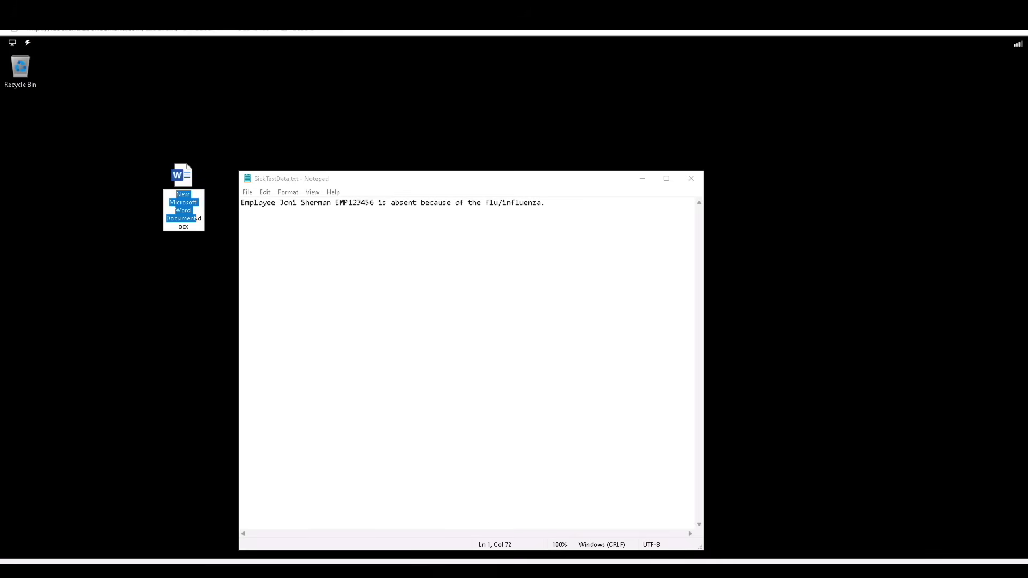
{"action": "type", "text": "Confidential Data"}
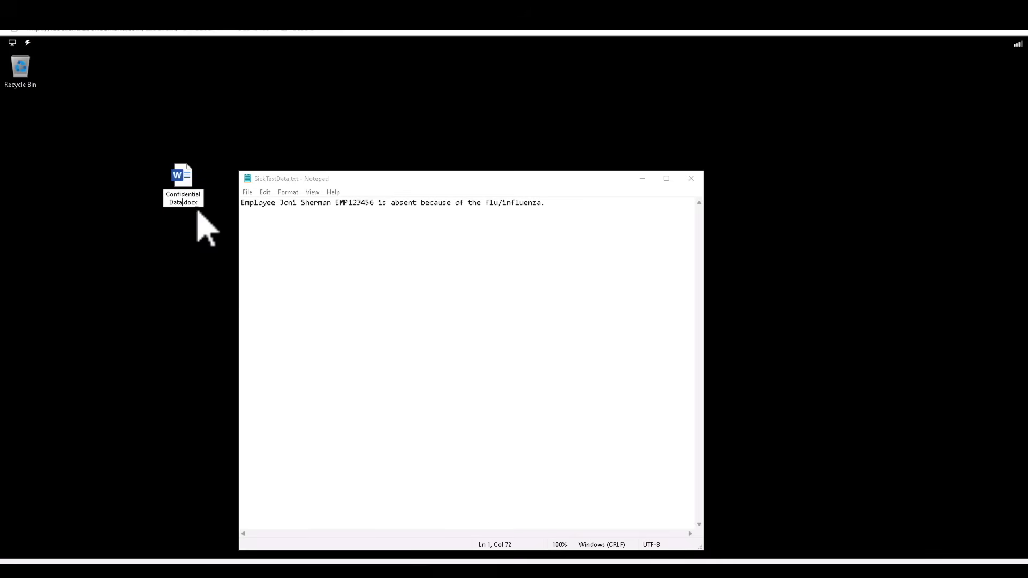
{"action": "left_click", "coordinate": [189, 179]}
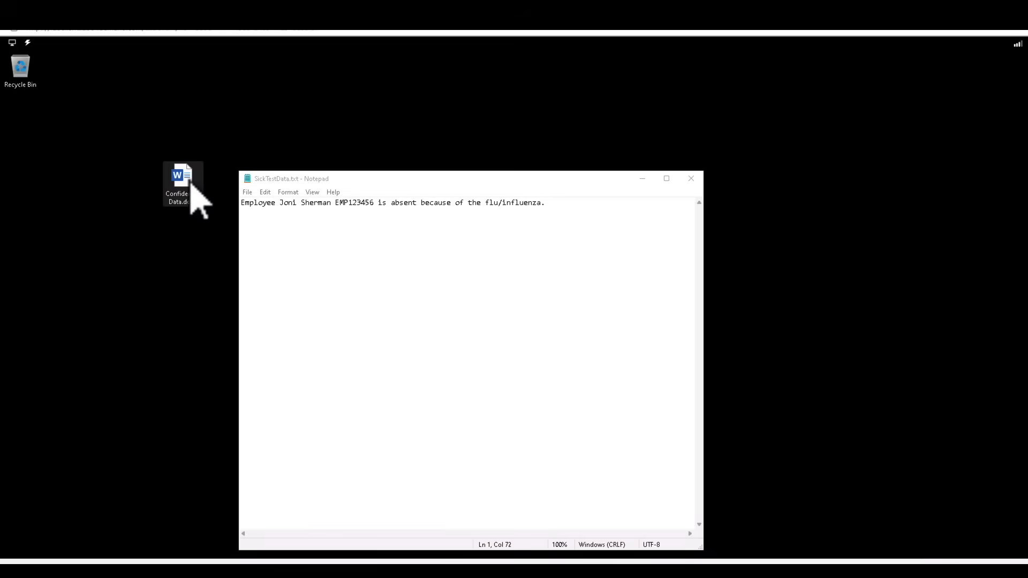
Apply a sensitivity label to Confidential Data.docx with Microsoft Purview, signing in with the user's work account
{"action": "right_click", "coordinate": [189, 183]}
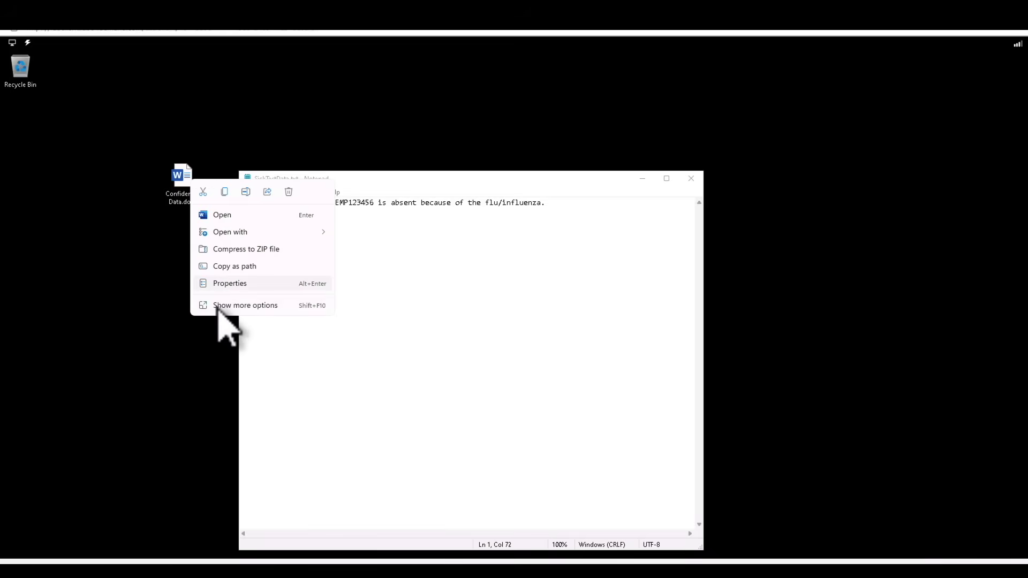
{"action": "left_click", "coordinate": [251, 305]}
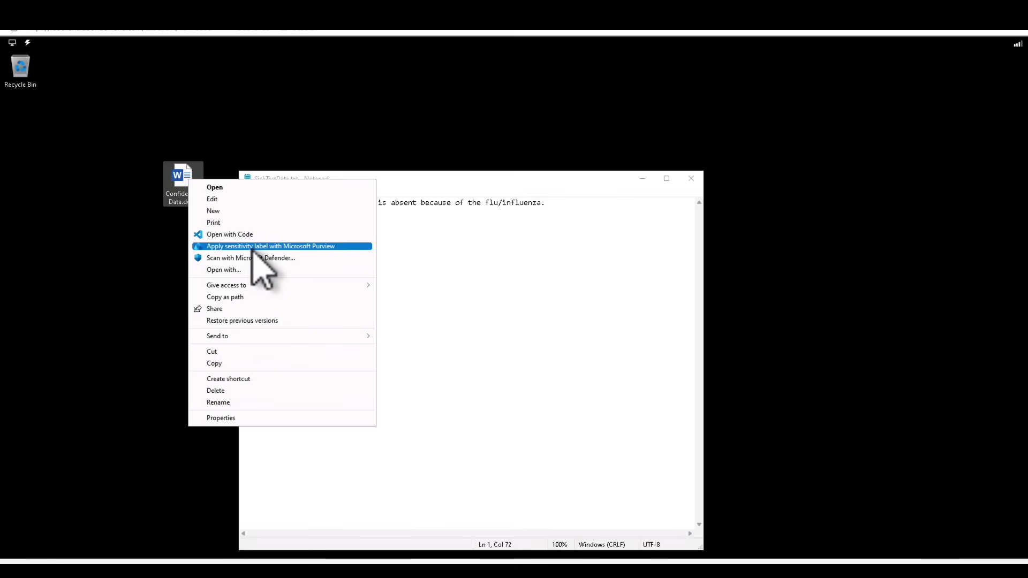
{"action": "left_click", "coordinate": [285, 247]}
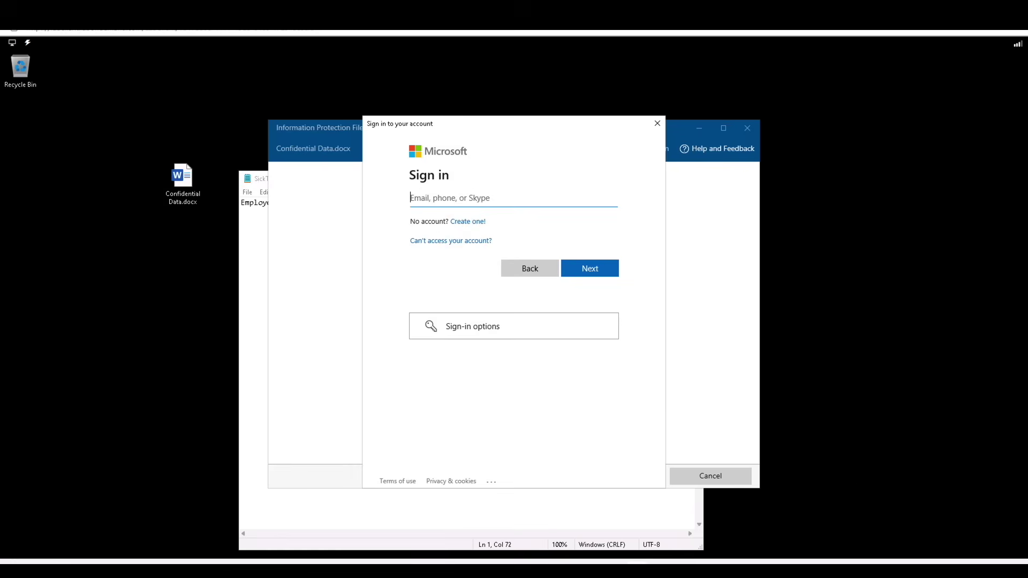
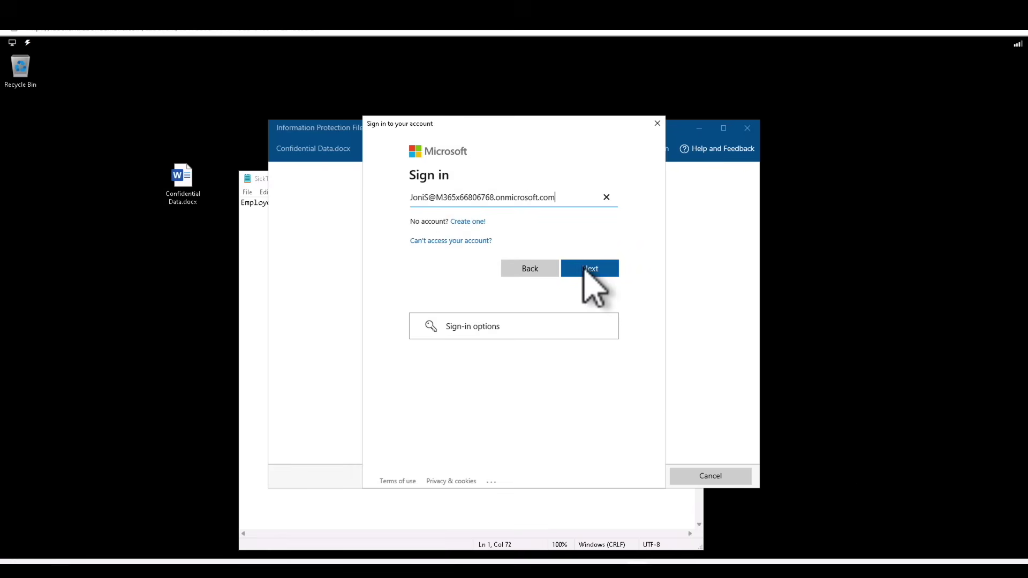
{"action": "left_click", "coordinate": [584, 269]}
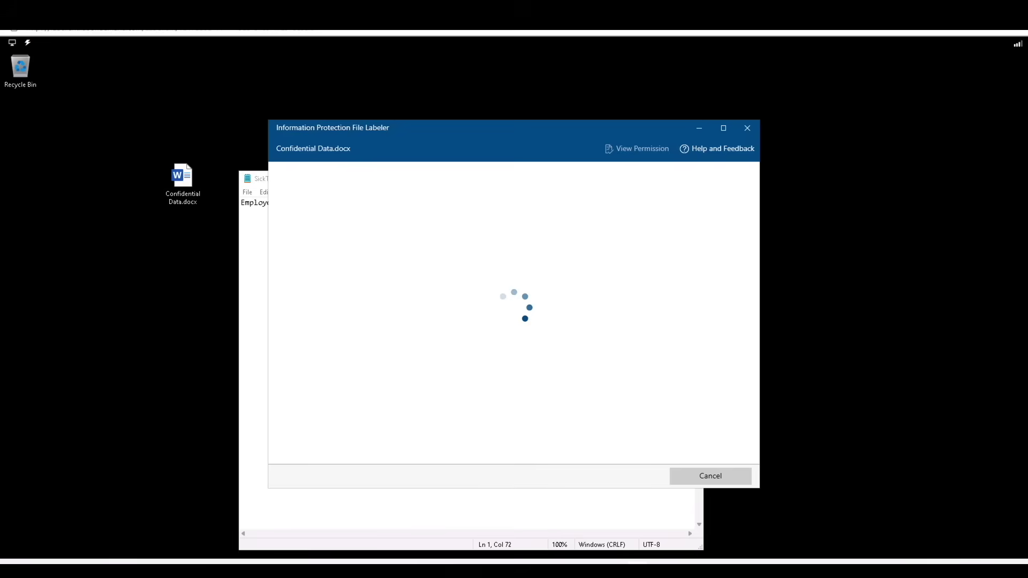
Dismiss the labeler error, retry labelling Confidential Data.docx, and dismiss the error again
{"action": "left_click", "coordinate": [706, 478]}
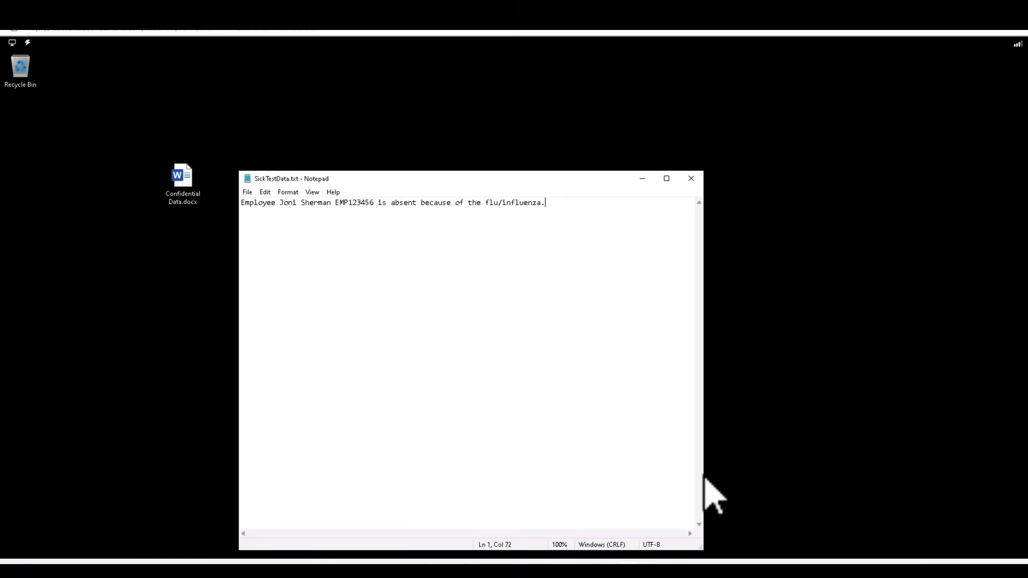
{"action": "left_click", "coordinate": [185, 182]}
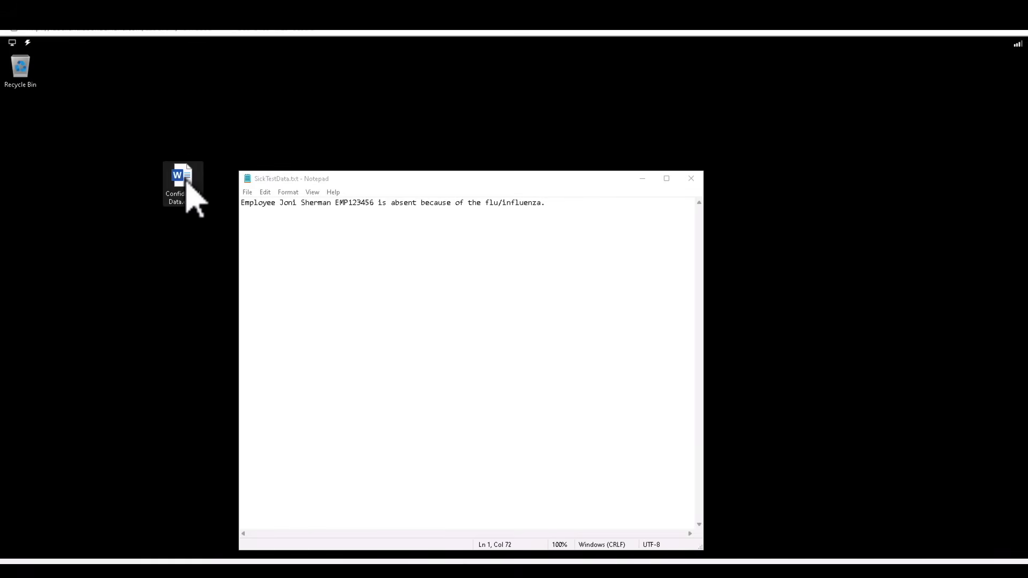
{"action": "right_click", "coordinate": [186, 181]}
{"action": "left_click", "coordinate": [230, 303]}
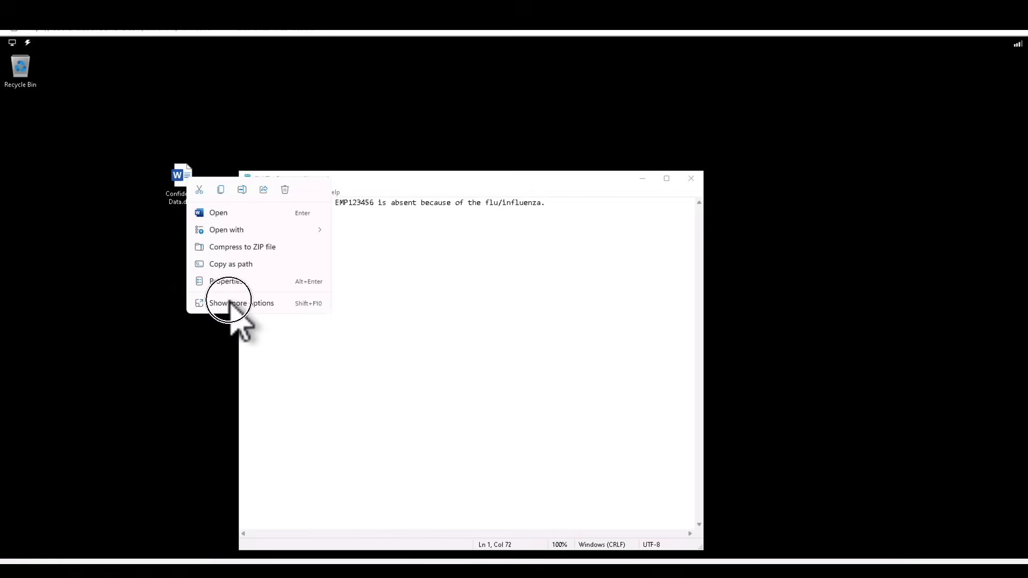
{"action": "left_click", "coordinate": [259, 244]}
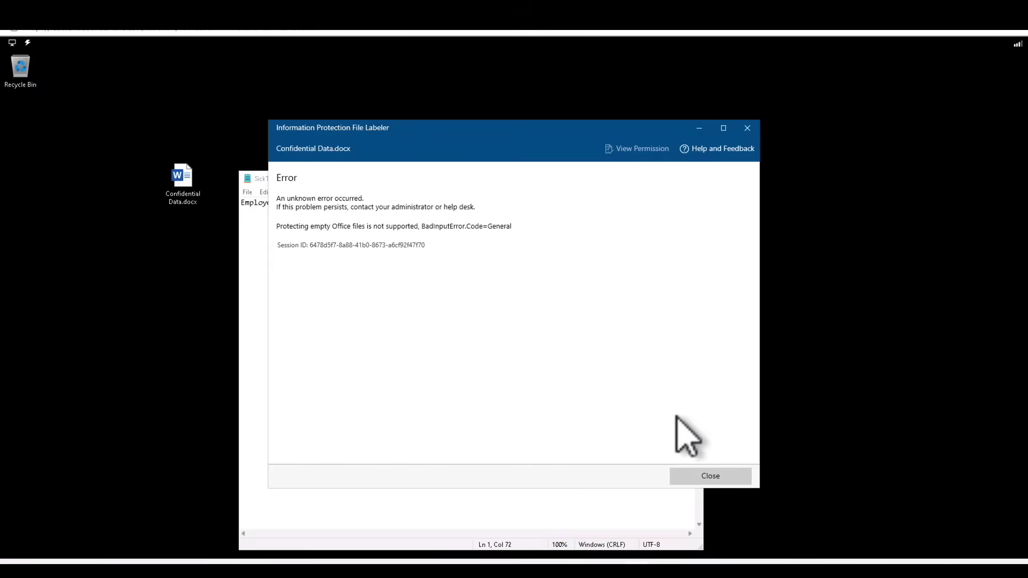
{"action": "left_click", "coordinate": [706, 475]}
Add a new Microsoft Publisher document to the desktop
{"action": "right_click", "coordinate": [156, 254]}
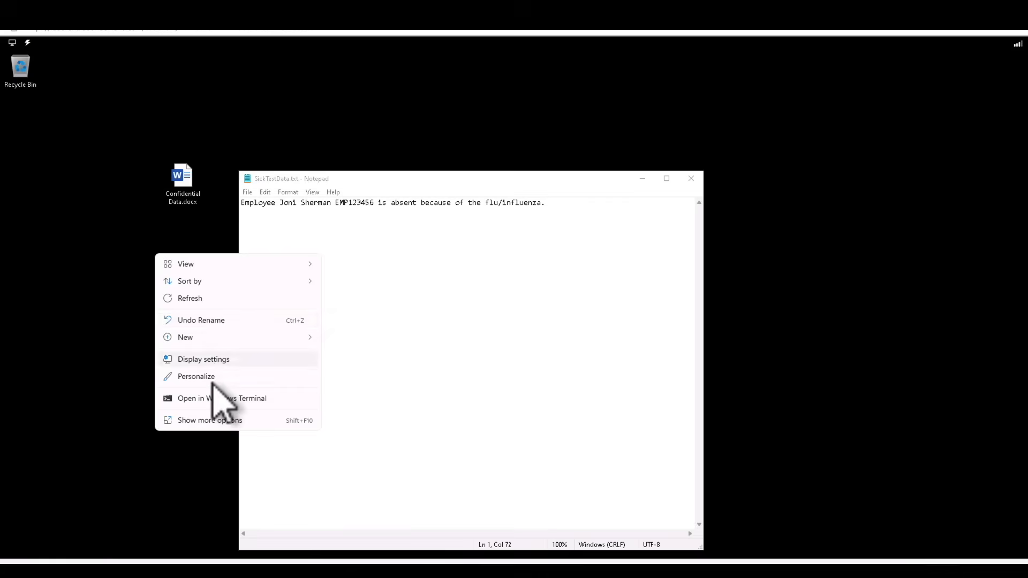
{"action": "mouse_move", "coordinate": [231, 338]}
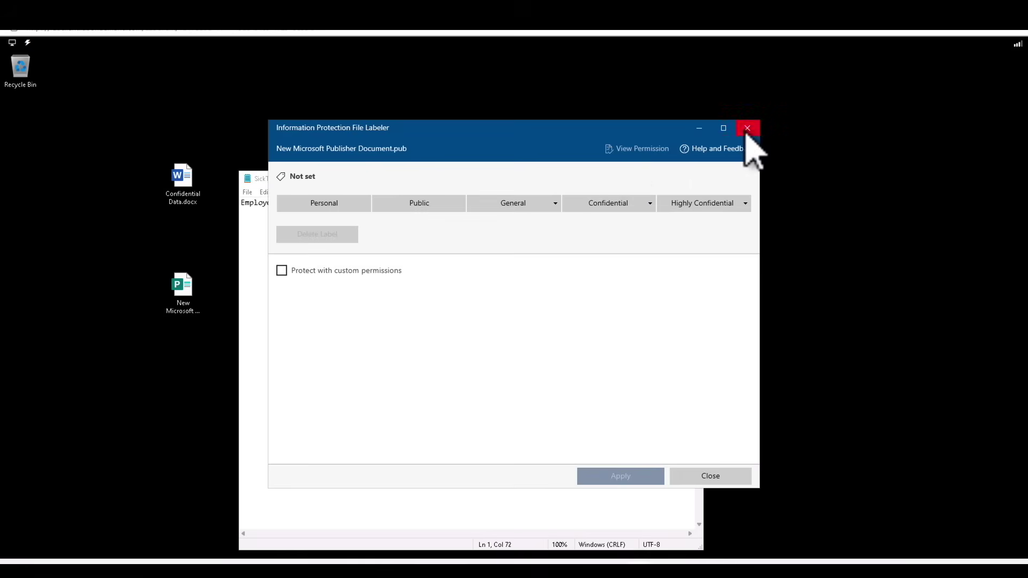
{"action": "left_click", "coordinate": [747, 133]}
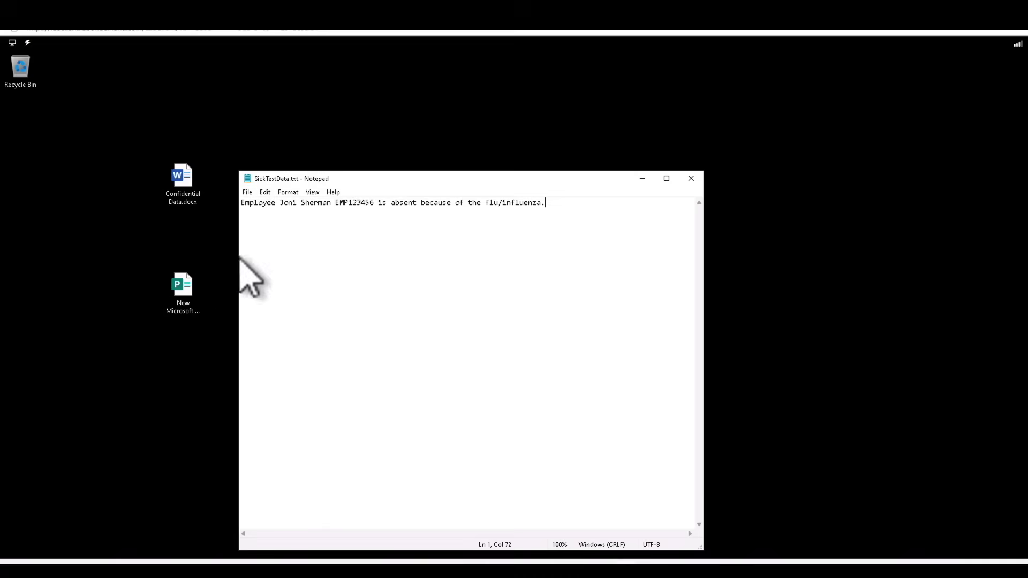
{"action": "left_click", "coordinate": [183, 289]}
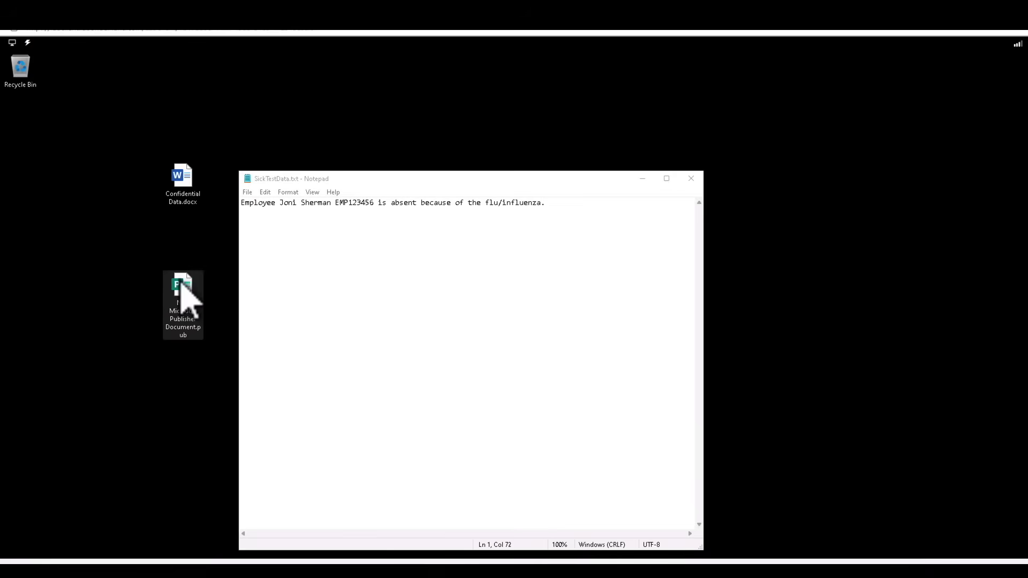
{"action": "right_click", "coordinate": [183, 284]}
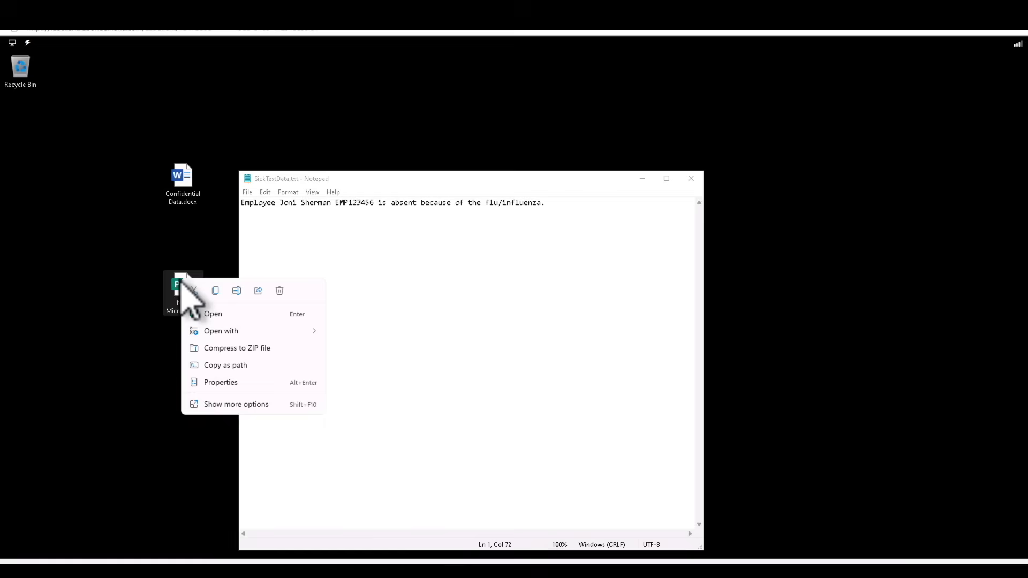
Try once more to label Confidential Data.docx, then close the resulting error window
{"action": "left_click", "coordinate": [183, 181]}
{"action": "right_click", "coordinate": [184, 181]}
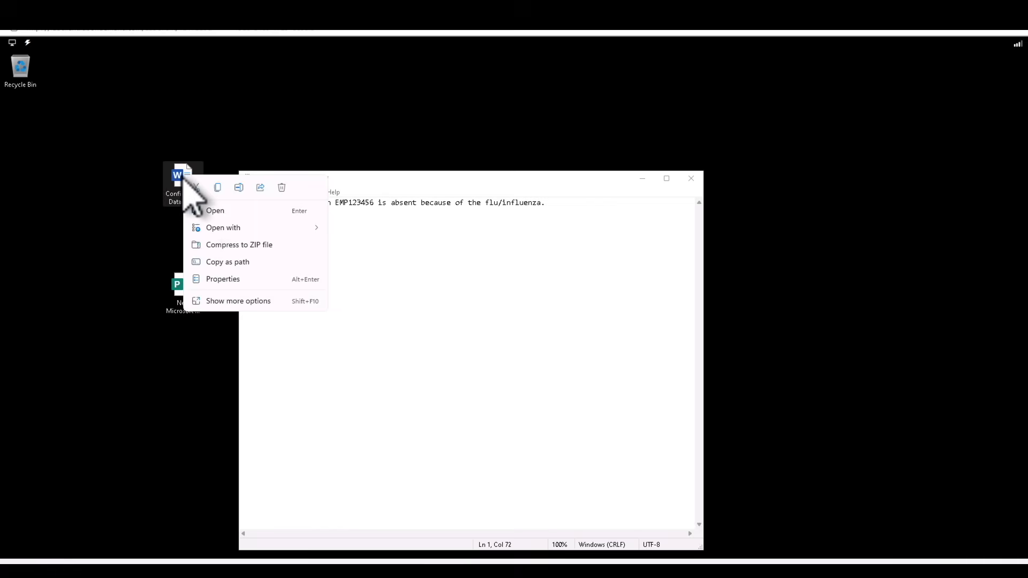
{"action": "left_click", "coordinate": [252, 301]}
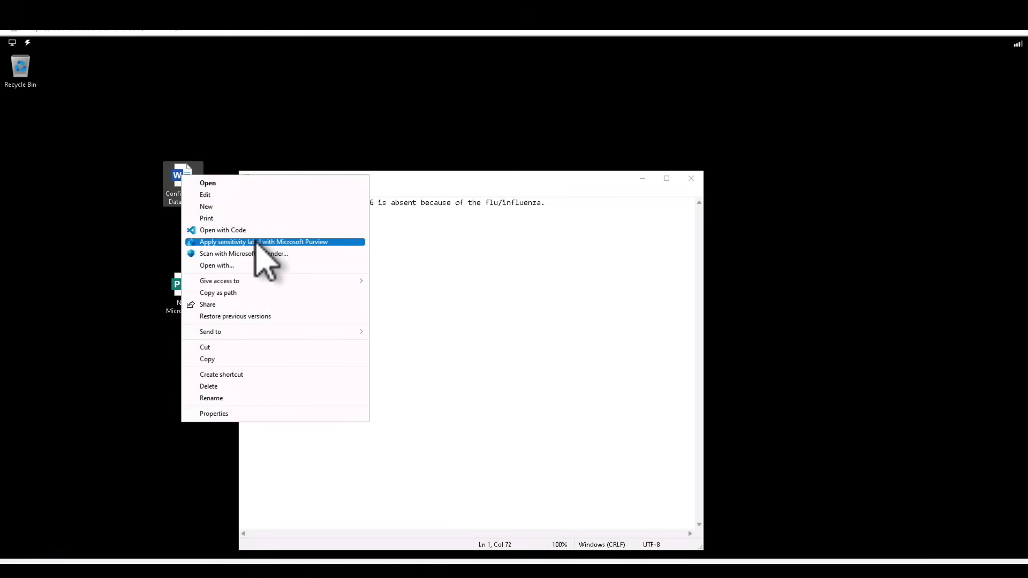
{"action": "left_click", "coordinate": [259, 242]}
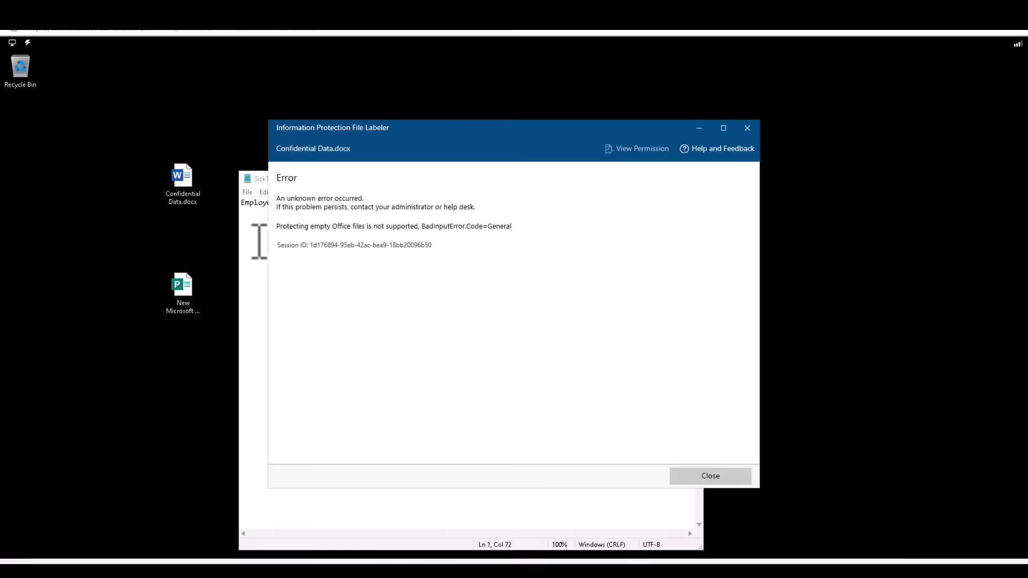
{"action": "left_click", "coordinate": [747, 128]}
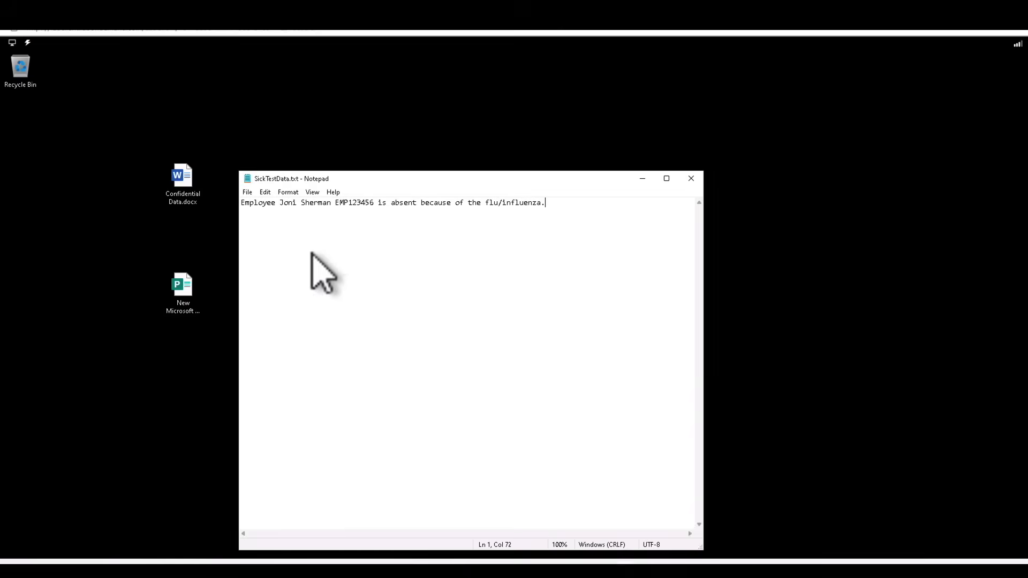
Apply the Confidential \ All Employees sensitivity label to the new Publisher document with Microsoft Purview
{"action": "right_click", "coordinate": [182, 284]}
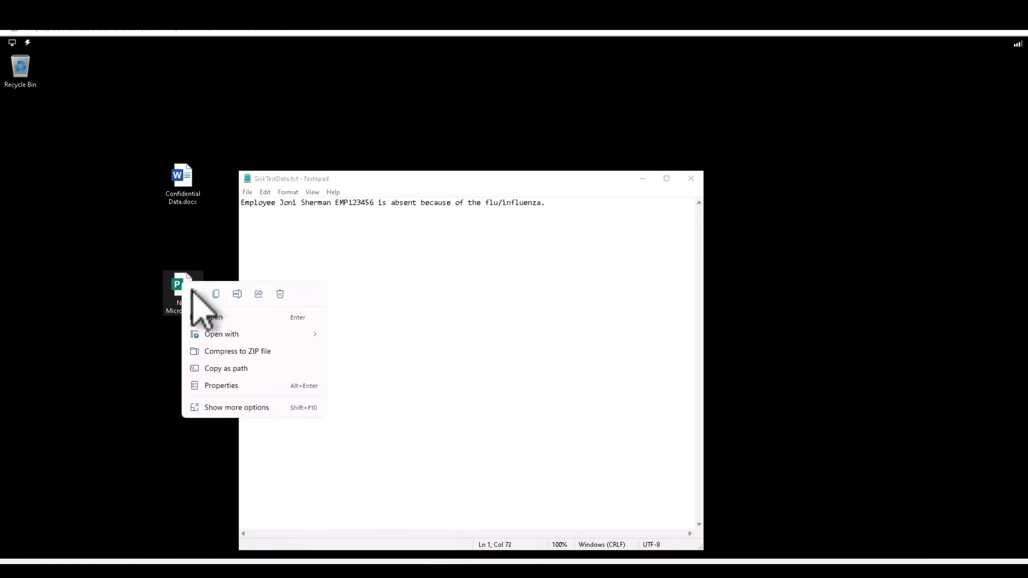
{"action": "left_click", "coordinate": [239, 408]}
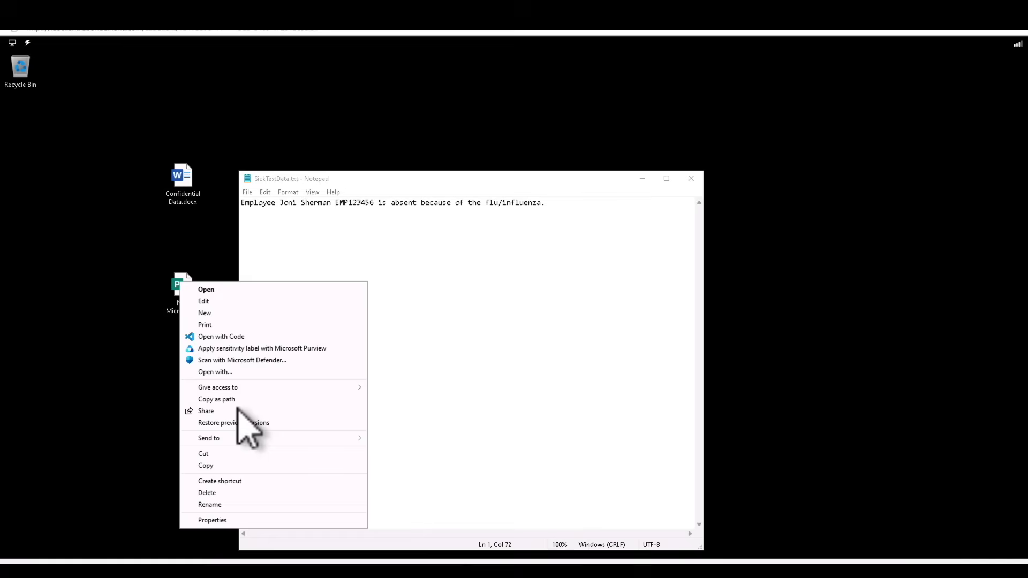
{"action": "left_click", "coordinate": [255, 348]}
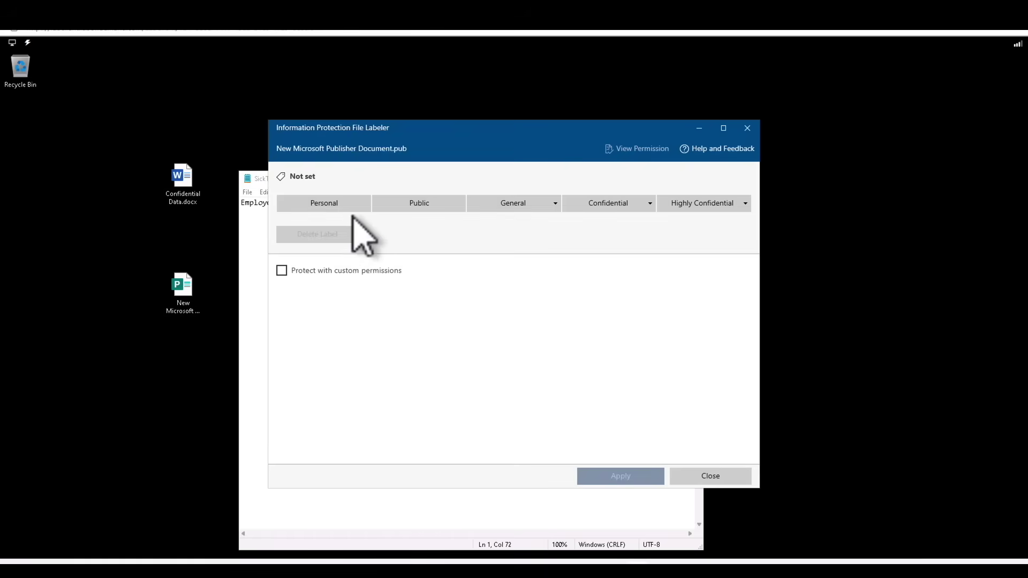
{"action": "left_click", "coordinate": [497, 208]}
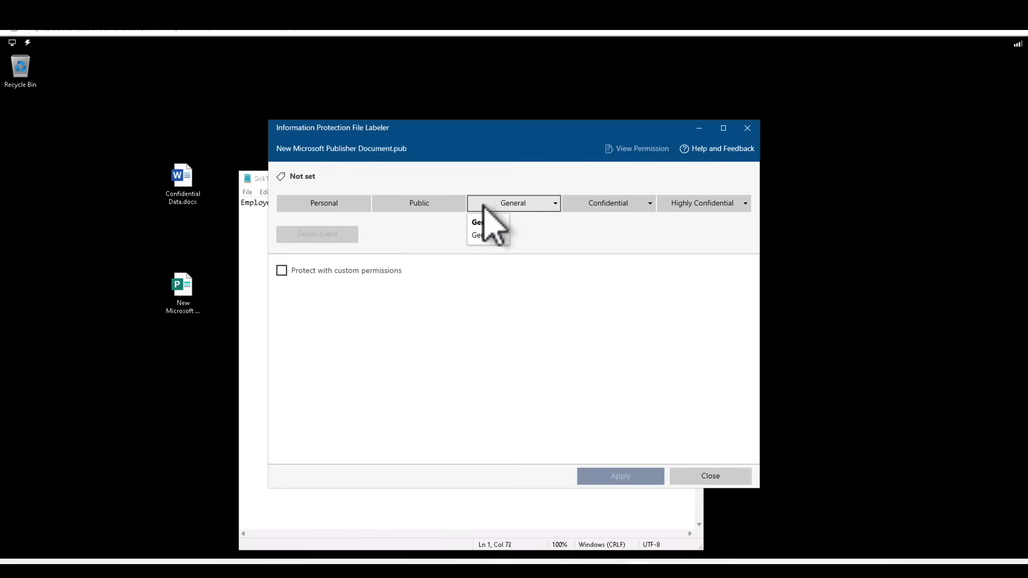
{"action": "left_click", "coordinate": [602, 206]}
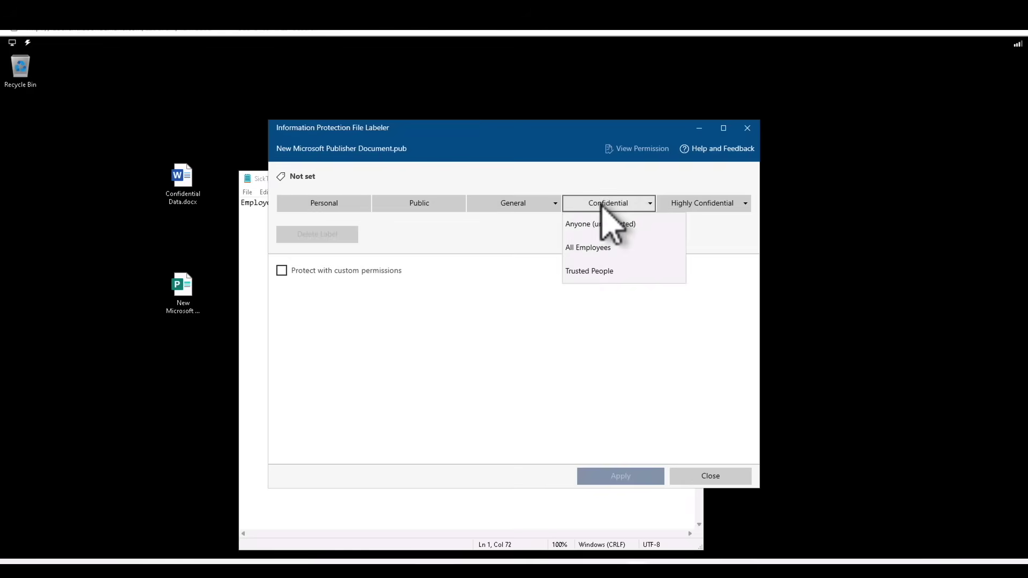
{"action": "left_click", "coordinate": [686, 207]}
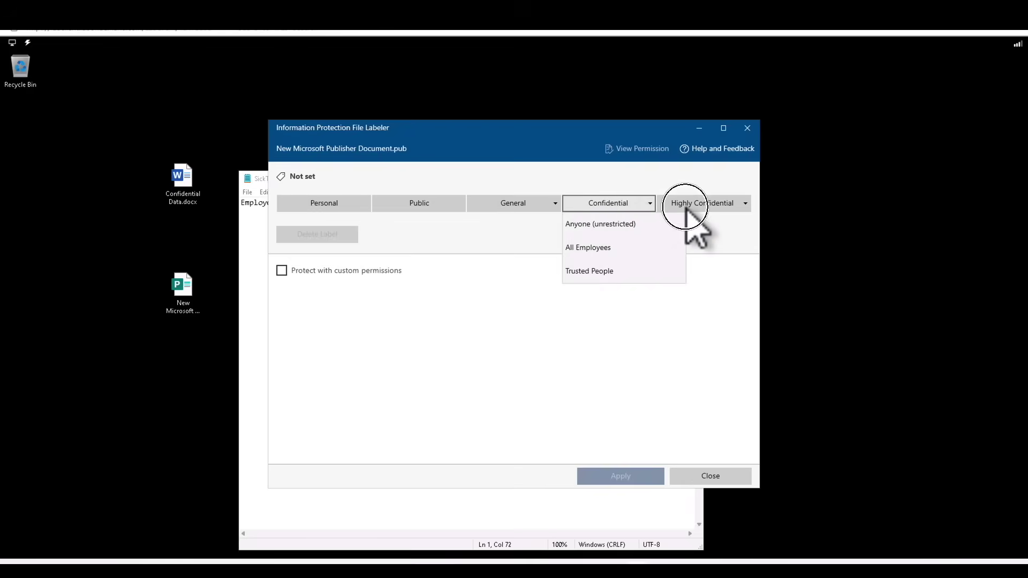
{"action": "left_click", "coordinate": [625, 209]}
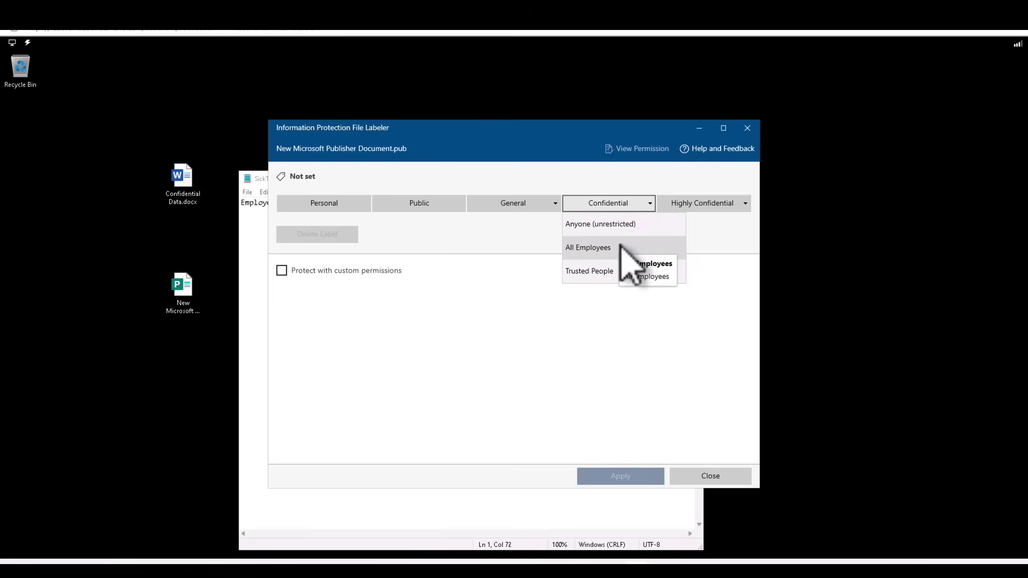
{"action": "left_click", "coordinate": [620, 246]}
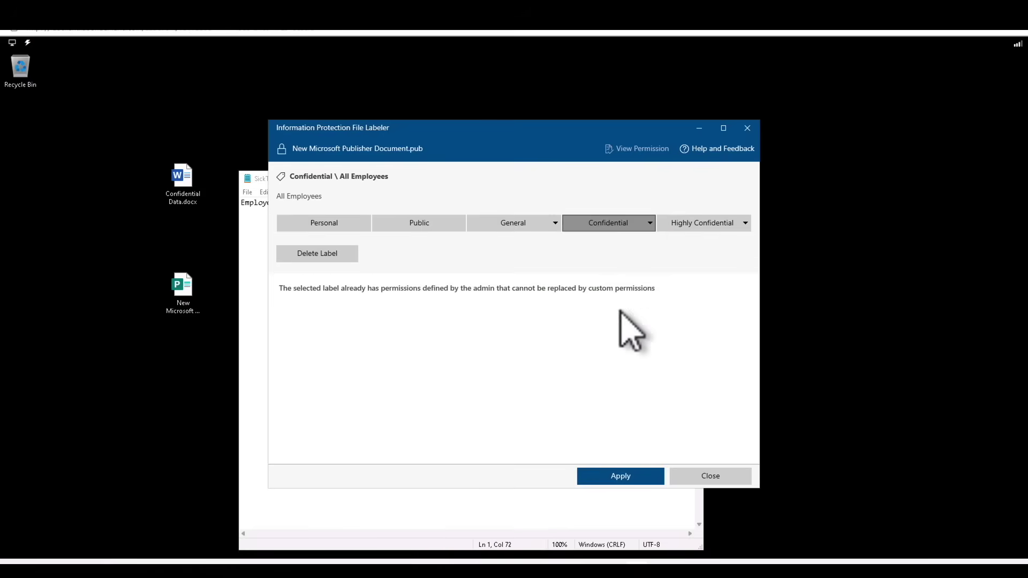
{"action": "left_click", "coordinate": [610, 478]}
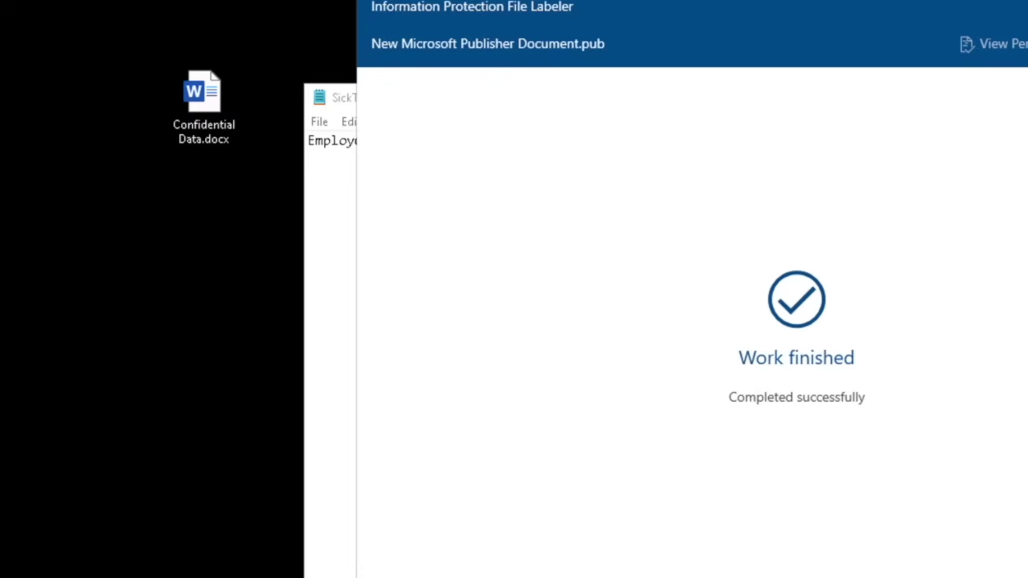
Close the labeler and drag the locked Publisher .pfile icon below Confidential Data.docx
{"action": "left_click", "coordinate": [697, 476]}
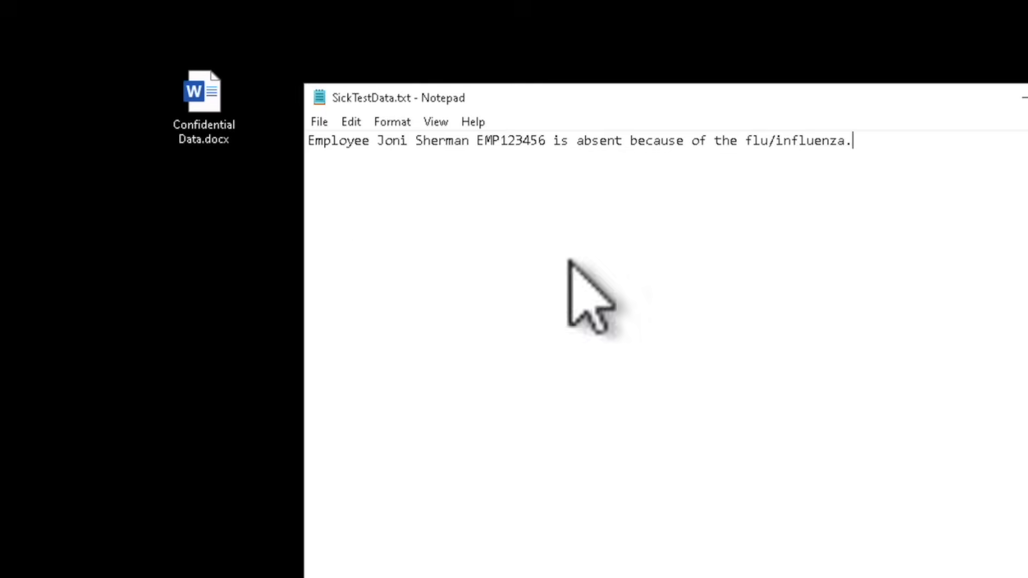
{"action": "left_click_drag", "start_coordinate": [321, 3], "coordinate": [436, 7]}
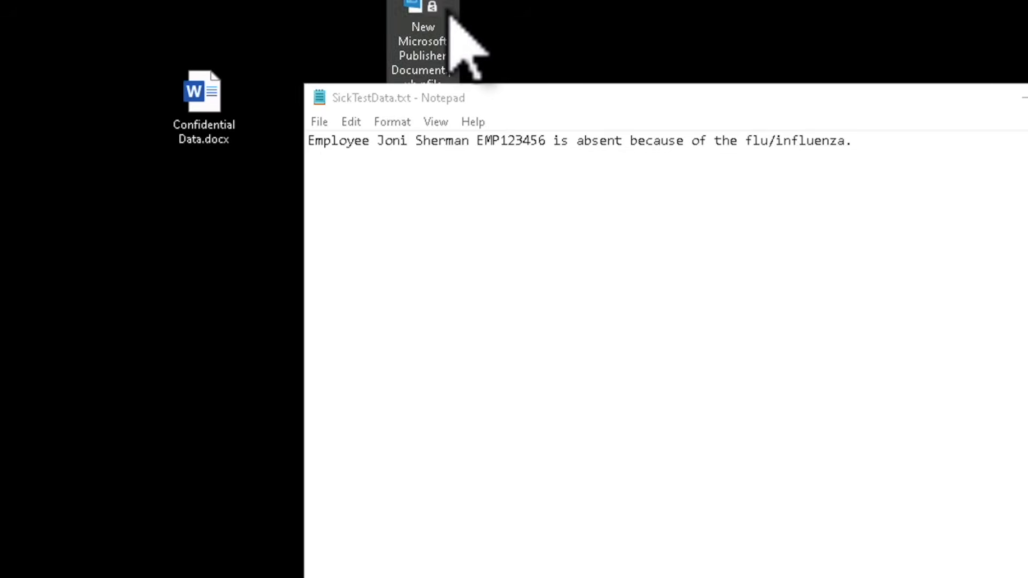
{"action": "left_click", "coordinate": [241, 202]}
{"action": "left_click_drag", "start_coordinate": [241, 202], "coordinate": [204, 317]}
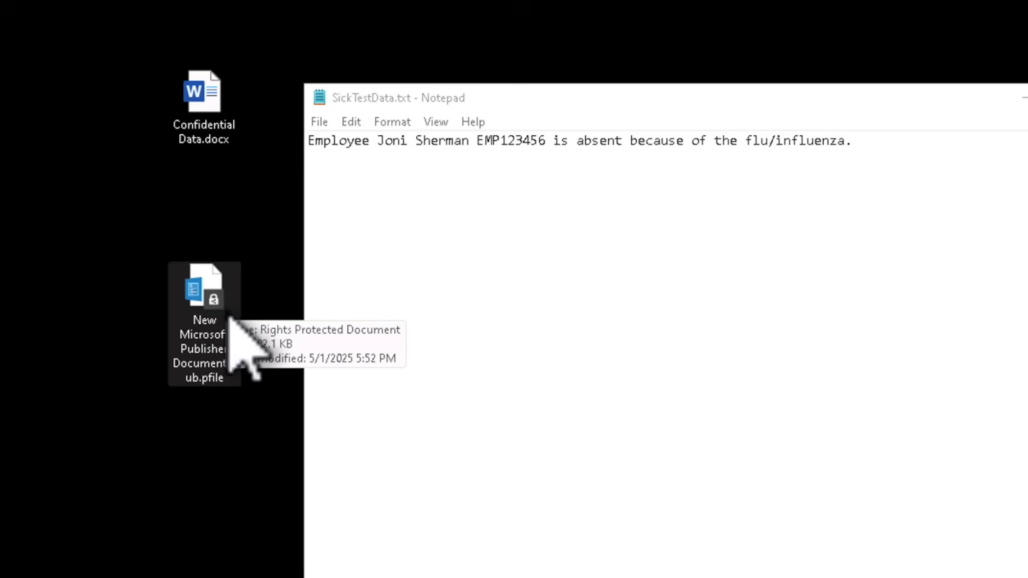
{"action": "left_click", "coordinate": [214, 133]}
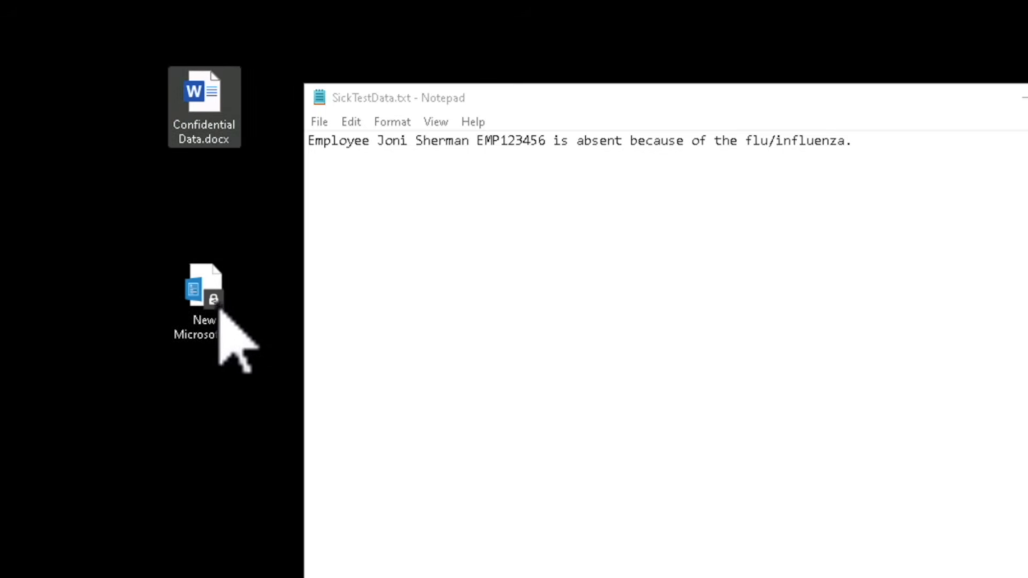
{"action": "mouse_move", "coordinate": [220, 305]}
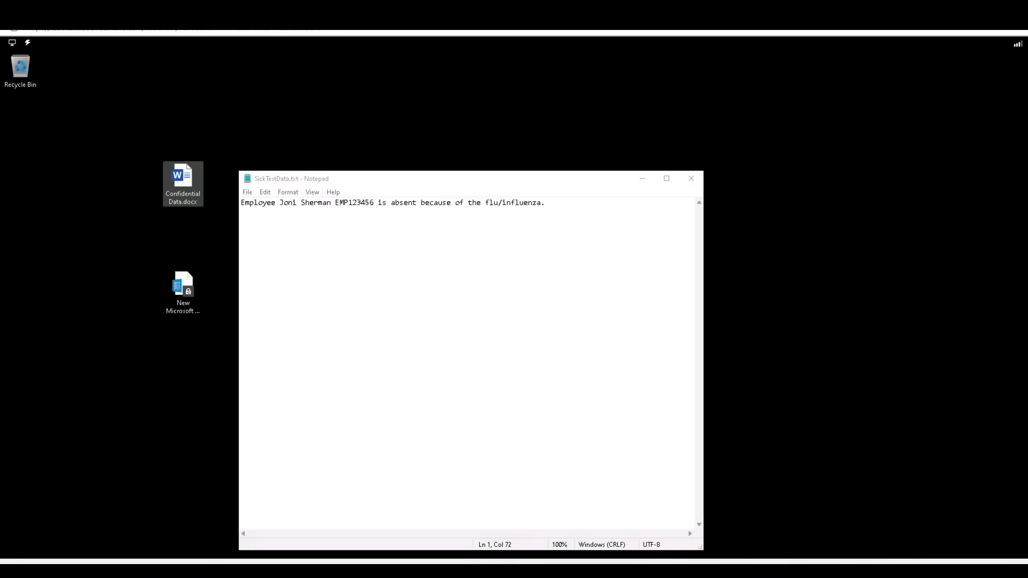
Launch Word from Windows search, dismiss the Office setup notice, and accept the license agreement
{"action": "left_click", "coordinate": [443, 562]}
{"action": "type", "text": "word"}
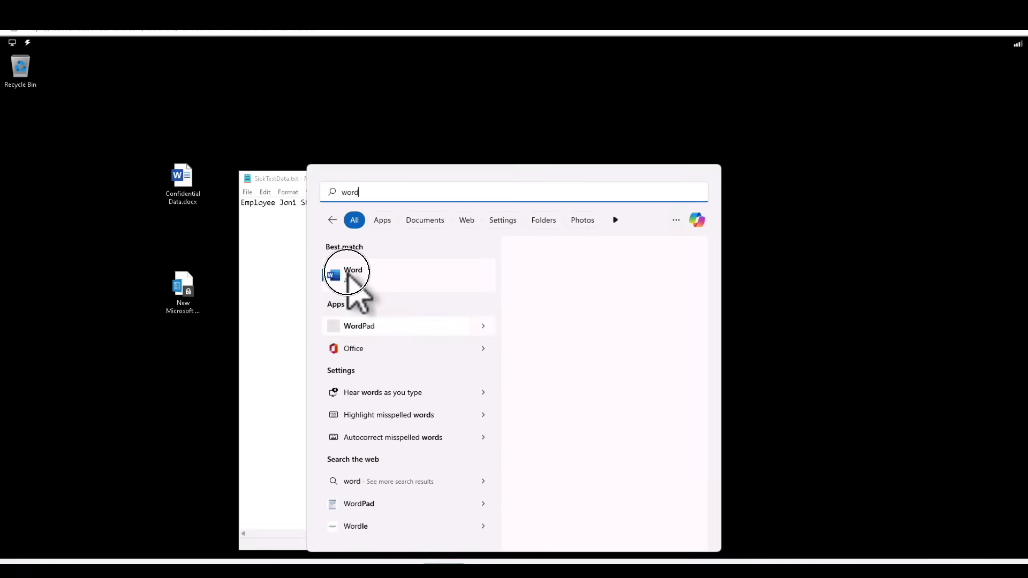
{"action": "left_click", "coordinate": [349, 271]}
{"action": "left_click", "coordinate": [772, 143]}
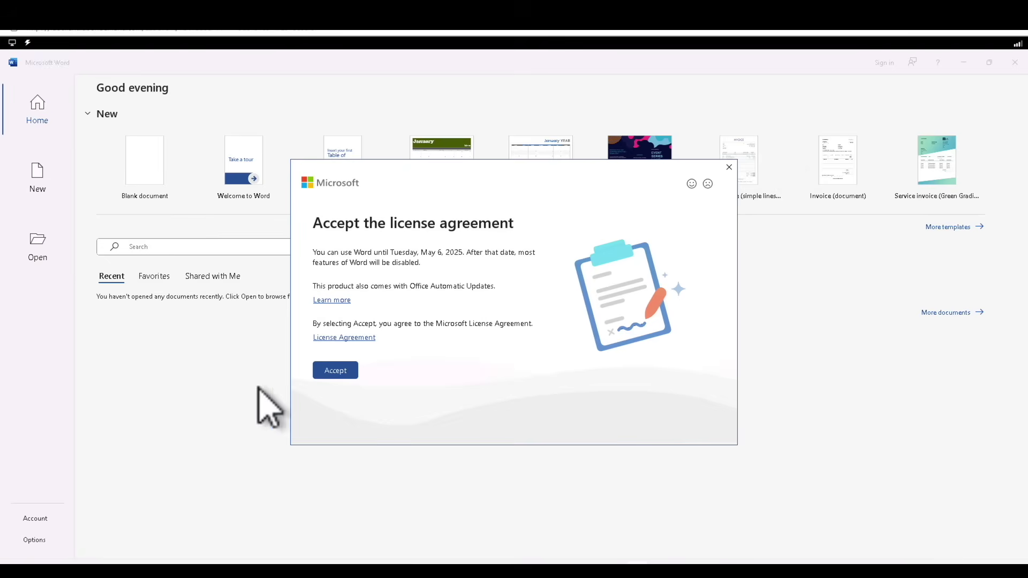
{"action": "left_click", "coordinate": [334, 370]}
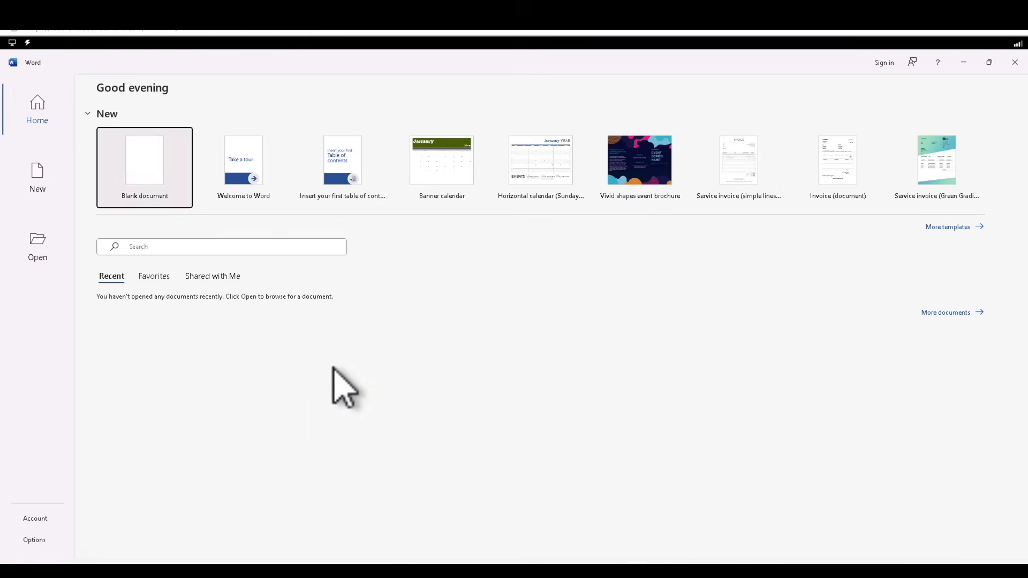
Sign in to Word with the work account and password, limiting sign-in to this app only
{"action": "left_click", "coordinate": [718, 427]}
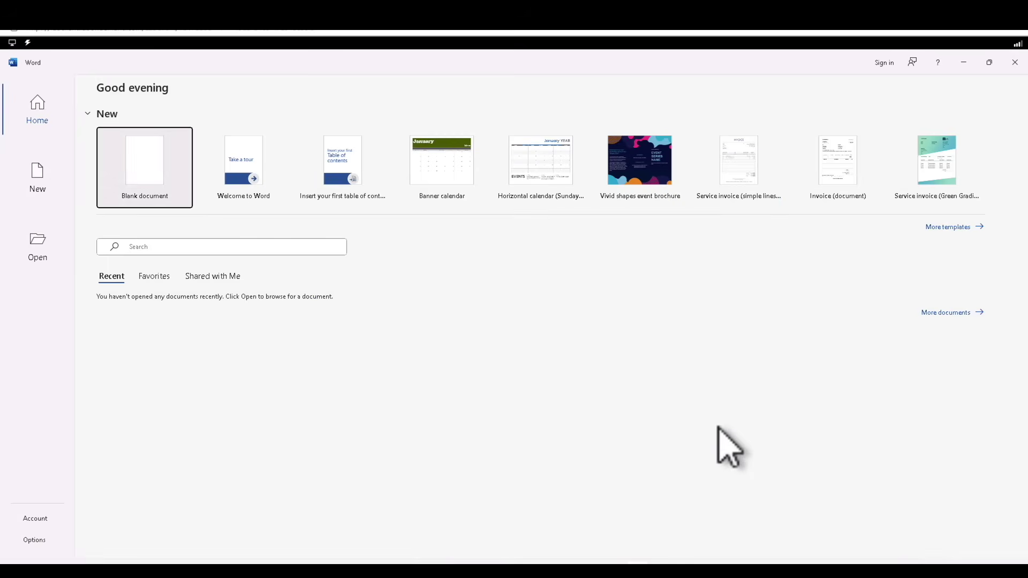
{"action": "left_click", "coordinate": [882, 63]}
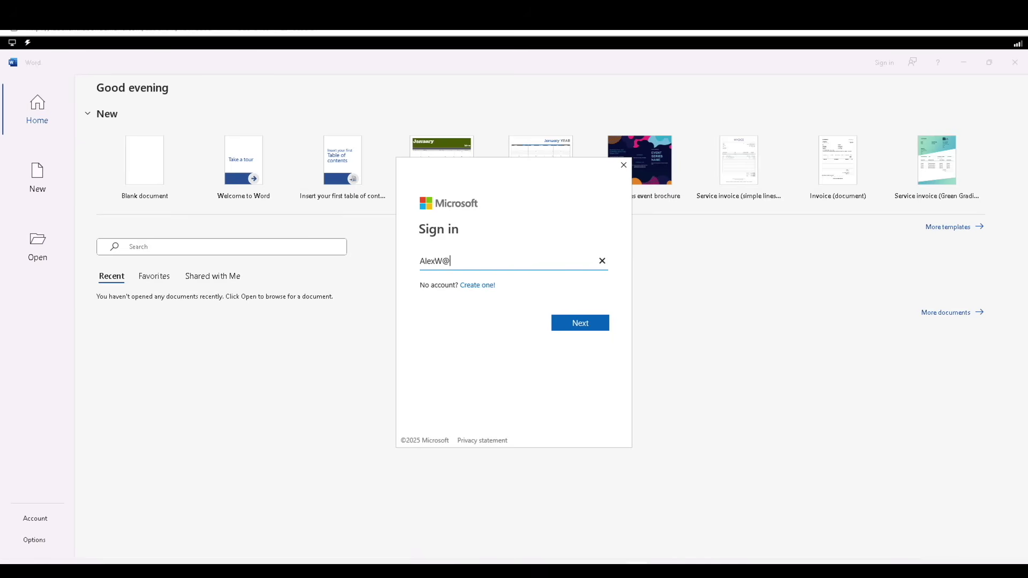
{"action": "type", "text": "M365x66806768.onmicrosoft.com"}
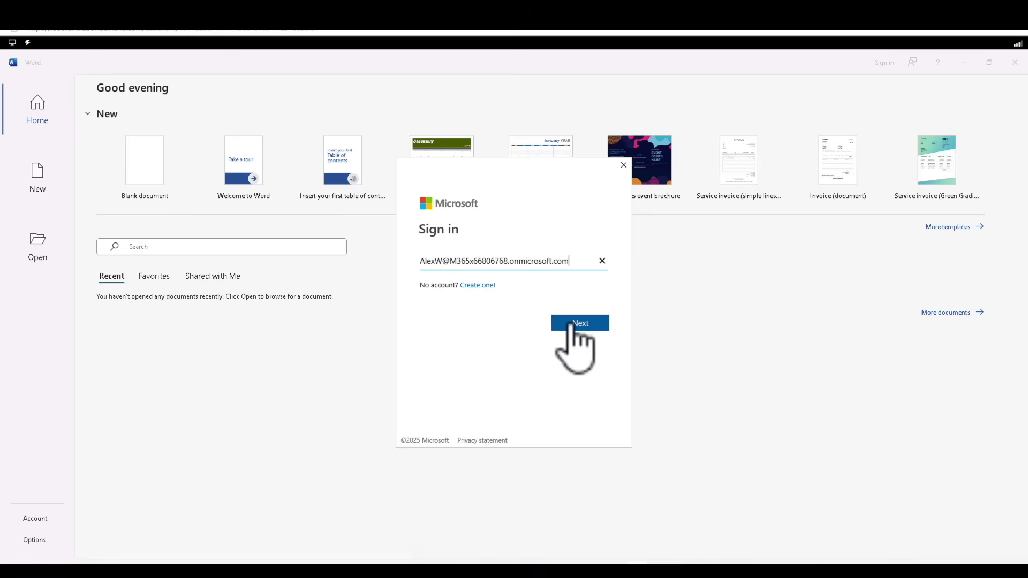
{"action": "left_click", "coordinate": [572, 324]}
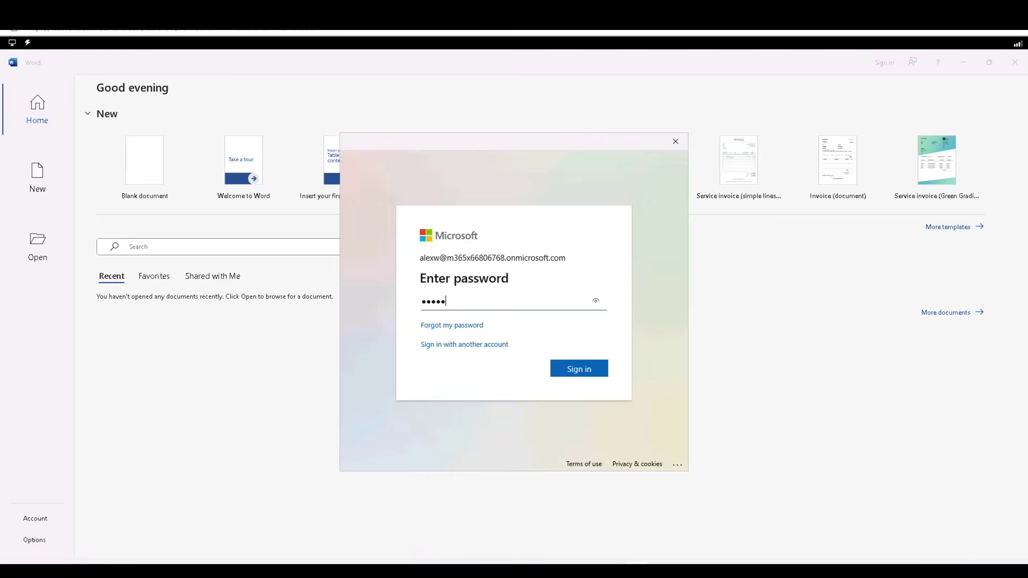
{"action": "left_click", "coordinate": [584, 369]}
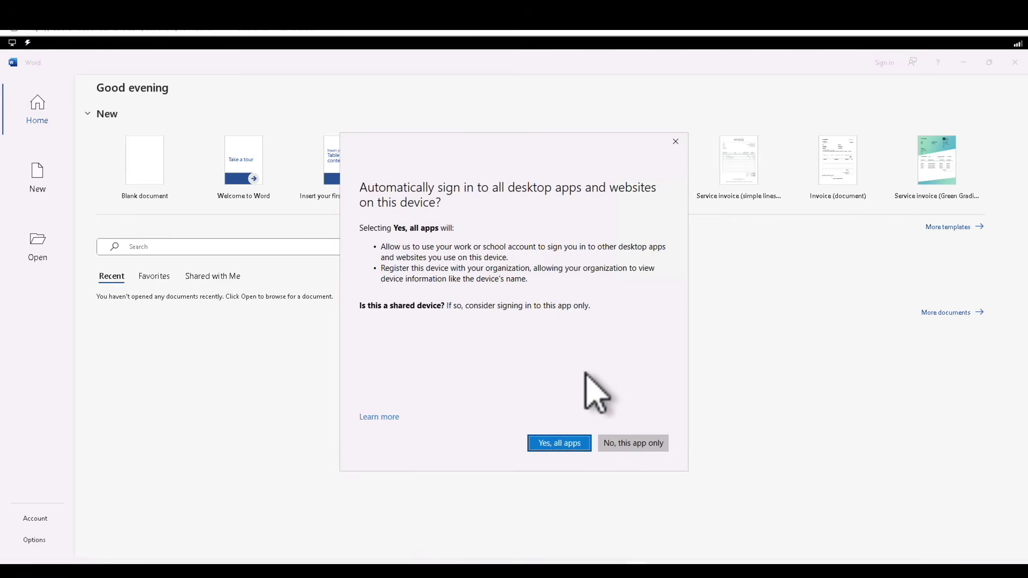
{"action": "left_click", "coordinate": [630, 443]}
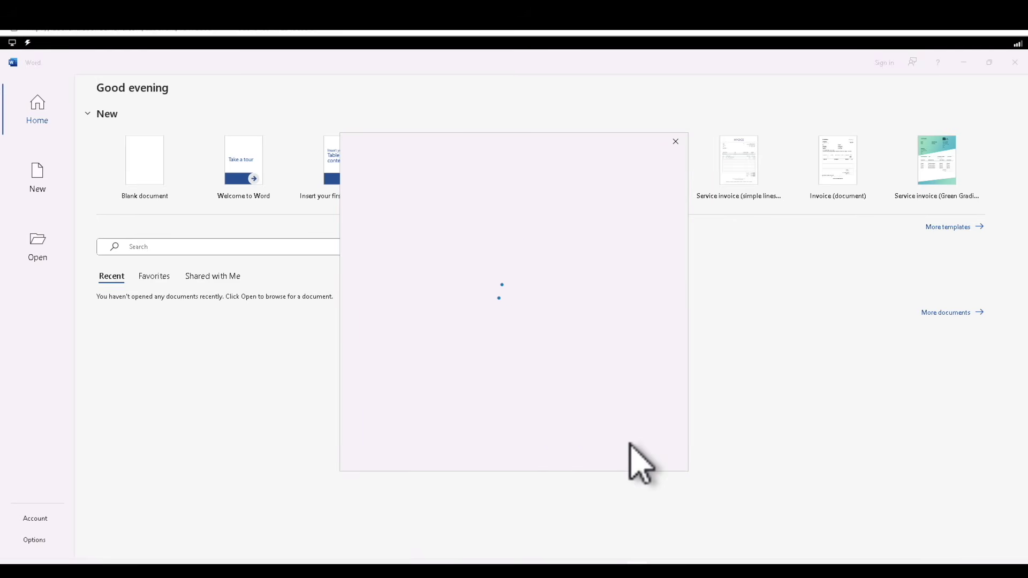
Open a blank document, check the signed-in account, then close Word
{"action": "left_click", "coordinate": [148, 158]}
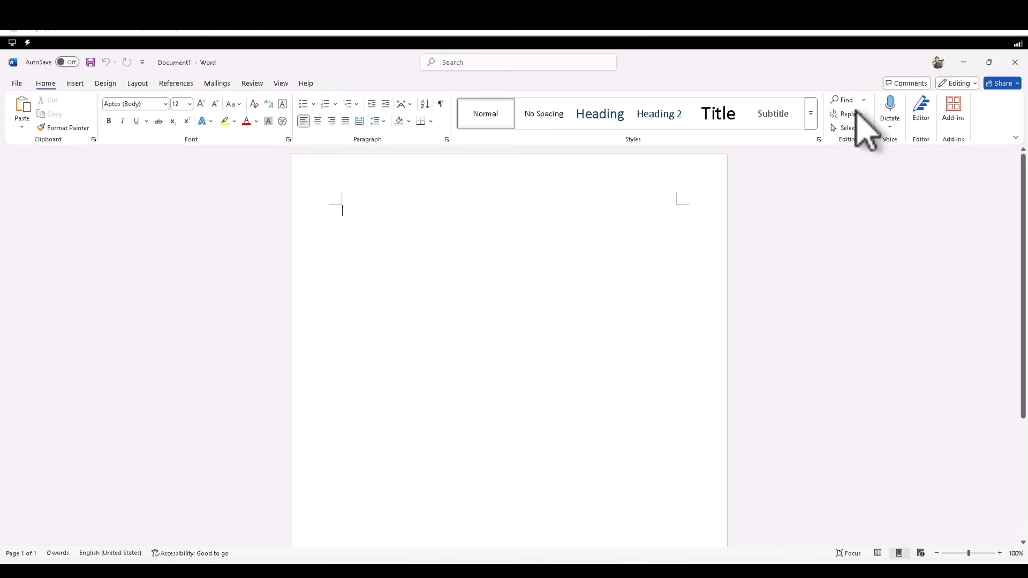
{"action": "left_click", "coordinate": [937, 62]}
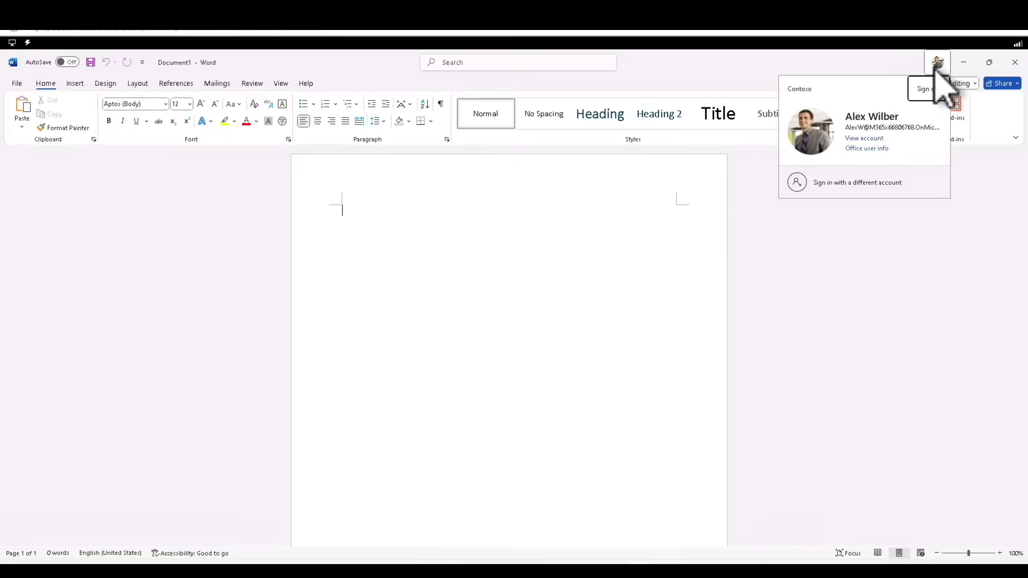
{"action": "left_click", "coordinate": [921, 319]}
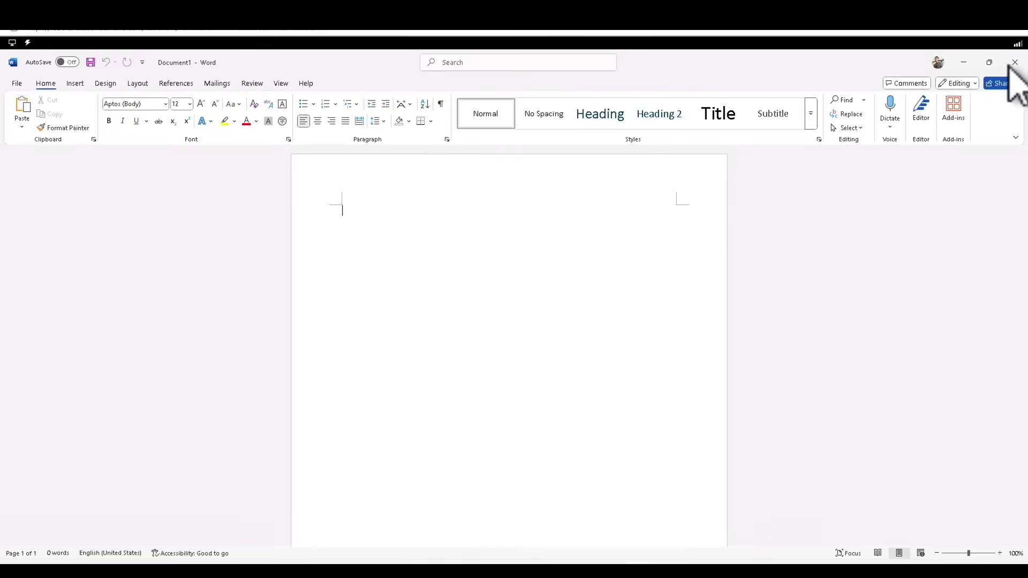
{"action": "left_click", "coordinate": [1013, 62]}
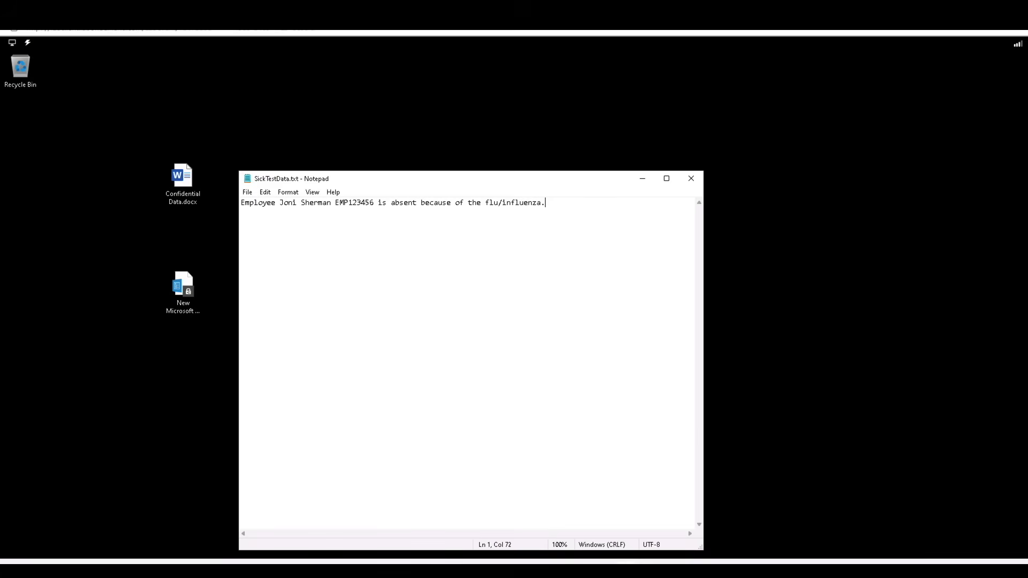
Relaunch Word from recent apps, start a blank document, and view its sensitivity label list
{"action": "key", "text": "super+s"}
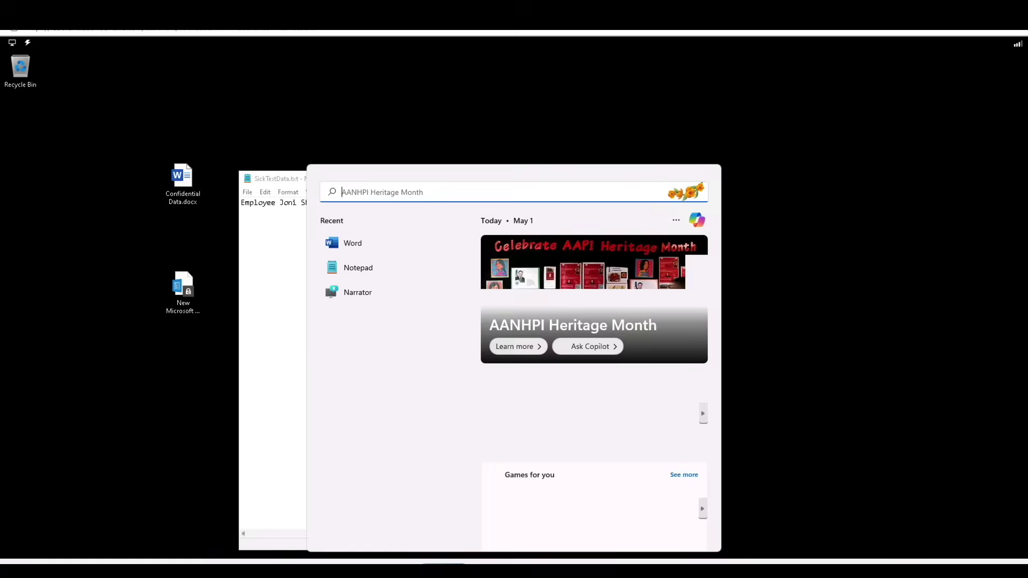
{"action": "left_click", "coordinate": [360, 247]}
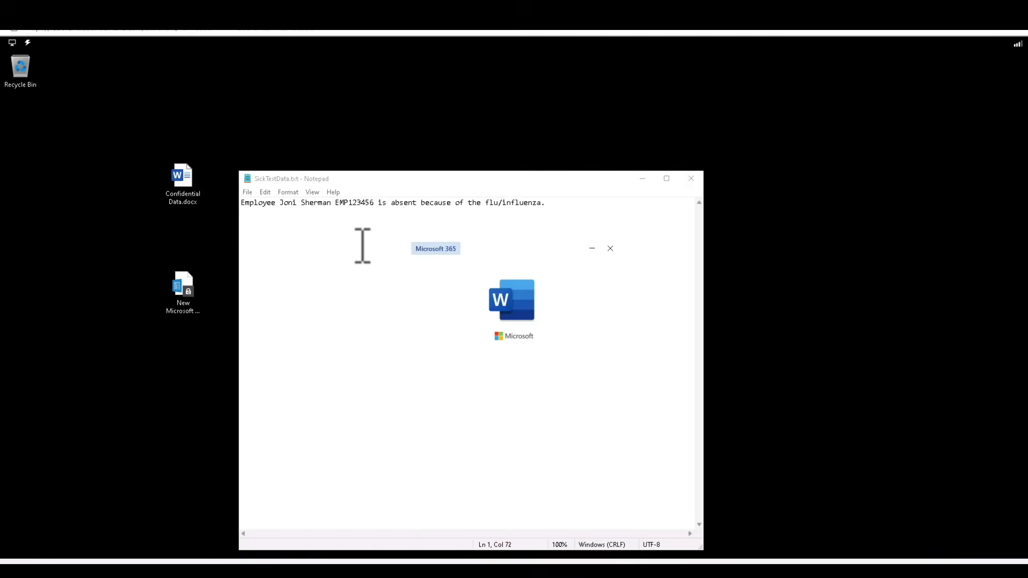
{"action": "left_click", "coordinate": [742, 424]}
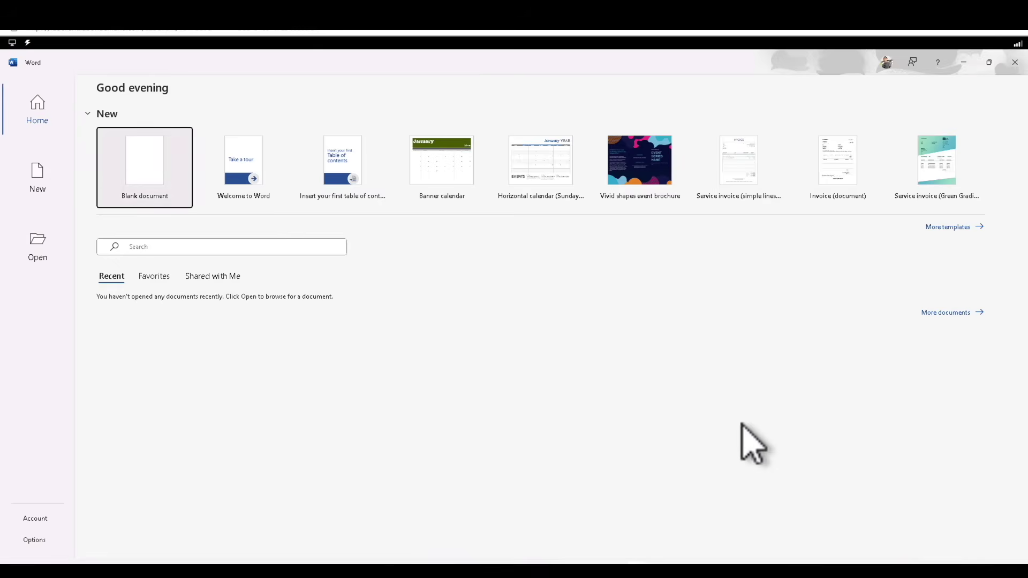
{"action": "left_click", "coordinate": [145, 158]}
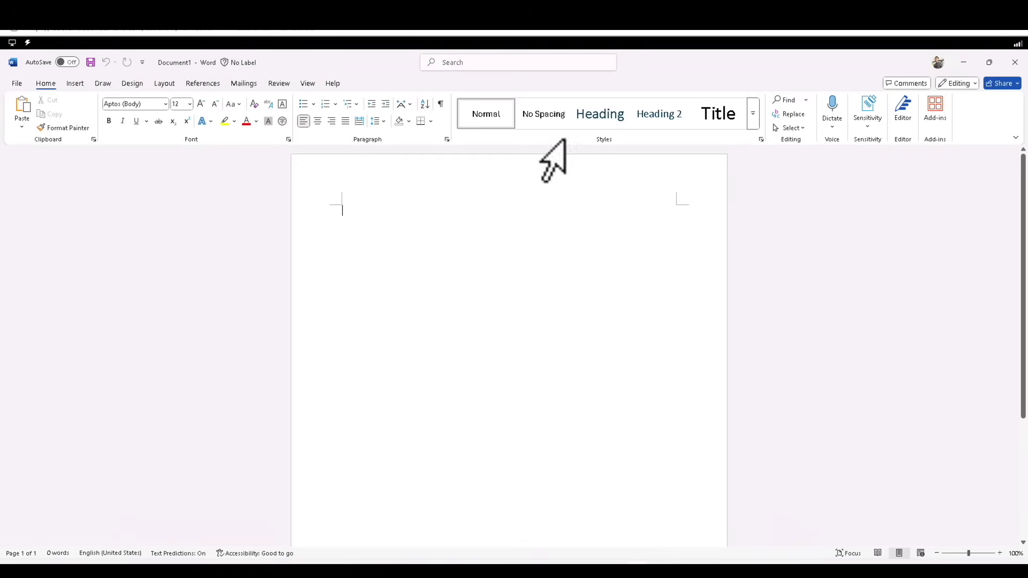
{"action": "left_click", "coordinate": [869, 128]}
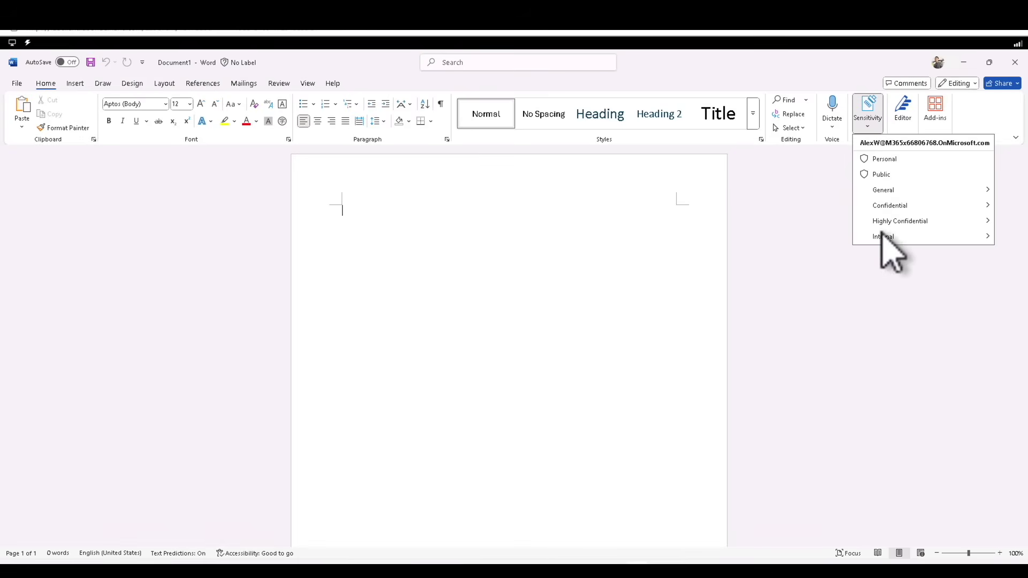
{"action": "mouse_move", "coordinate": [886, 239]}
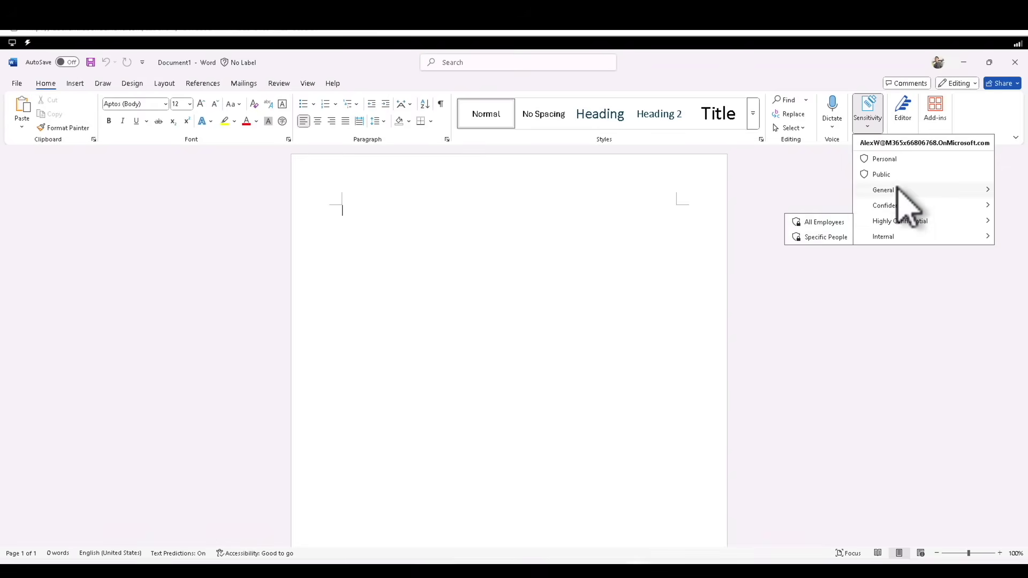
{"action": "mouse_move", "coordinate": [898, 191]}
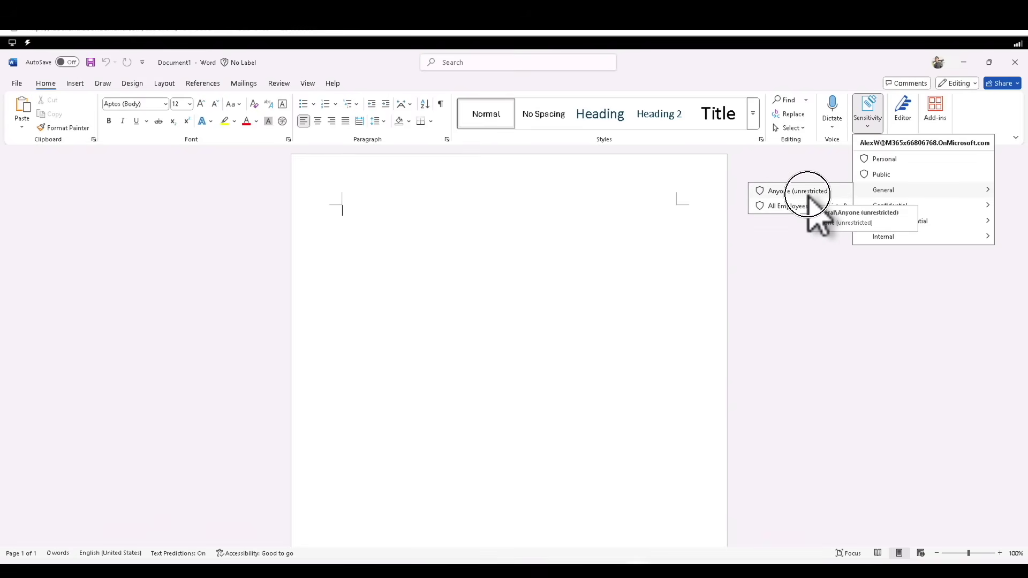
{"action": "left_click", "coordinate": [808, 195]}
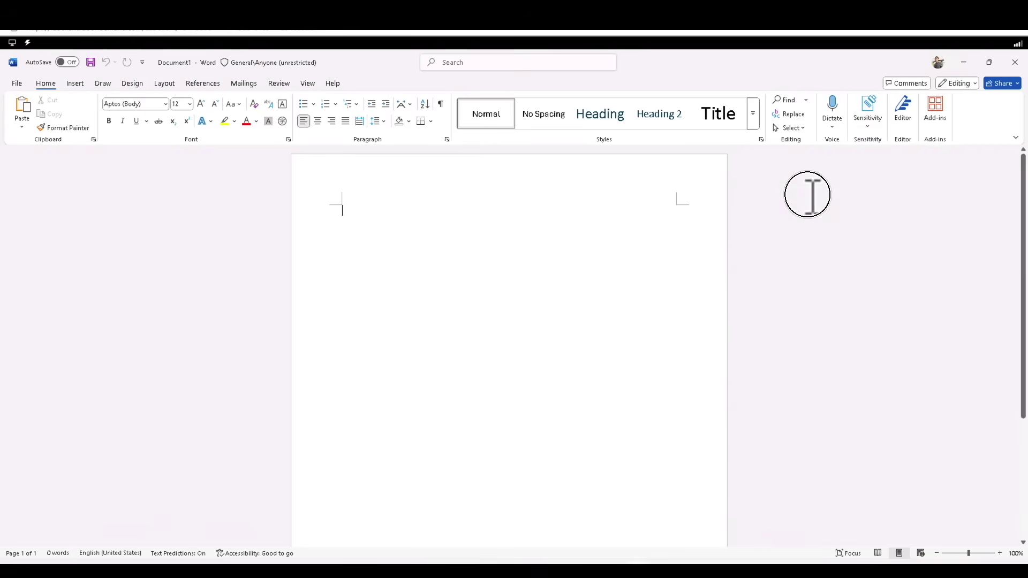
{"action": "left_click", "coordinate": [868, 122]}
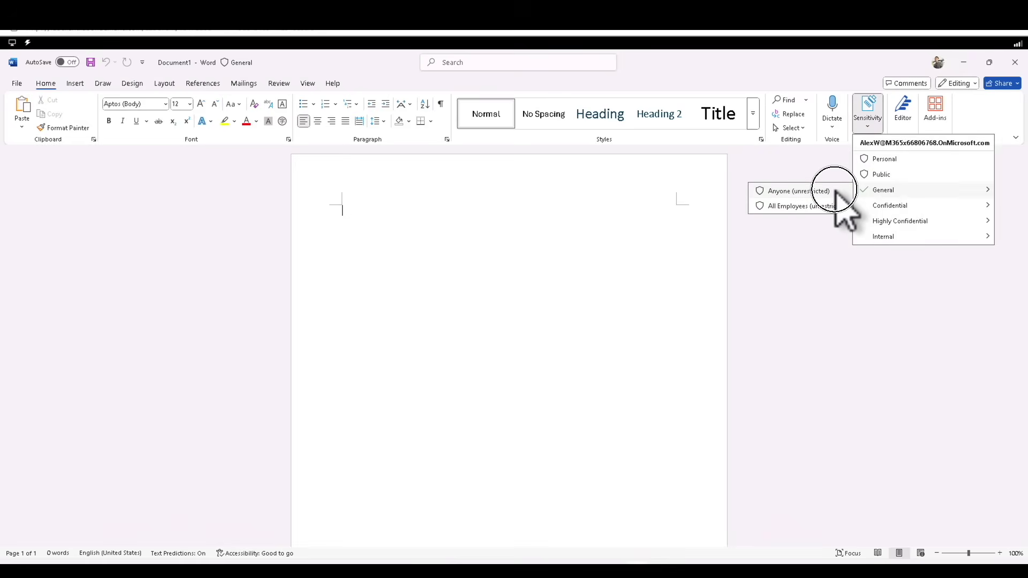
{"action": "left_click", "coordinate": [836, 192]}
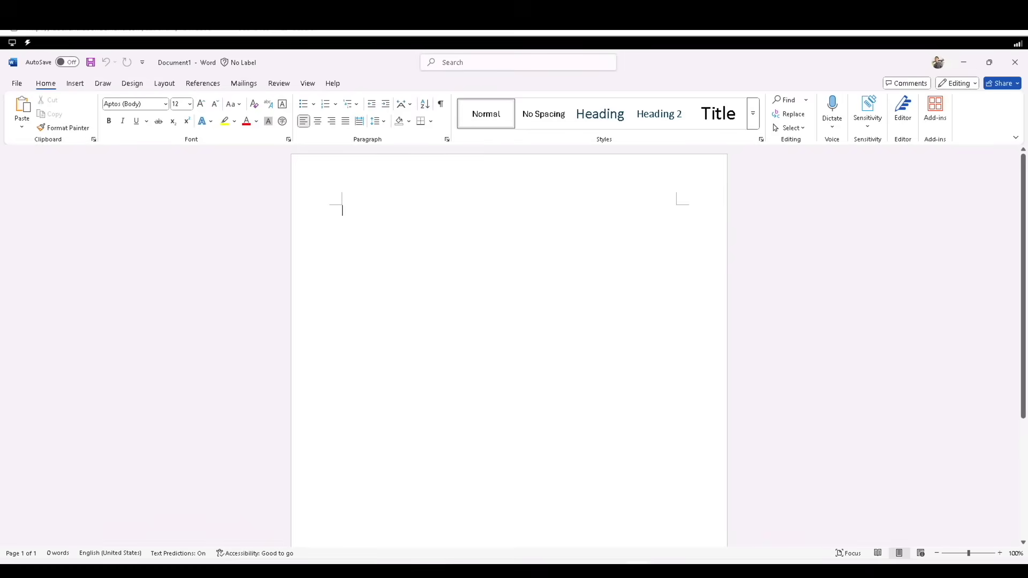
{"action": "type", "text": "Thi"}
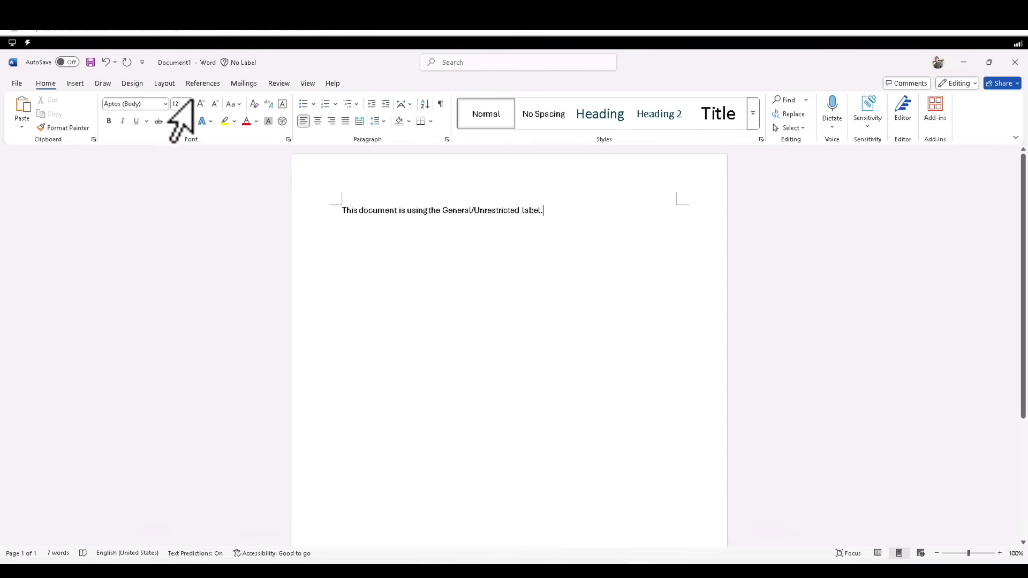
Save the document to the Desktop as General Document via File > Save As > Browse
{"action": "left_click", "coordinate": [17, 83]}
{"action": "left_click", "coordinate": [34, 247]}
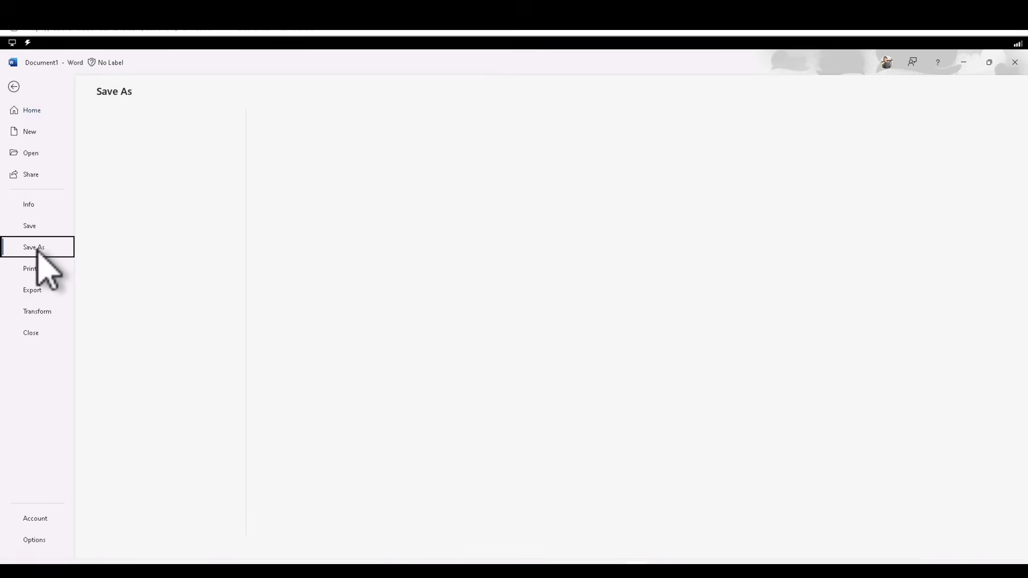
{"action": "left_click", "coordinate": [198, 346]}
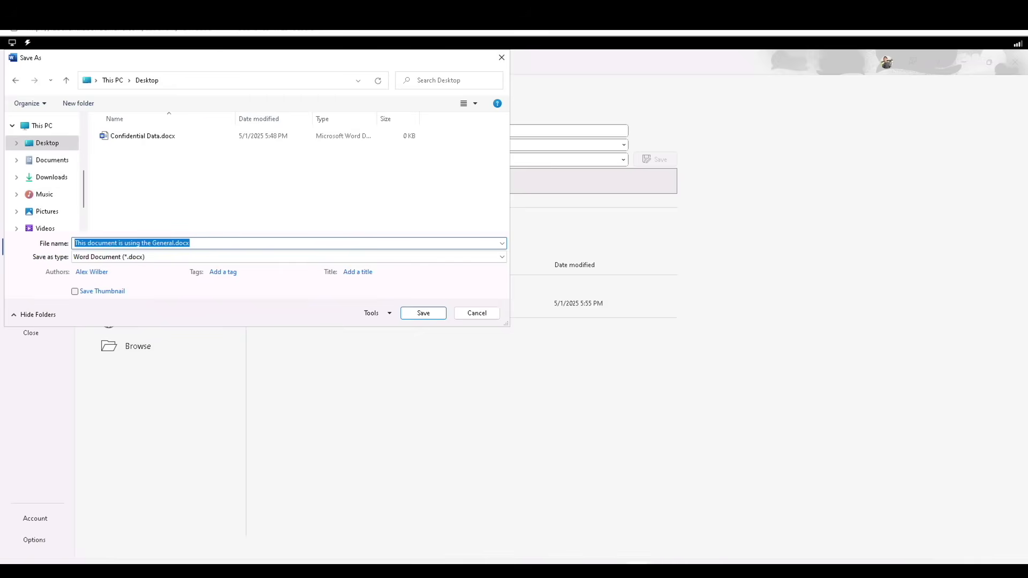
{"action": "type", "text": "General Document"}
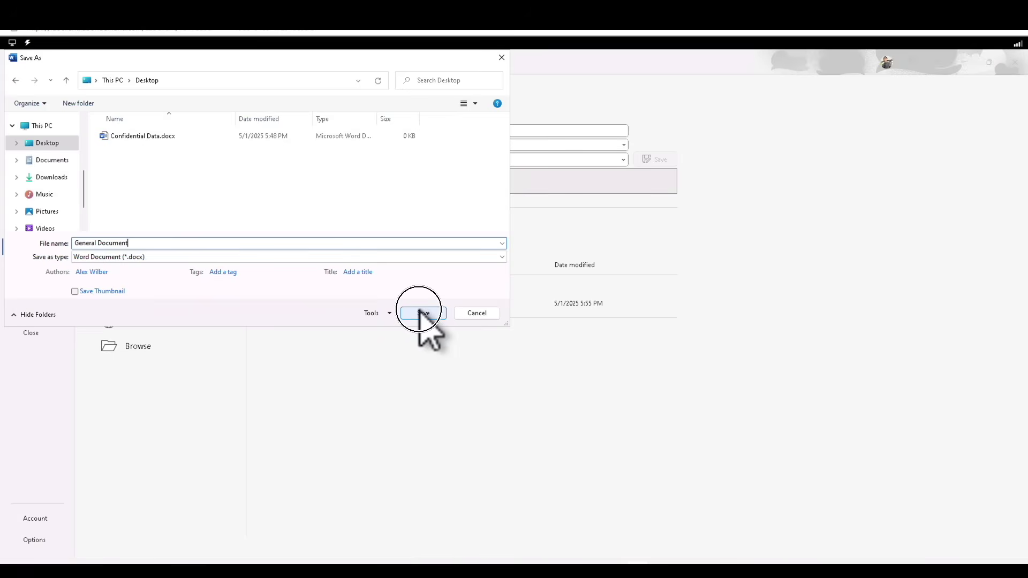
{"action": "left_click", "coordinate": [419, 311]}
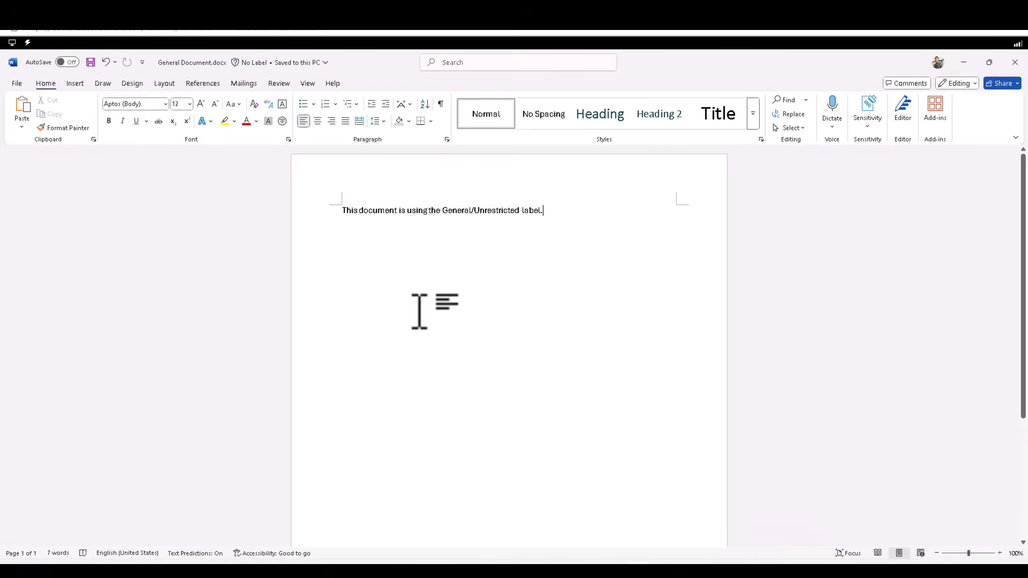
Select the typed sentence, then close General Document and the empty Word window
{"action": "left_click", "coordinate": [360, 209]}
{"action": "left_click", "coordinate": [551, 230], "text": "shift"}
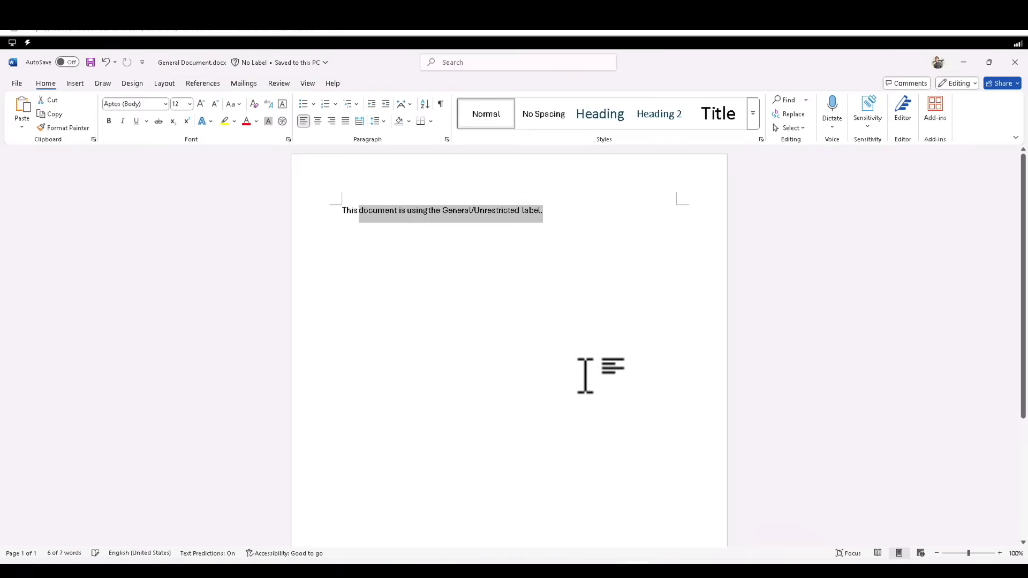
{"action": "left_click", "coordinate": [1014, 63]}
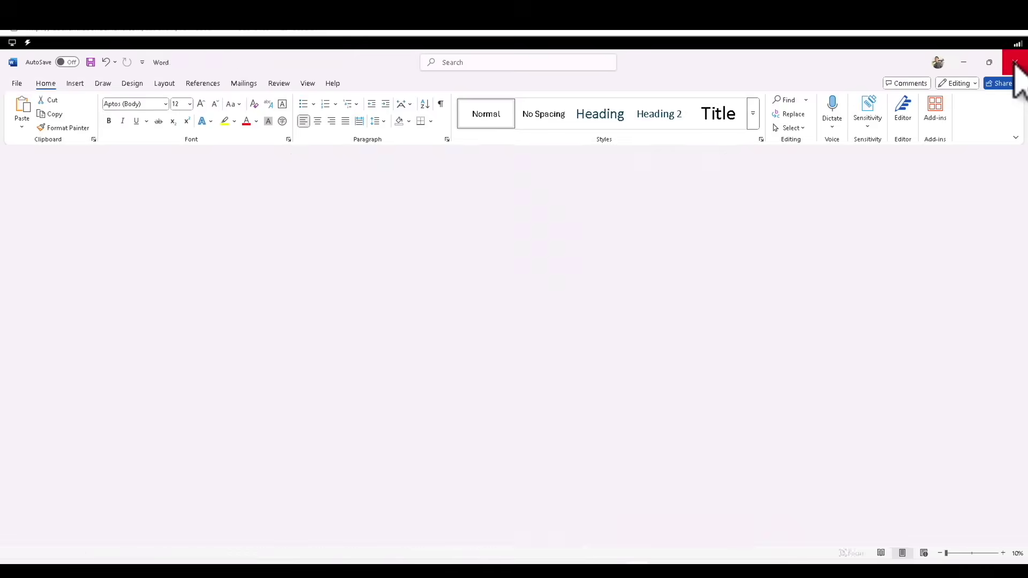
{"action": "left_click", "coordinate": [1014, 62]}
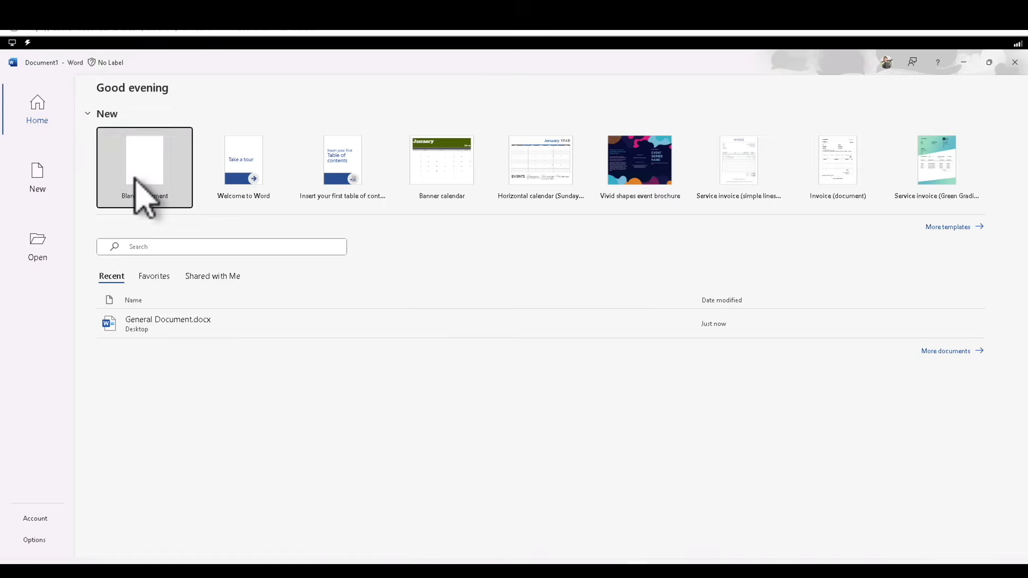
Create a blank document reading 'This document is using the Highly Confidential label.' and pick Highly Confidential > Specific People
{"action": "left_click", "coordinate": [135, 180]}
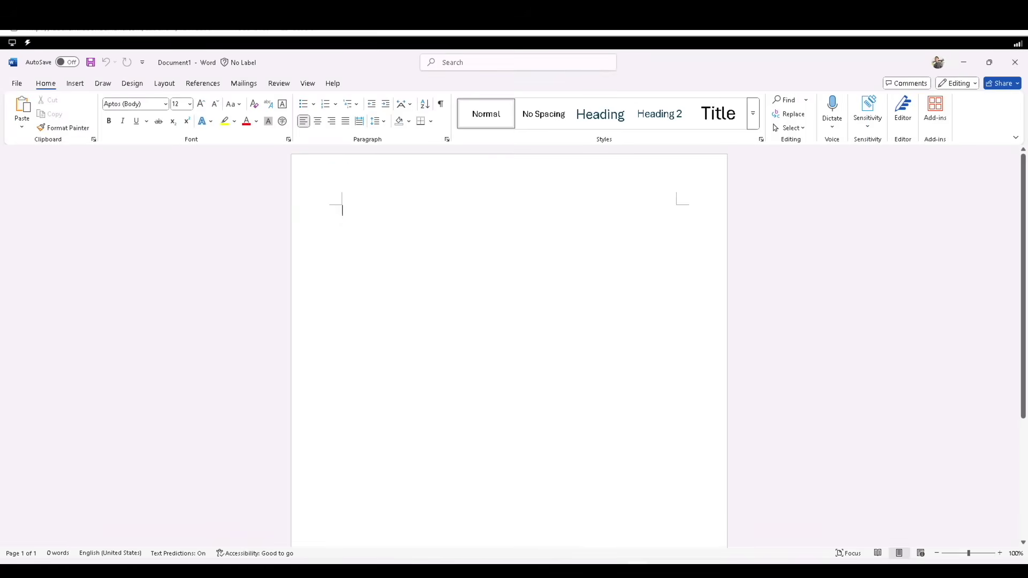
{"action": "type", "text": "This document is usin"}
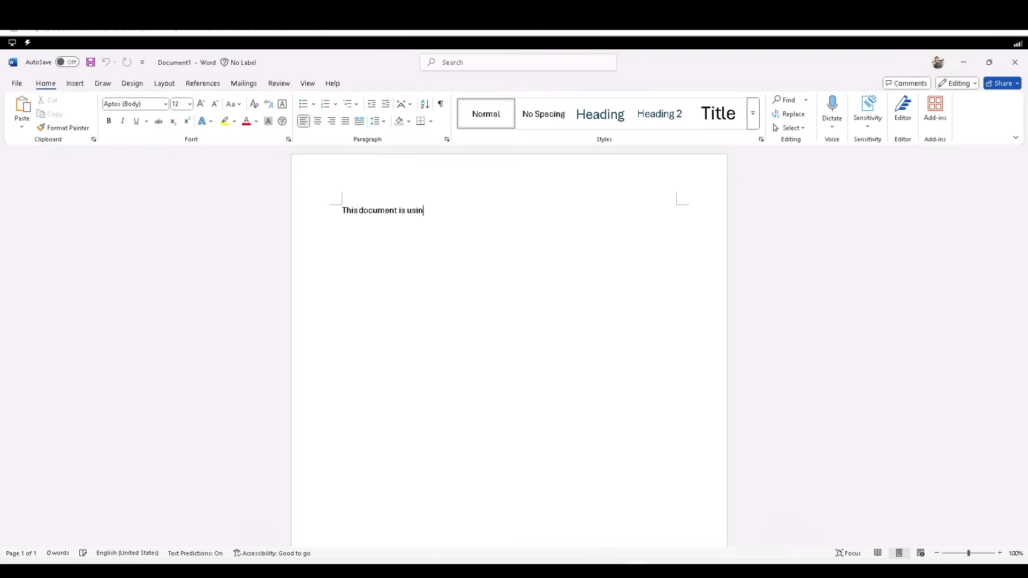
{"action": "type", "text": "g the Highly Confidential label."}
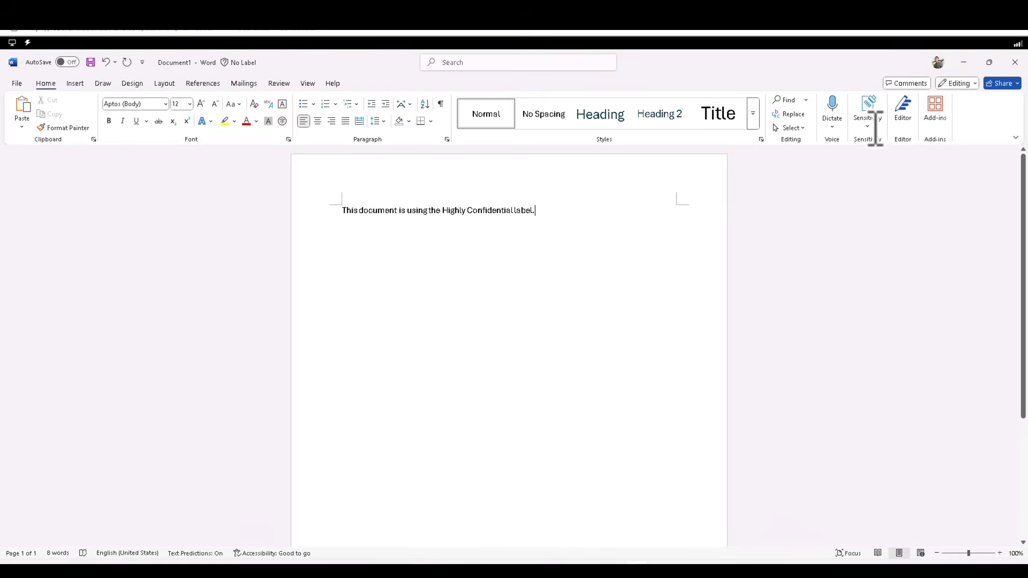
{"action": "left_click", "coordinate": [868, 124]}
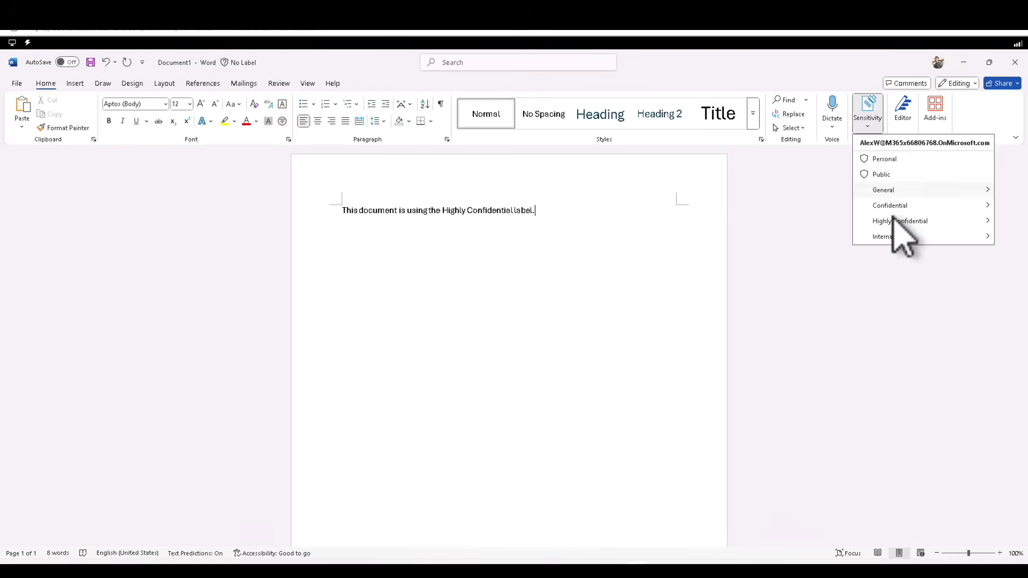
{"action": "mouse_move", "coordinate": [894, 222]}
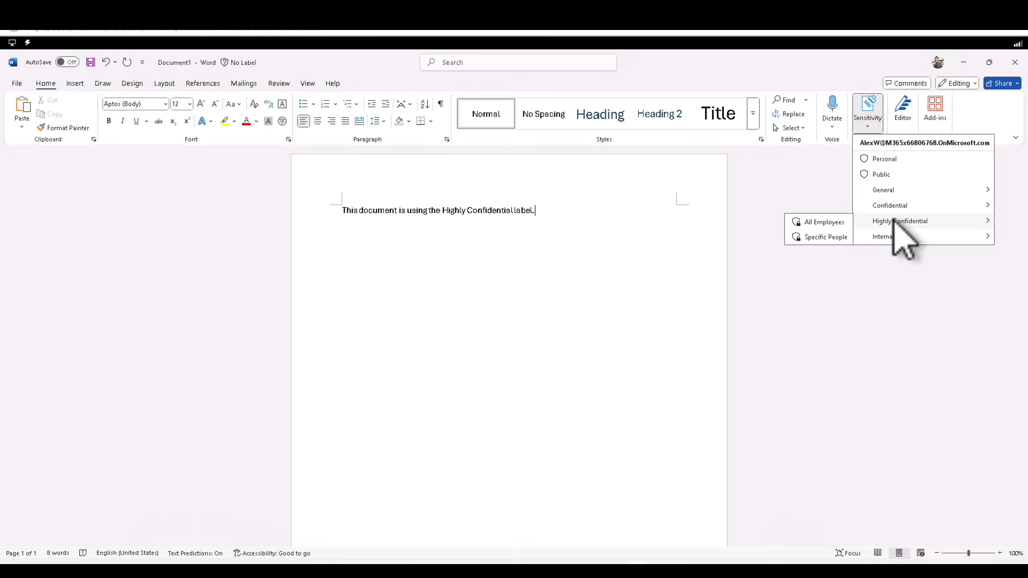
{"action": "left_click", "coordinate": [829, 240]}
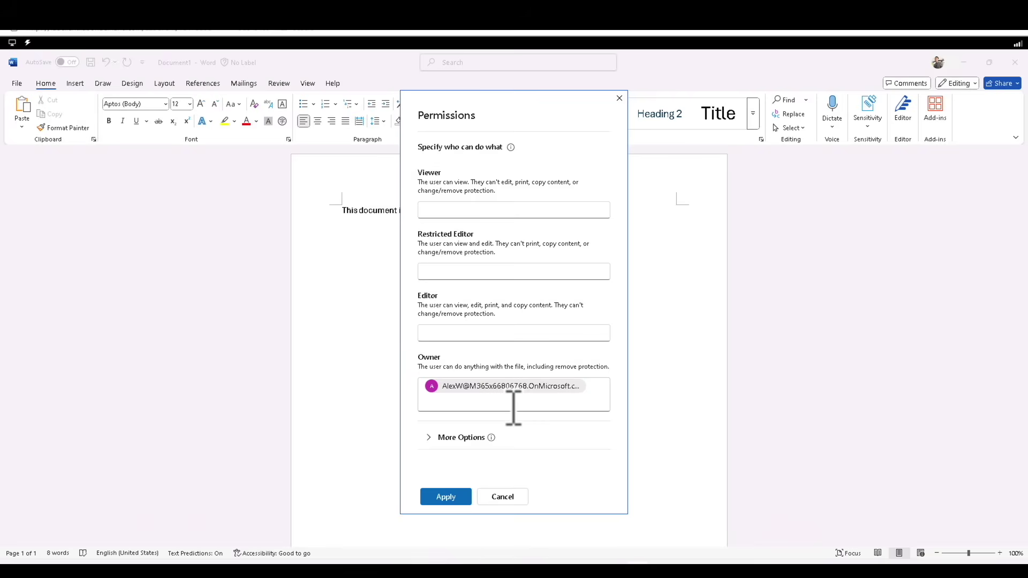
In the Specific People permissions, leave expiry off, add the colleague's e-mail as Viewer, and apply
{"action": "left_click", "coordinate": [429, 439]}
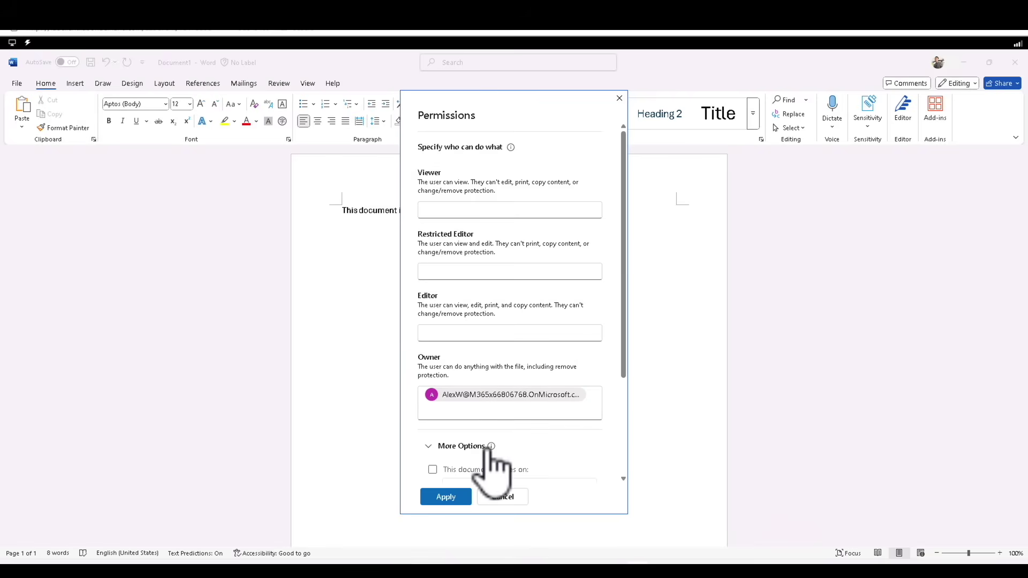
{"action": "scroll", "coordinate": [488, 453], "scroll_direction": "down", "scroll_amount": 3}
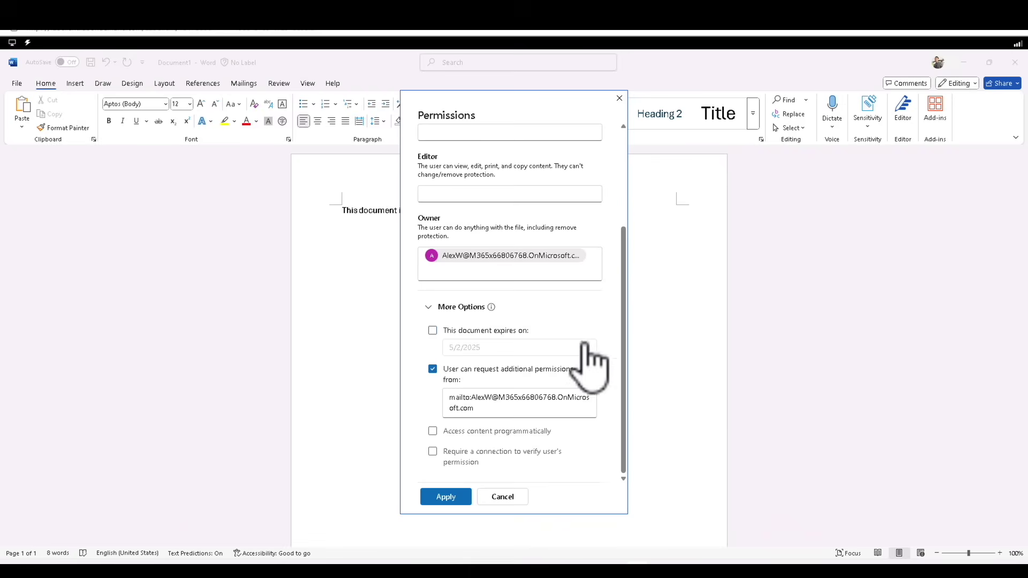
{"action": "left_click", "coordinate": [588, 347]}
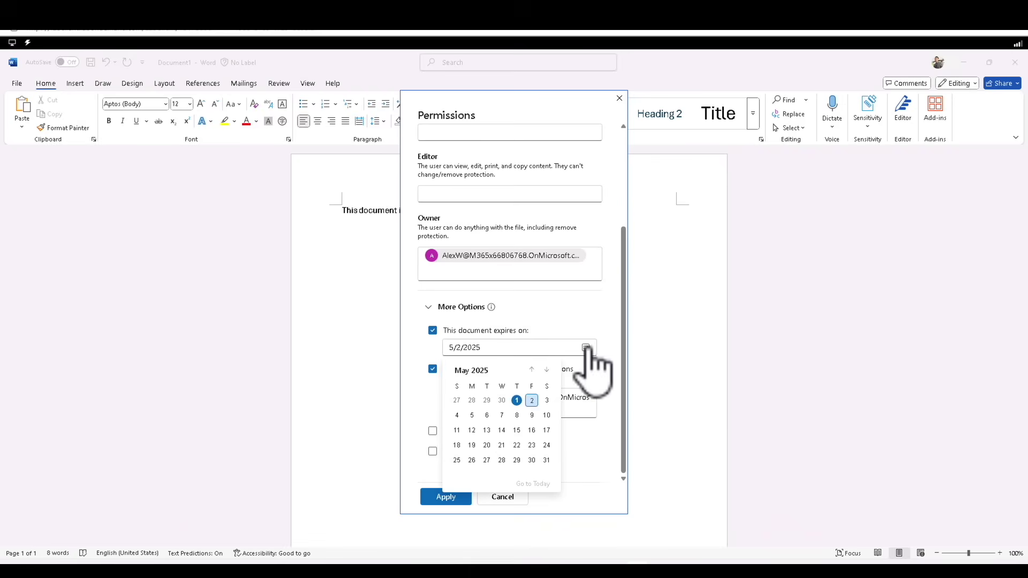
{"action": "left_click", "coordinate": [485, 330]}
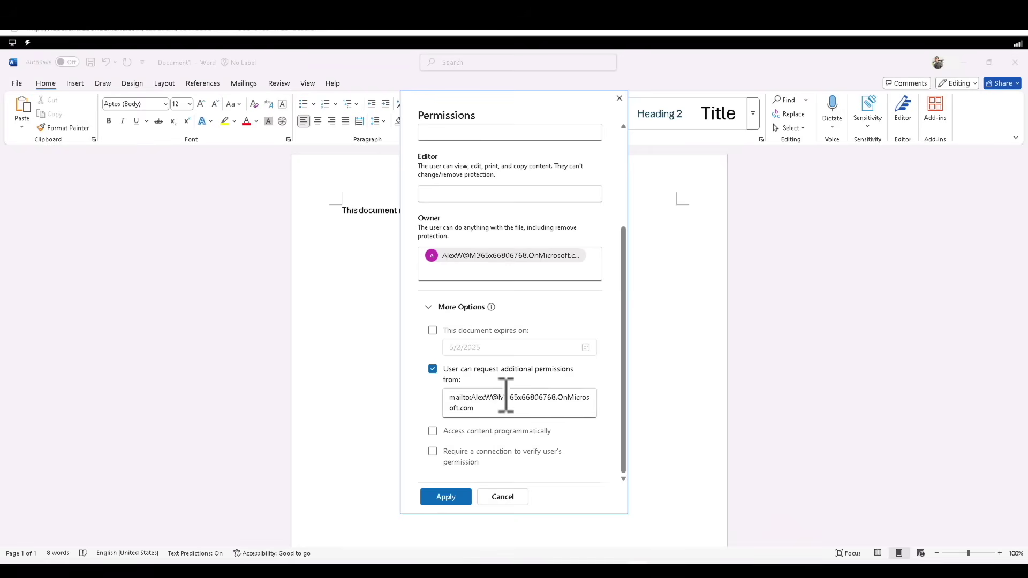
{"action": "left_click", "coordinate": [621, 343]}
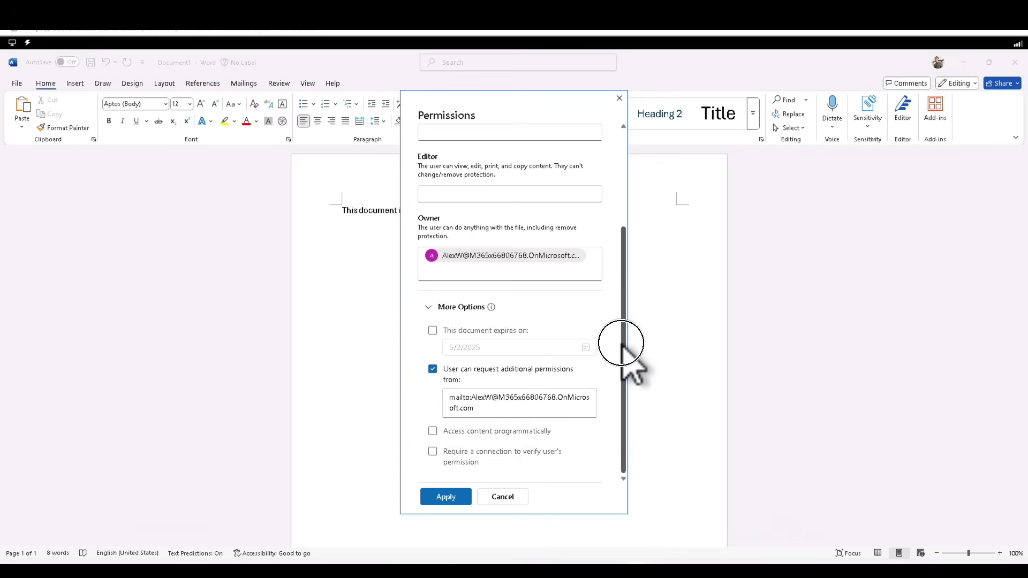
{"action": "left_click_drag", "start_coordinate": [621, 343], "coordinate": [616, 288]}
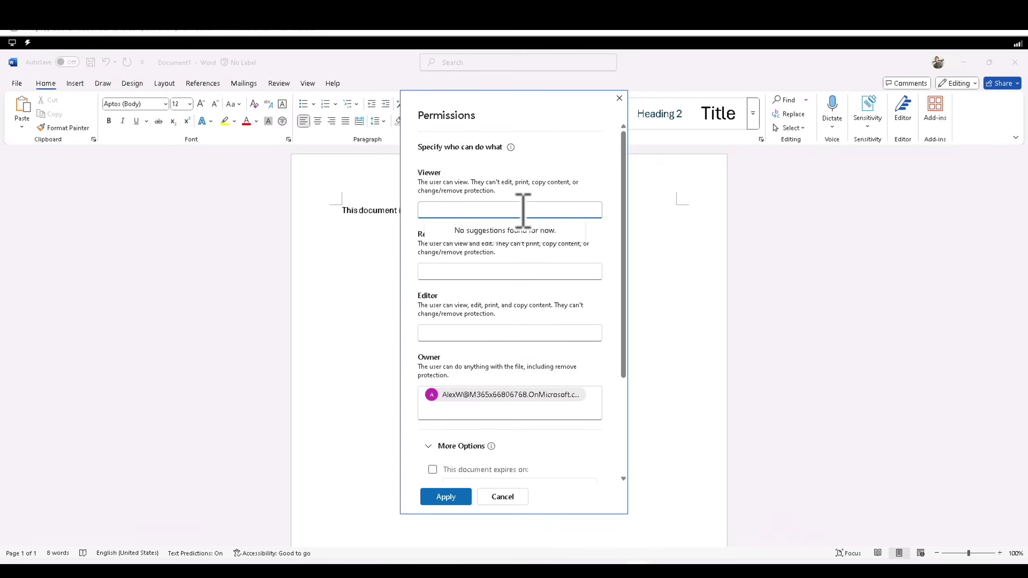
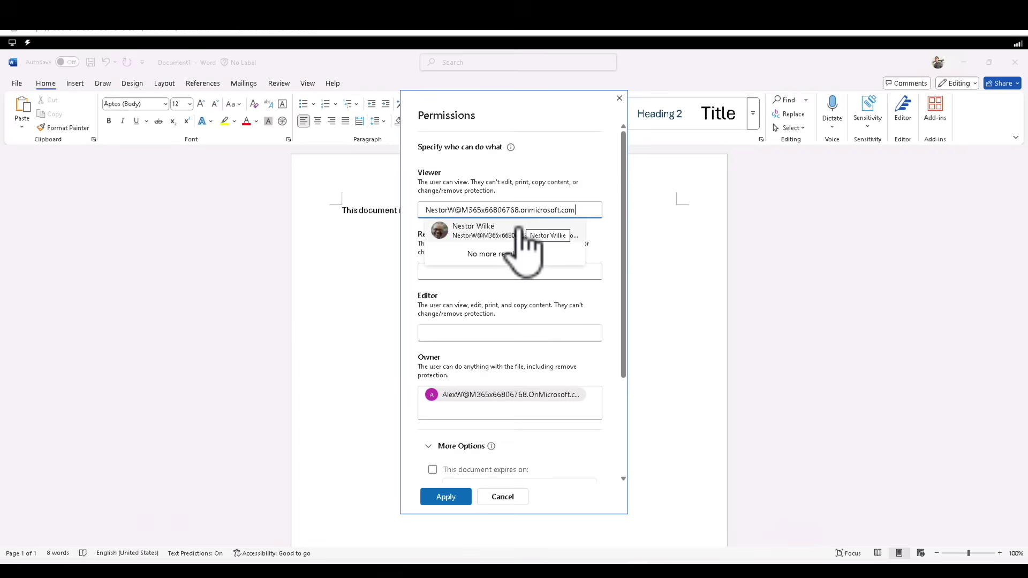
{"action": "left_click", "coordinate": [518, 231]}
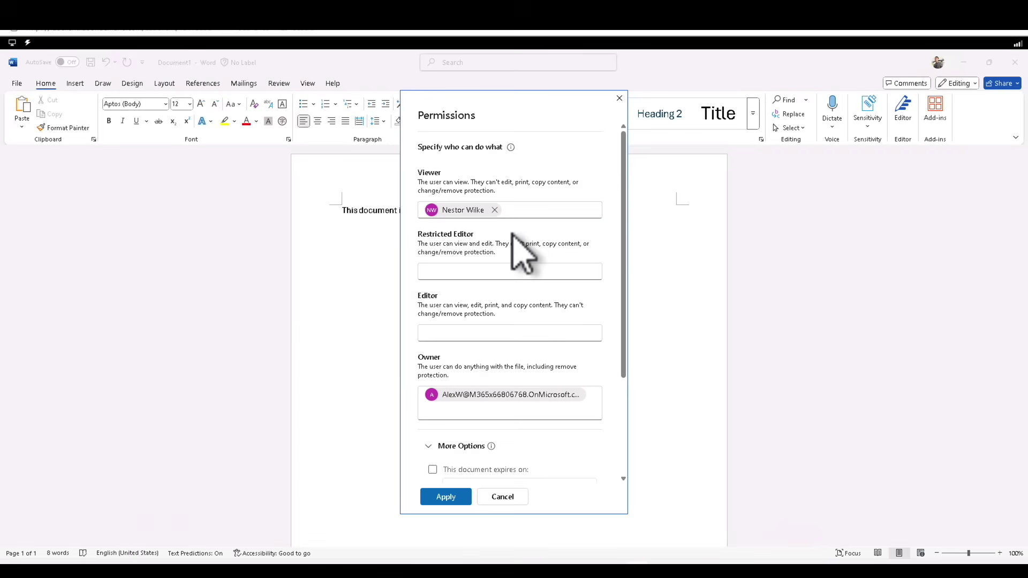
{"action": "left_click", "coordinate": [446, 497]}
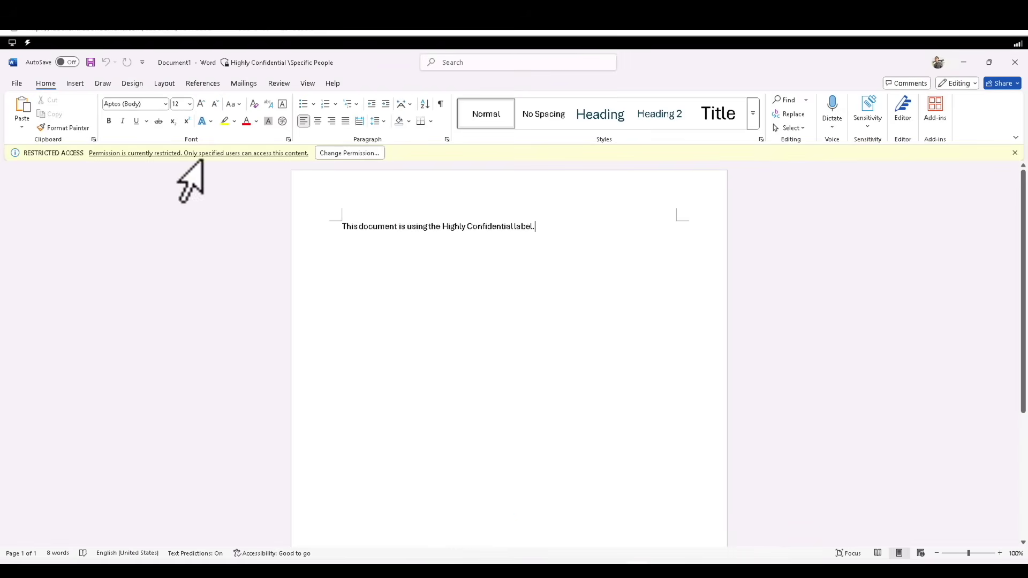
{"action": "left_click", "coordinate": [84, 151]}
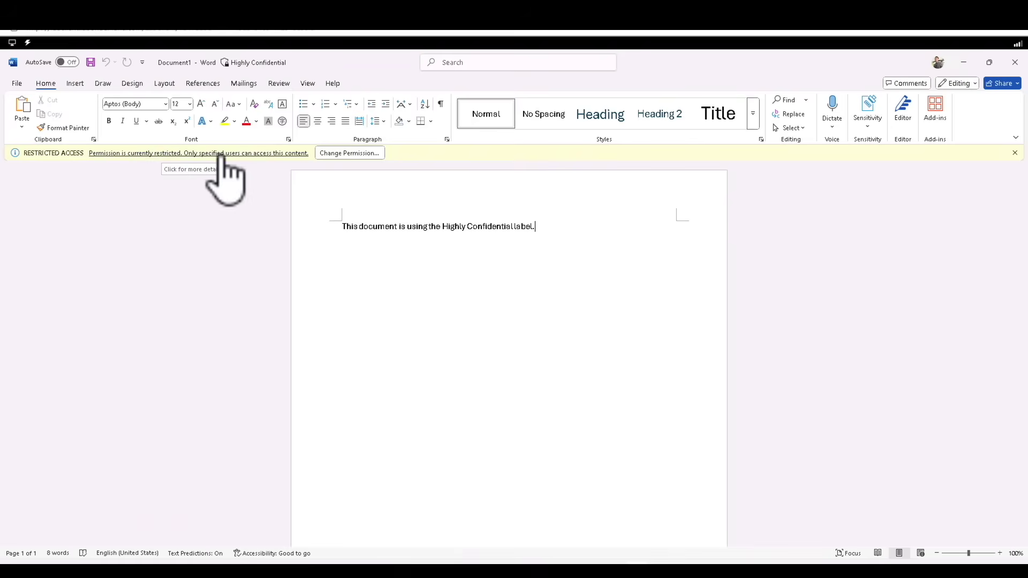
{"action": "left_click", "coordinate": [333, 155]}
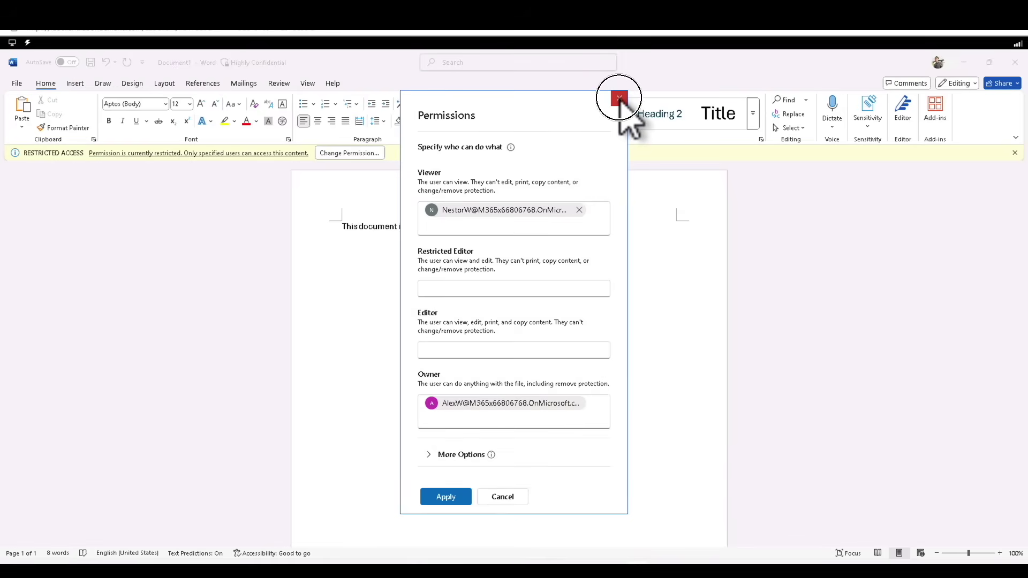
{"action": "left_click", "coordinate": [620, 99]}
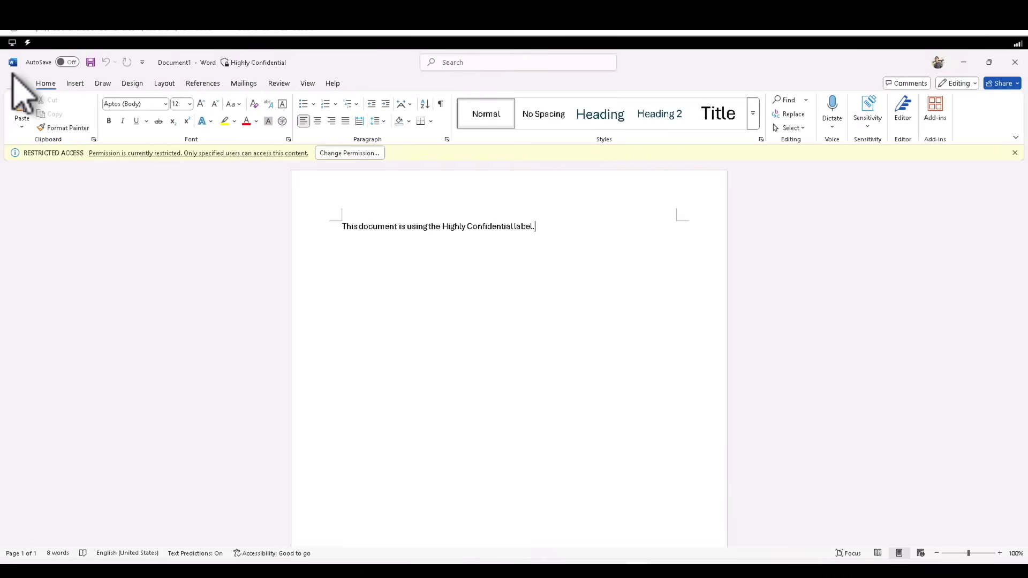
{"action": "left_click", "coordinate": [16, 85]}
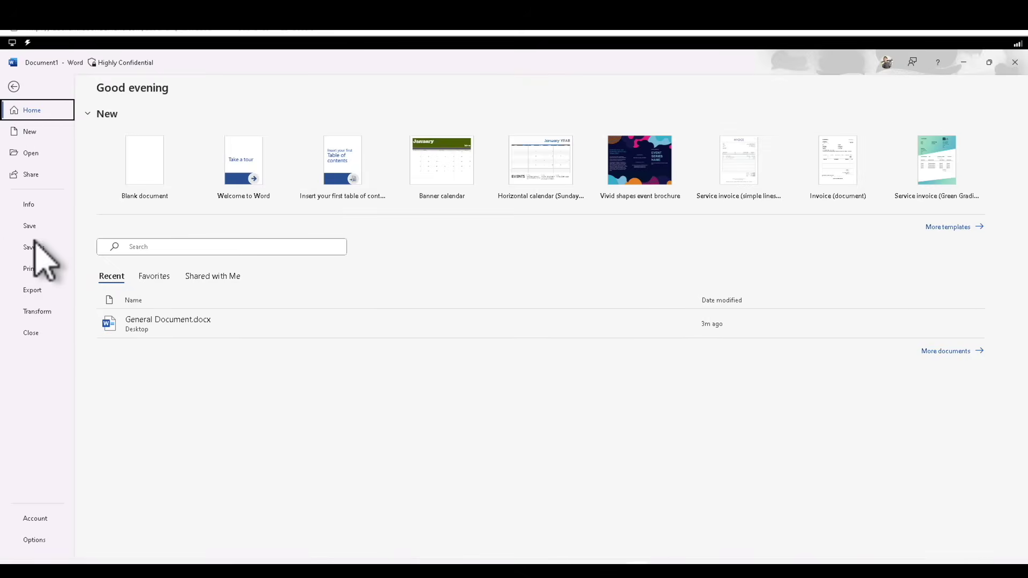
Save the document to the Desktop as 'Highly Confidential', then close Word
{"action": "left_click", "coordinate": [34, 247]}
{"action": "left_click", "coordinate": [138, 321]}
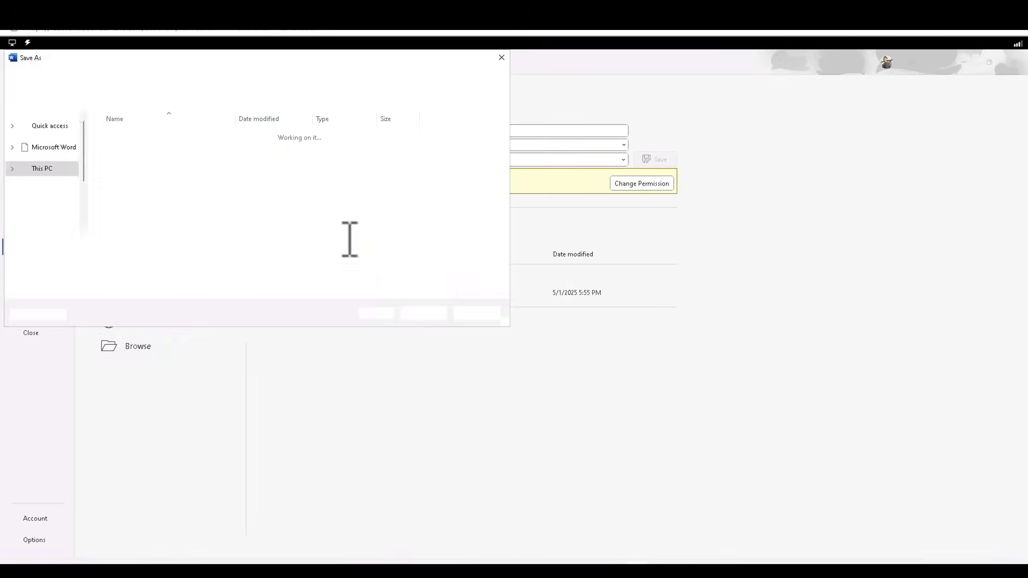
{"action": "left_click", "coordinate": [46, 146]}
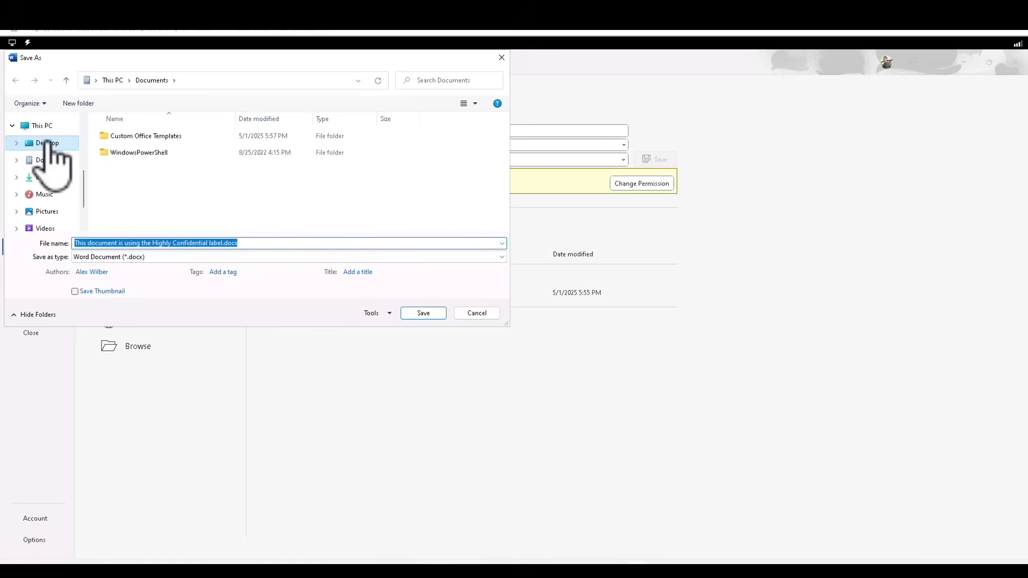
{"action": "left_click_drag", "start_coordinate": [173, 243], "coordinate": [184, 241]}
{"action": "key", "text": "ctrl+a"}
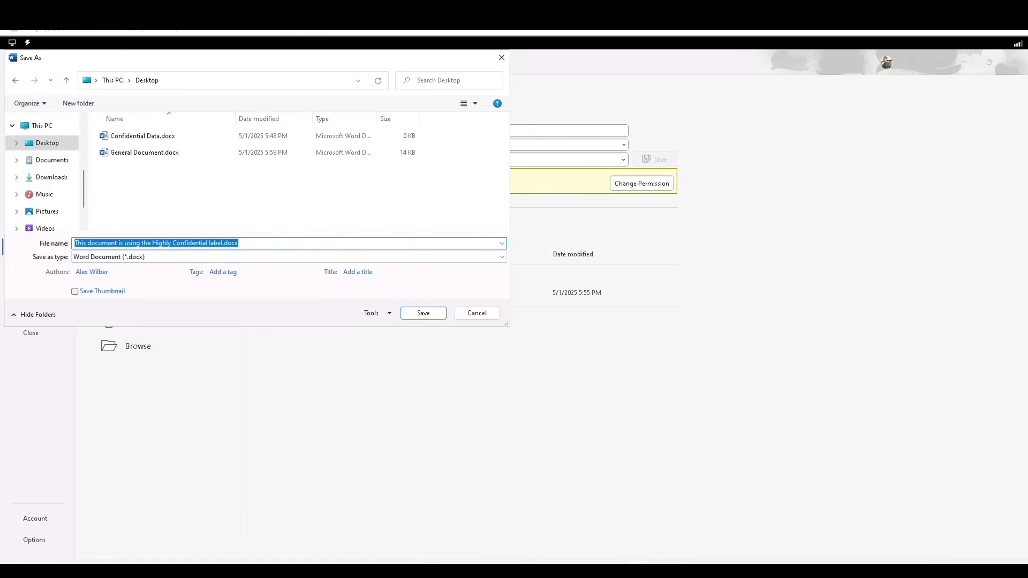
{"action": "type", "text": "Highly Co"}
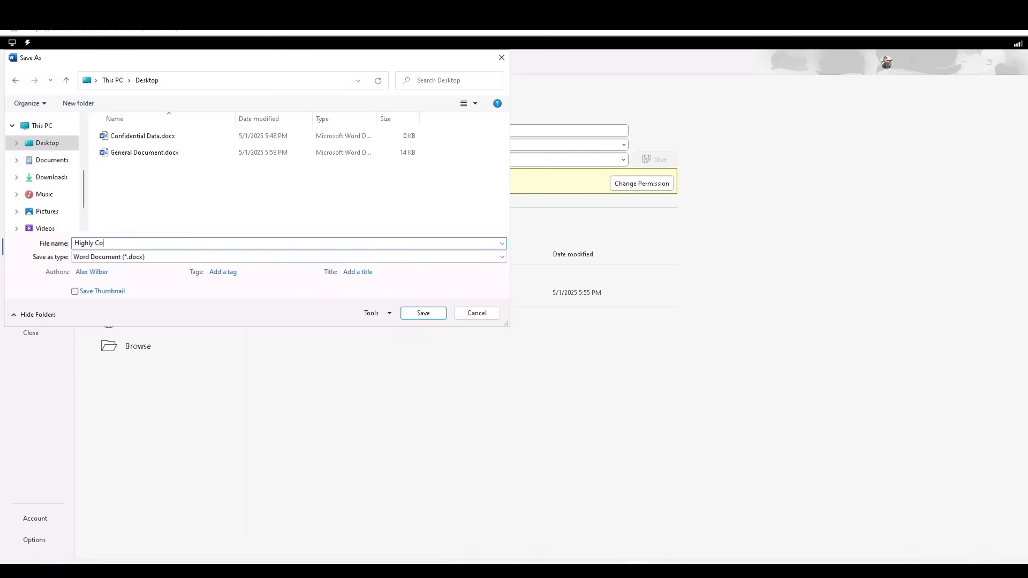
{"action": "type", "text": "nfidential Doc"}
{"action": "left_click", "coordinate": [417, 314]}
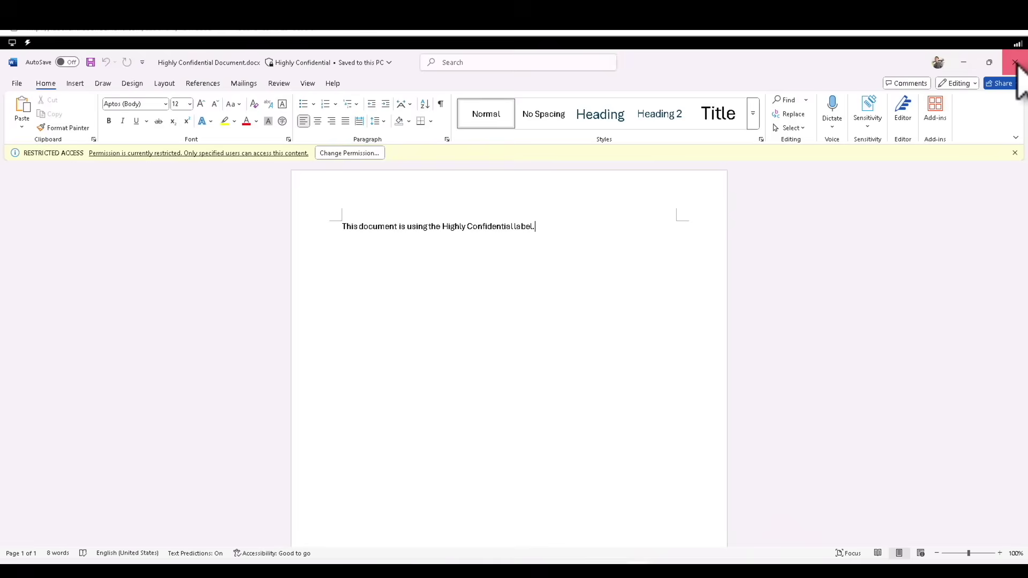
{"action": "left_click", "coordinate": [1015, 62]}
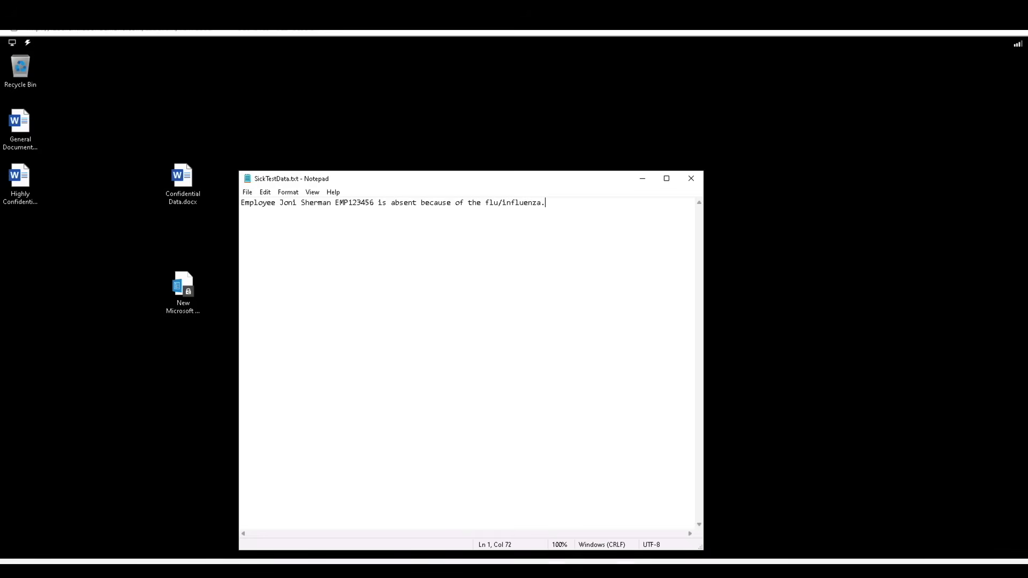
Relaunch Word and sign out of the current Office account
{"action": "left_click", "coordinate": [407, 561]}
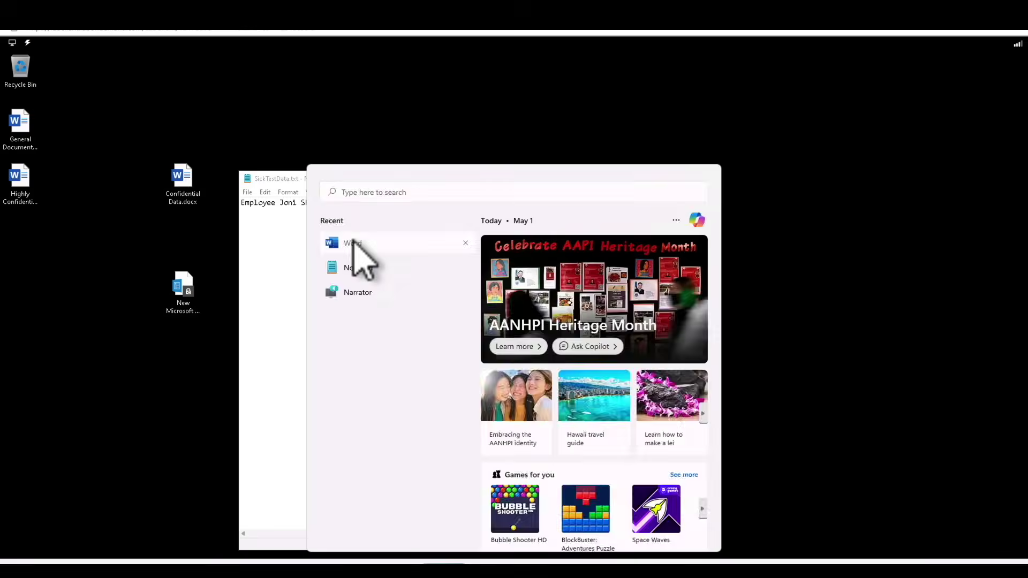
{"action": "left_click", "coordinate": [355, 241]}
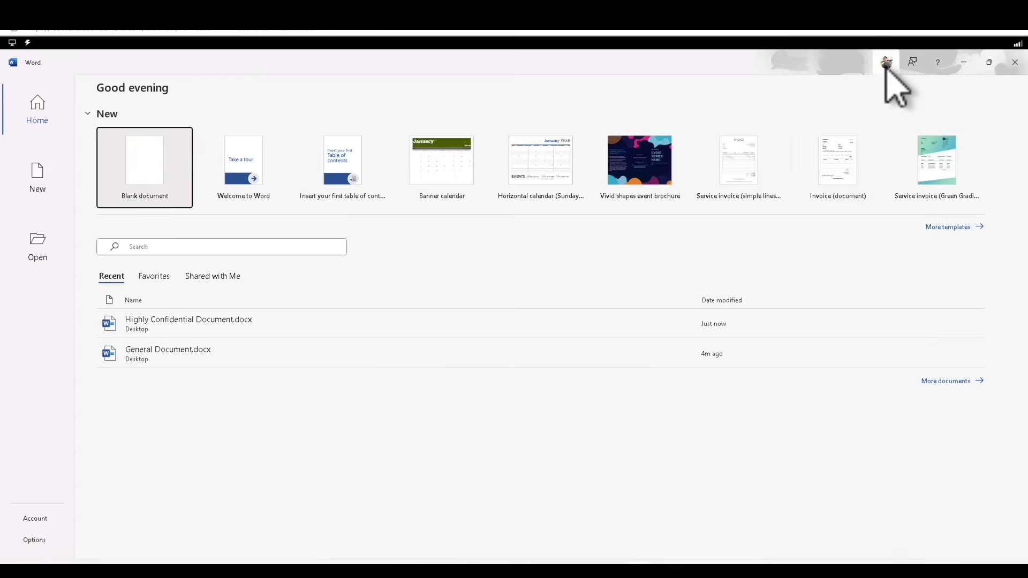
{"action": "left_click", "coordinate": [886, 63]}
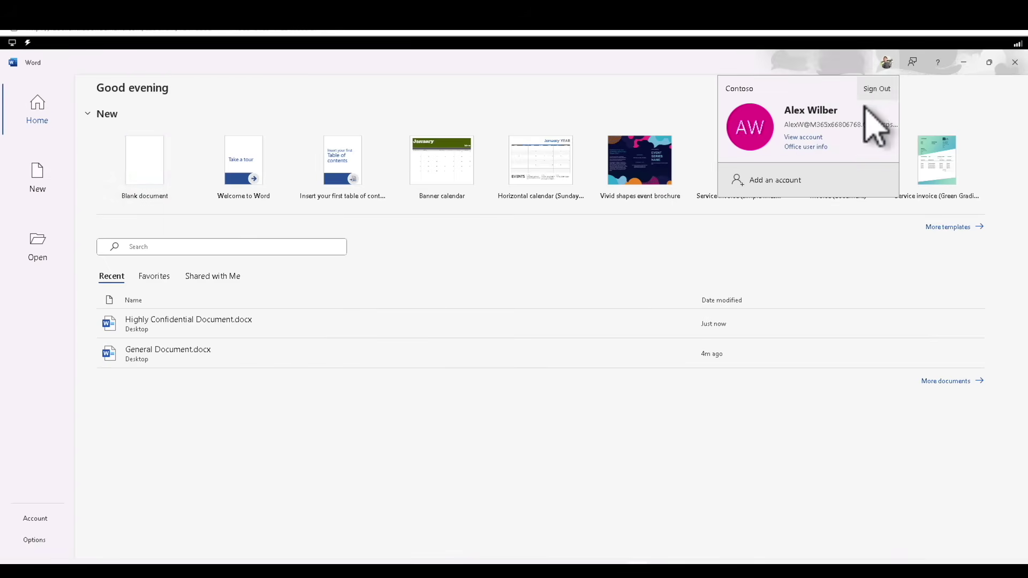
{"action": "left_click", "coordinate": [881, 90]}
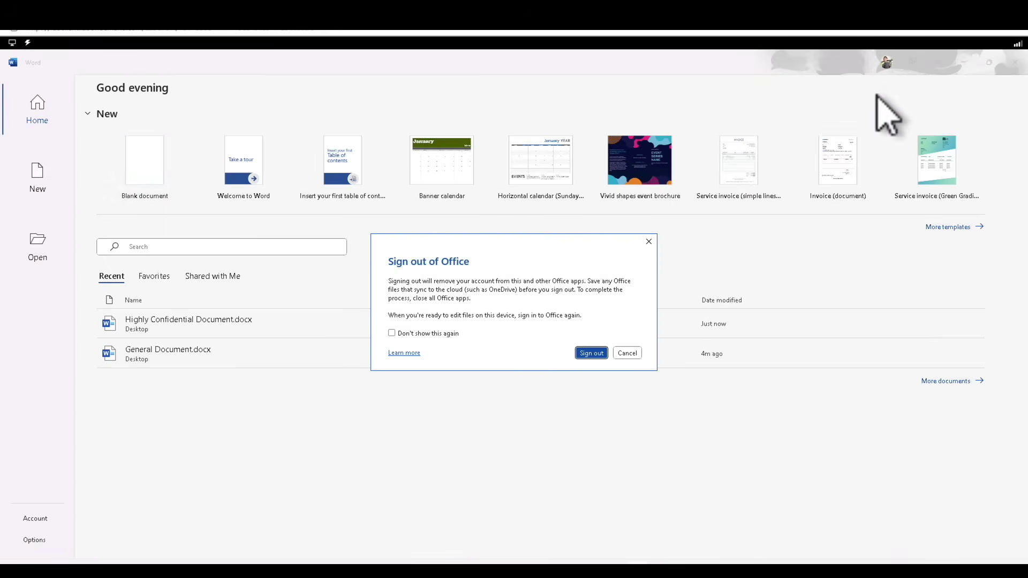
{"action": "left_click", "coordinate": [599, 351]}
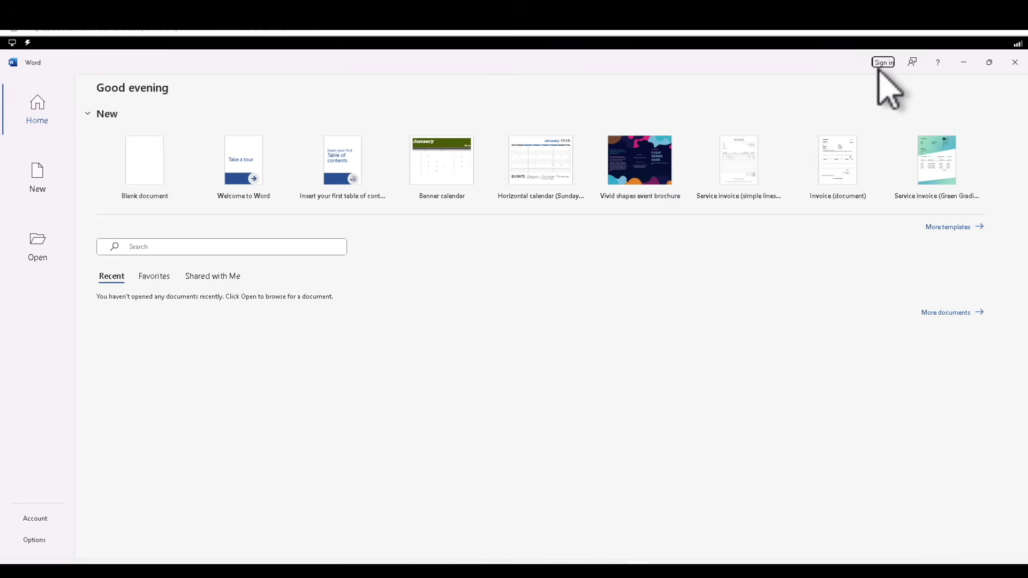
Sign in with the other user's e-mail and password for this app only
{"action": "left_click", "coordinate": [881, 64]}
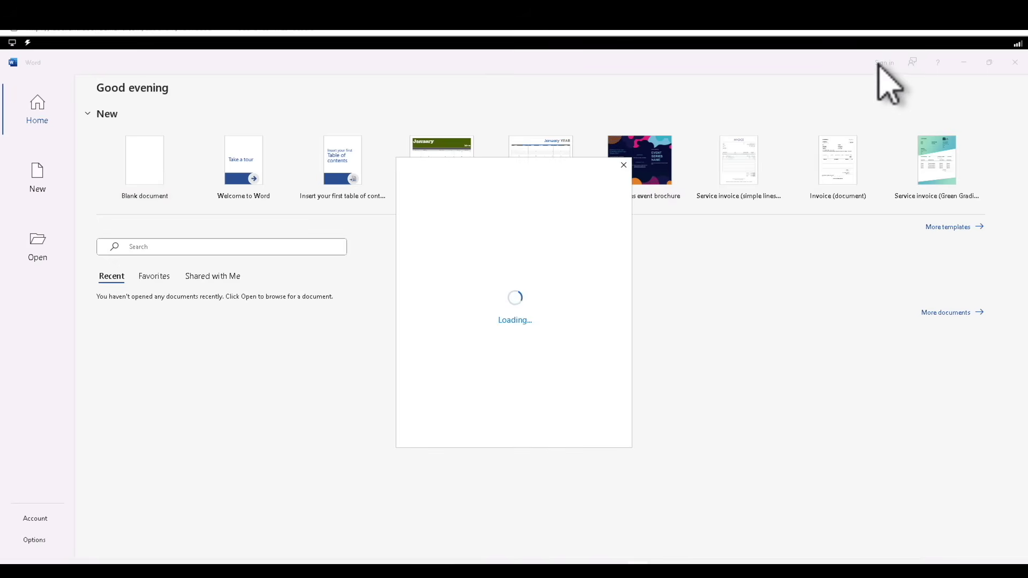
{"action": "left_click", "coordinate": [571, 323]}
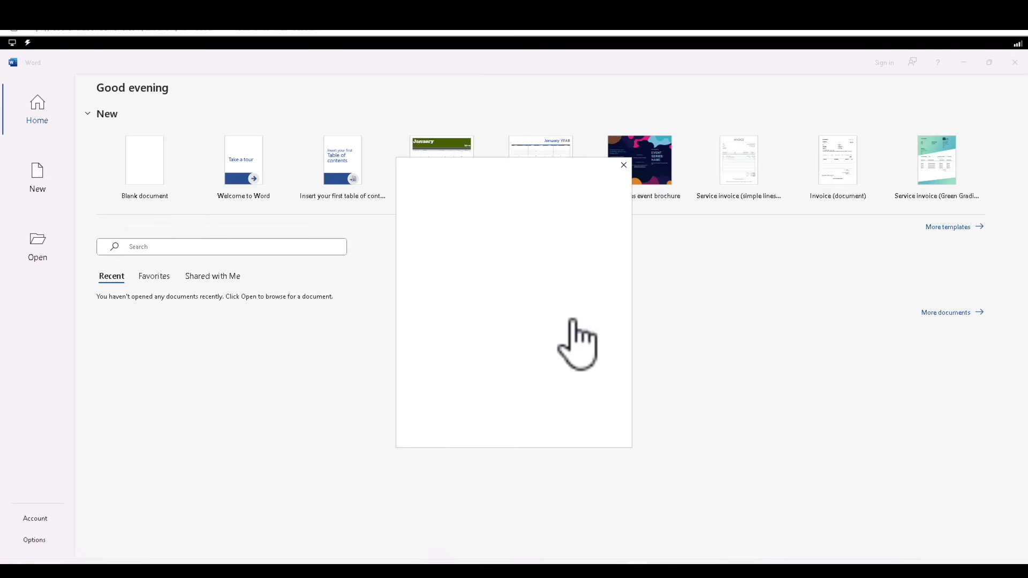
{"action": "type", "text": "••••••••••••••••••••••••••••••••••"}
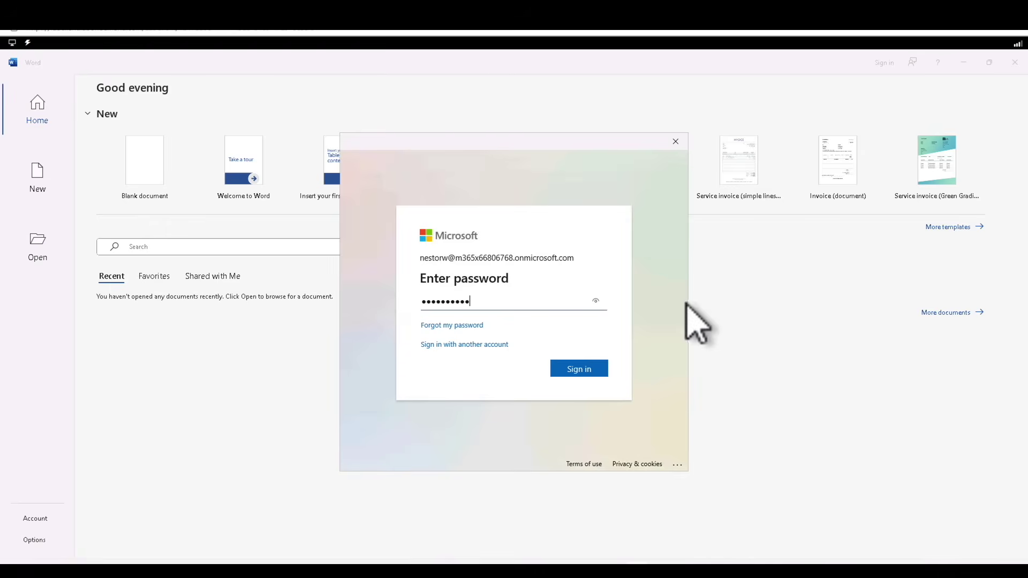
{"action": "left_click", "coordinate": [589, 370]}
{"action": "left_click", "coordinate": [637, 444]}
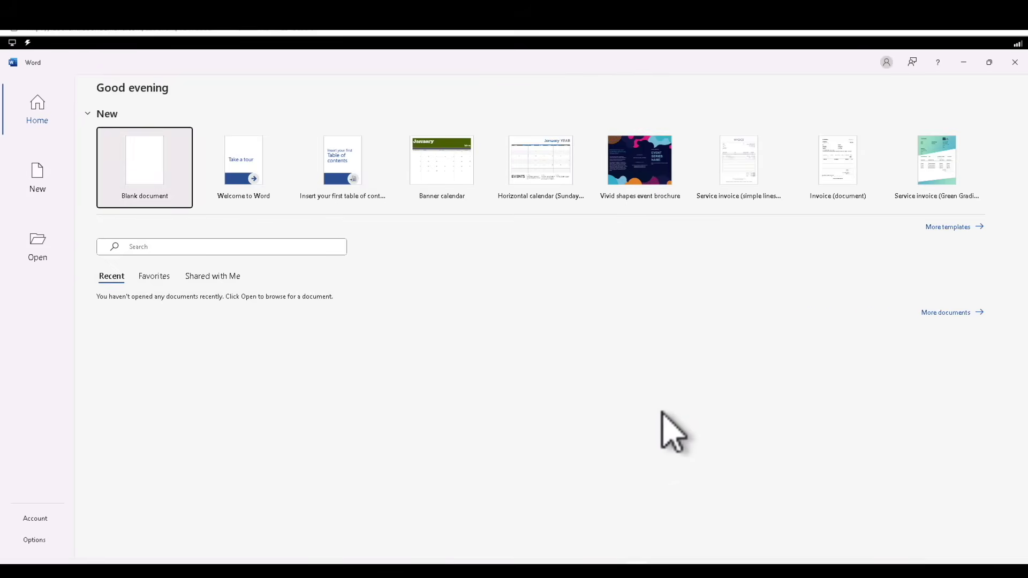
Check the signed-in account, then open General Document.docx from the Desktop folder
{"action": "left_click", "coordinate": [885, 64]}
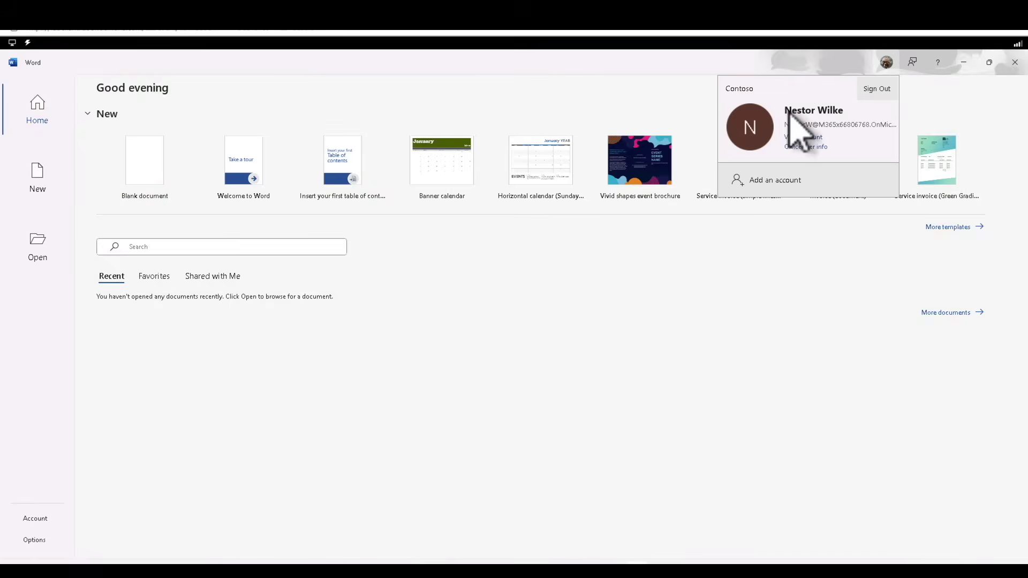
{"action": "left_click", "coordinate": [151, 178]}
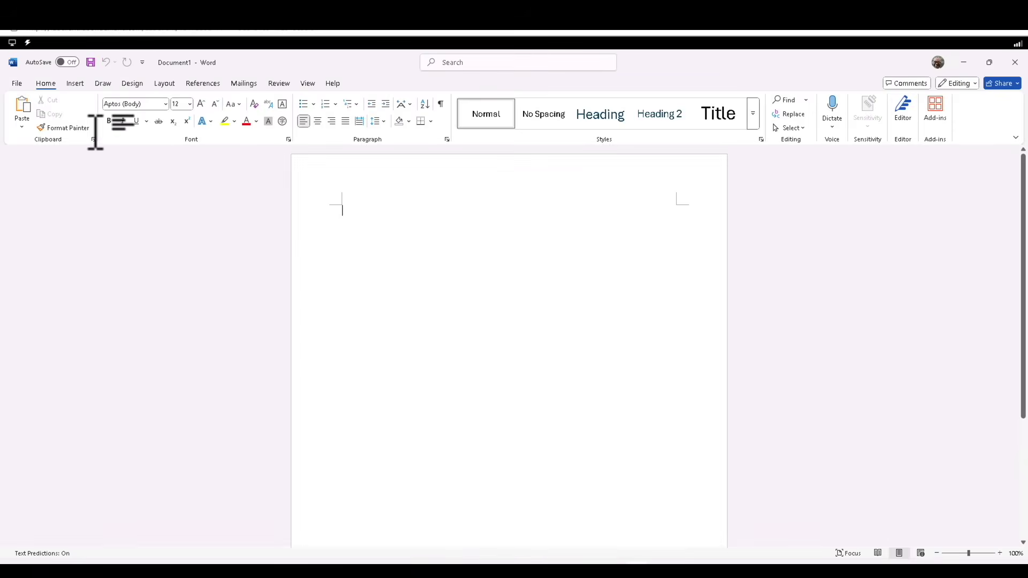
{"action": "left_click", "coordinate": [18, 83]}
{"action": "left_click", "coordinate": [32, 154]}
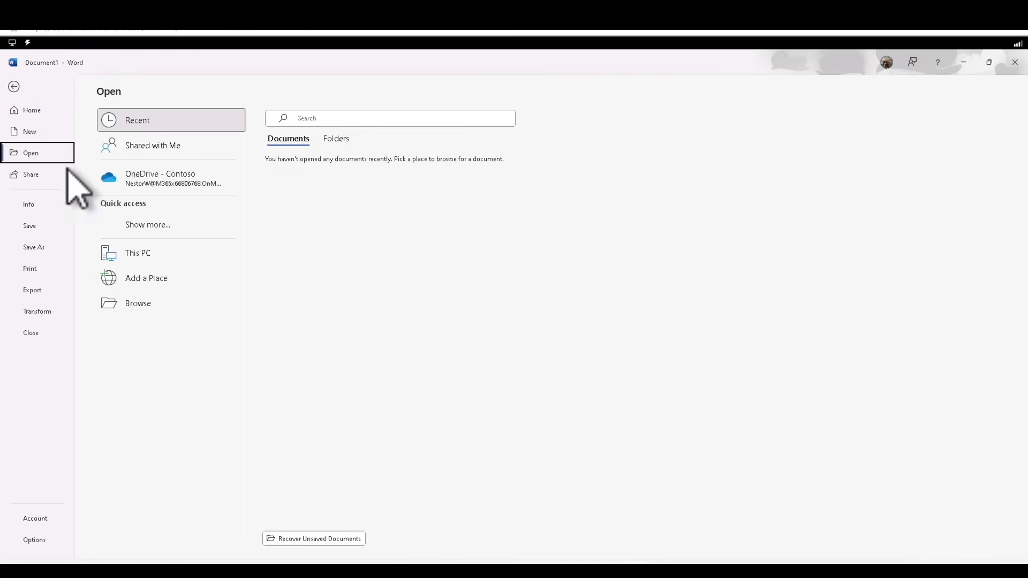
{"action": "left_click", "coordinate": [160, 303]}
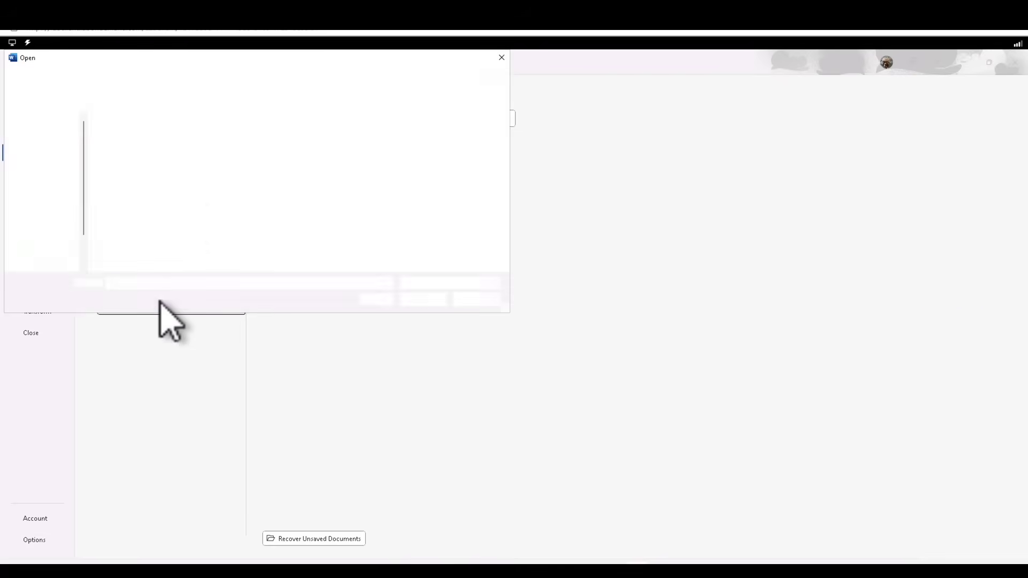
{"action": "left_click", "coordinate": [53, 143]}
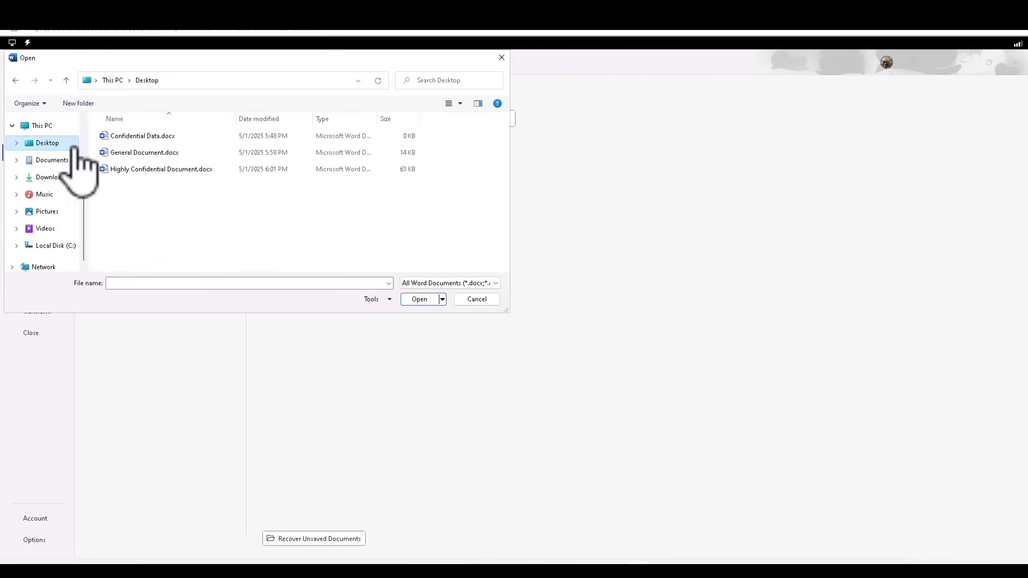
{"action": "left_click", "coordinate": [156, 154]}
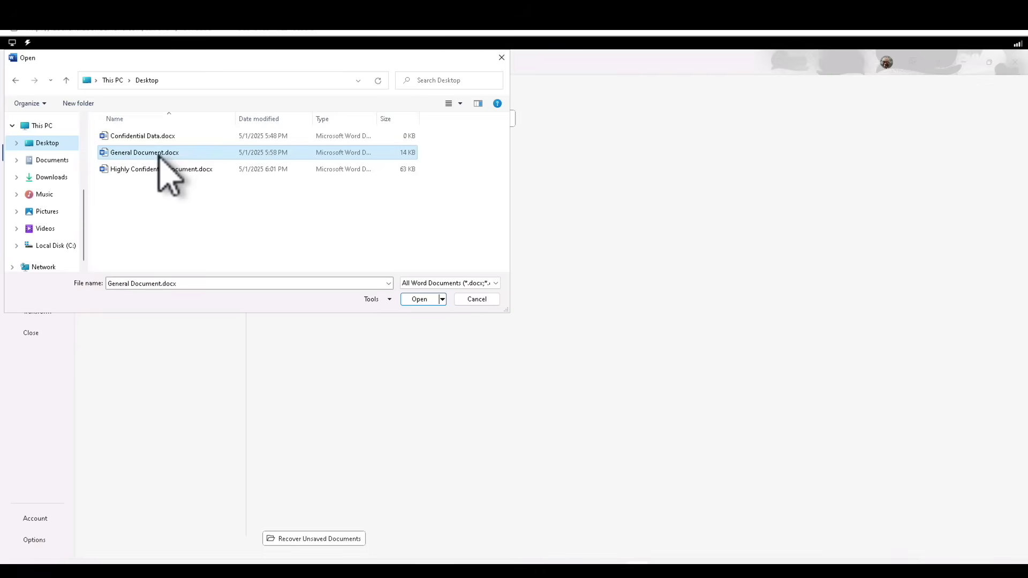
{"action": "left_click", "coordinate": [420, 300]}
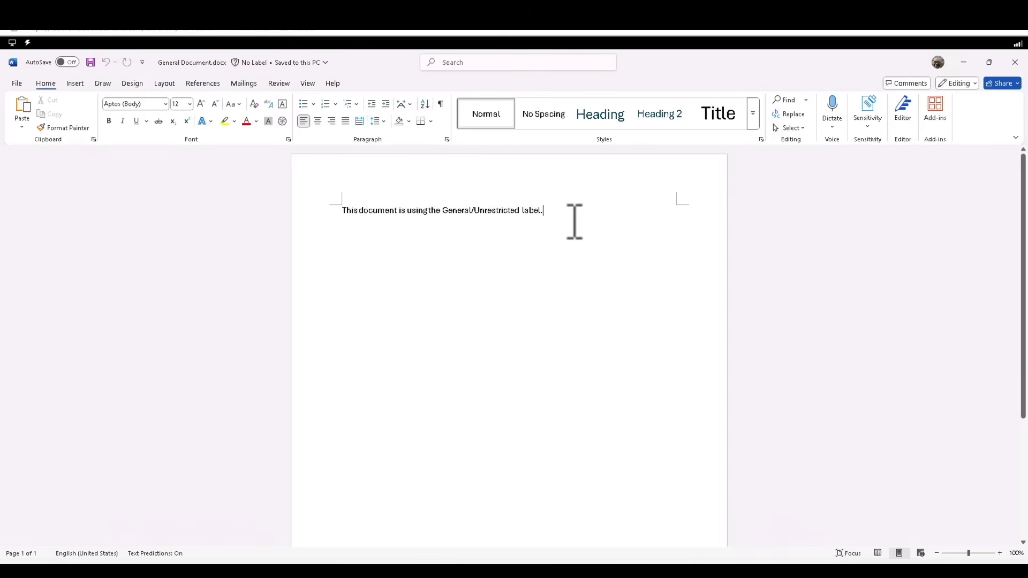
Add a new paragraph below the sentence, save General Document.docx, and close Word
{"action": "key", "text": "Return"}
{"action": "key", "text": "Return"}
{"action": "key", "text": "Return"}
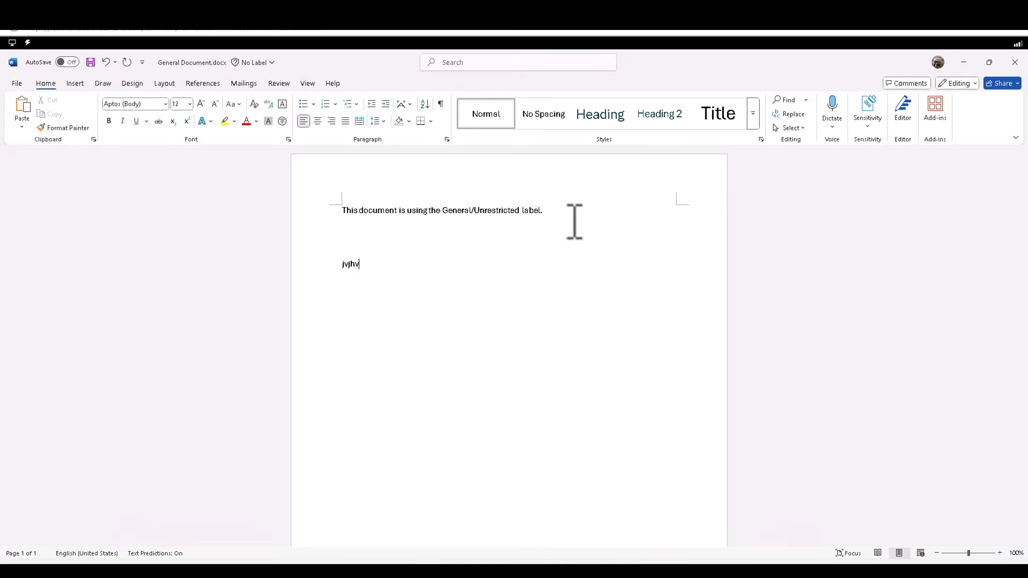
{"action": "left_click", "coordinate": [48, 86]}
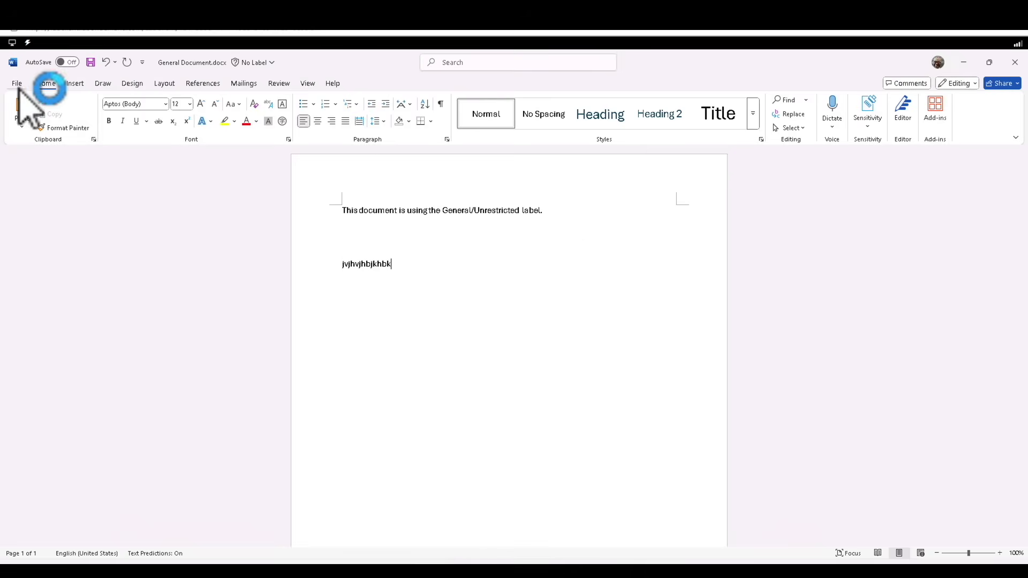
{"action": "left_click", "coordinate": [17, 84]}
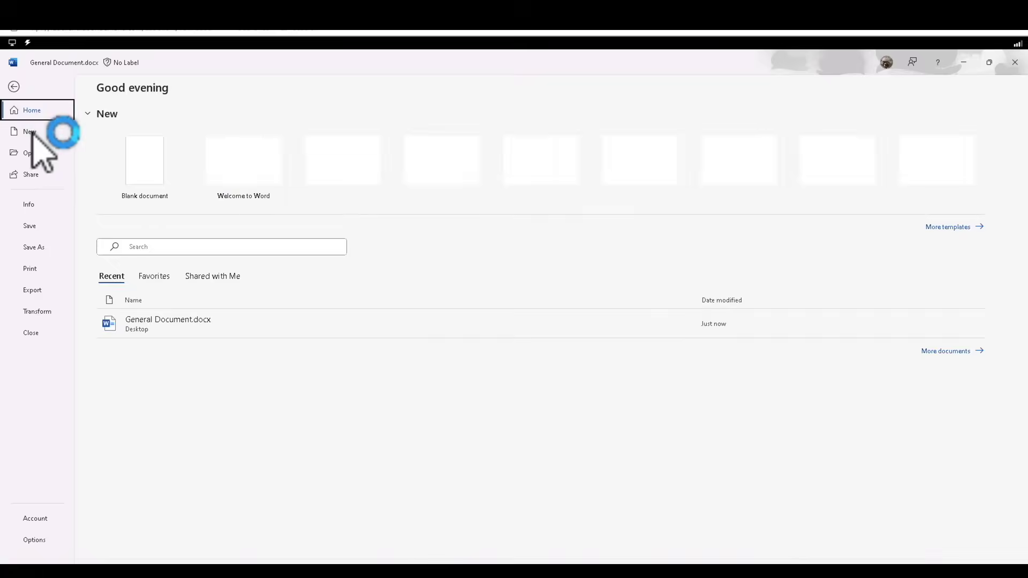
{"action": "left_click", "coordinate": [37, 227]}
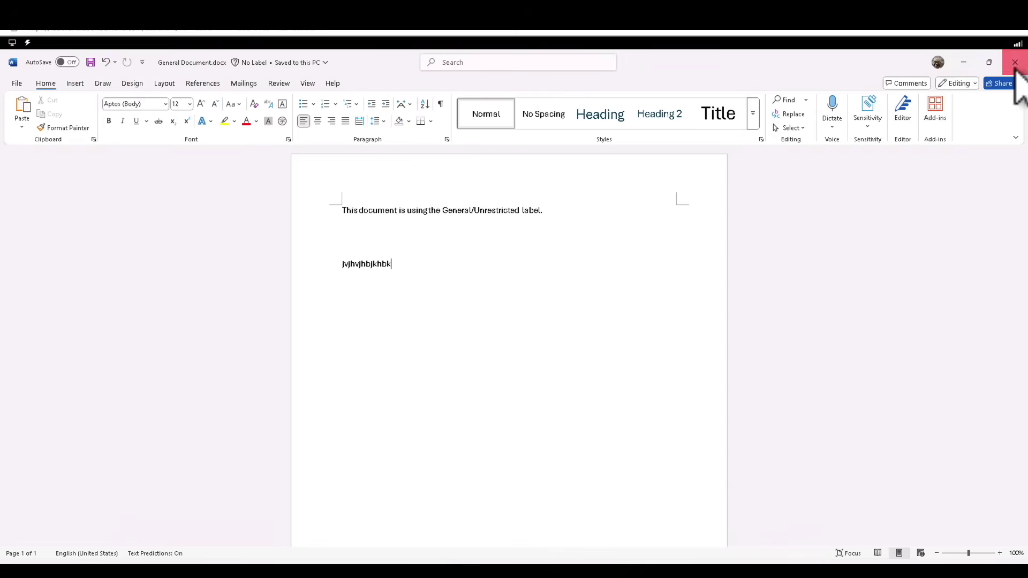
{"action": "left_click", "coordinate": [1015, 63]}
{"action": "key", "text": "super"}
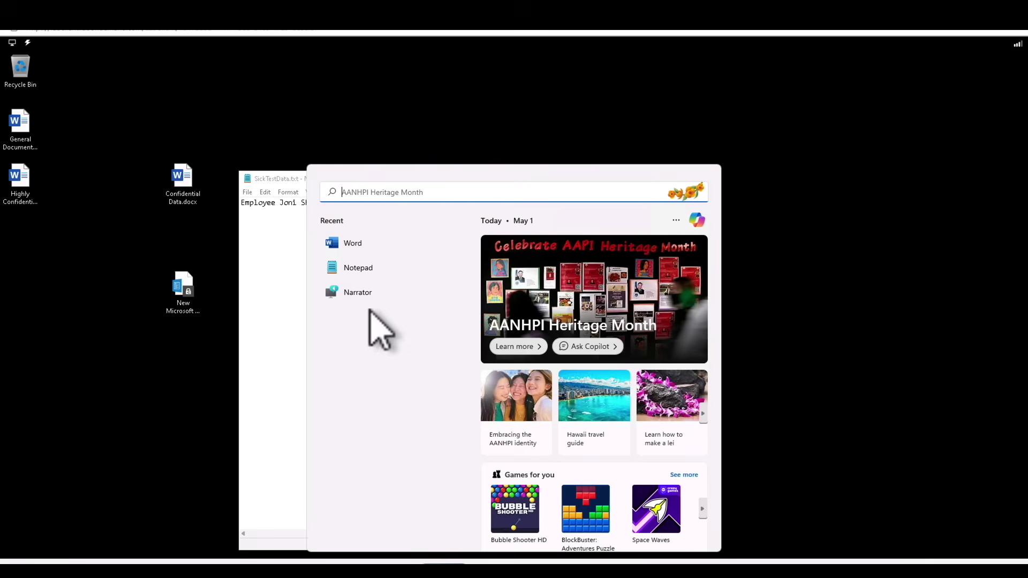
Relaunch Word, dismiss the privacy notice, and open Highly Confidential Document.docx from the Desktop
{"action": "left_click", "coordinate": [364, 244]}
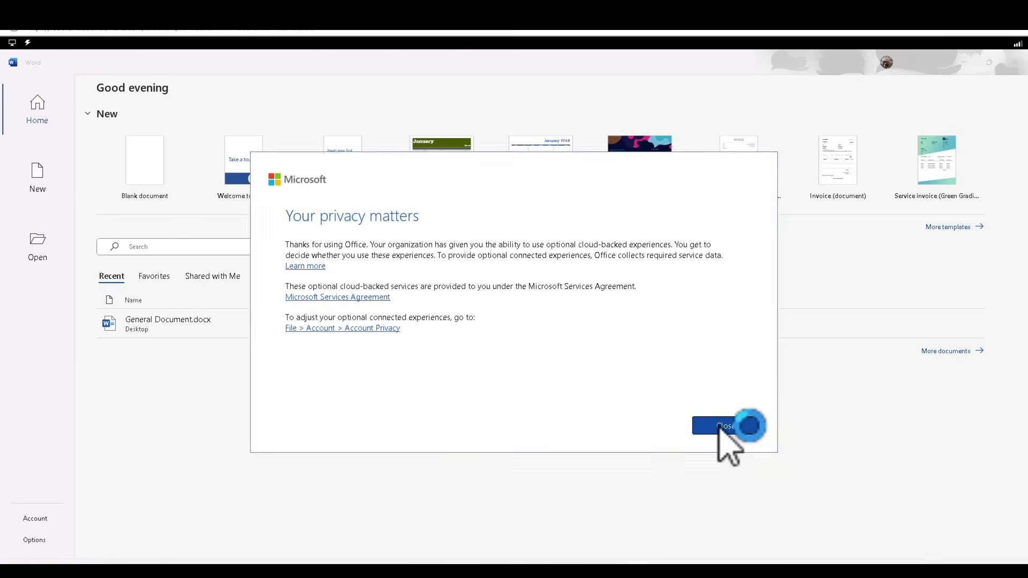
{"action": "left_click", "coordinate": [720, 427]}
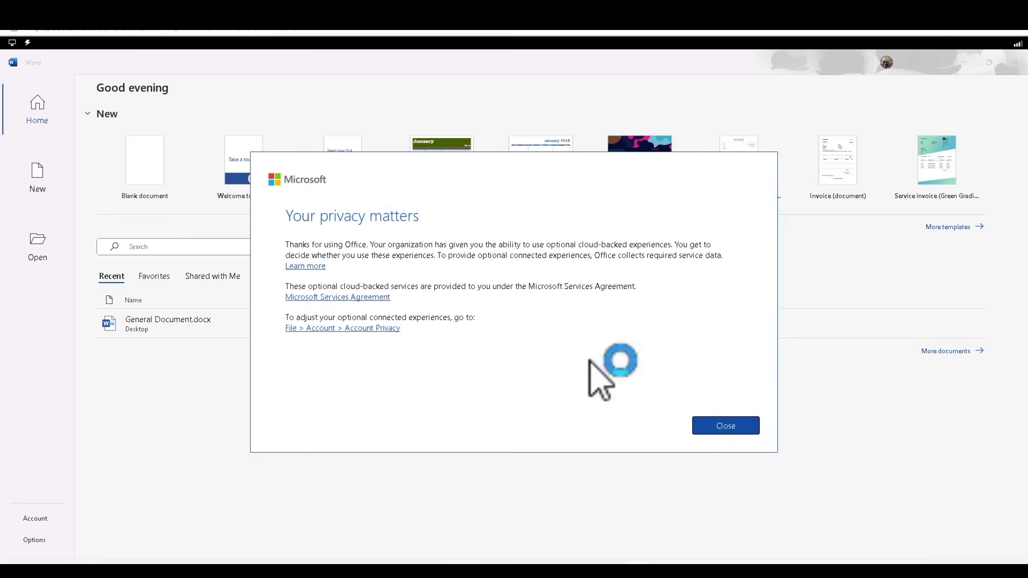
{"action": "left_click", "coordinate": [39, 247]}
{"action": "left_click", "coordinate": [140, 303]}
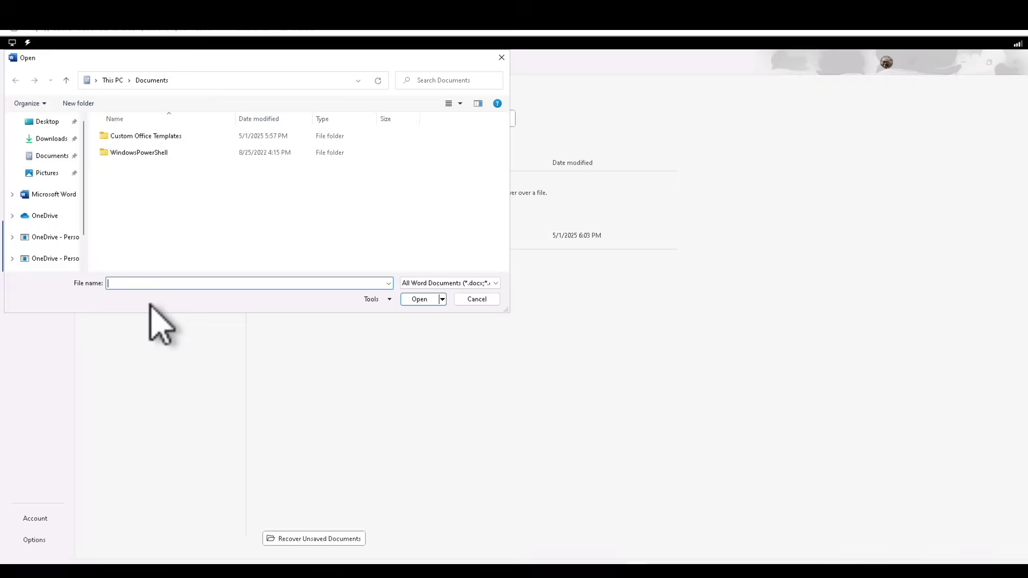
{"action": "scroll", "coordinate": [51, 156], "scroll_direction": "down", "scroll_amount": 5}
{"action": "left_click", "coordinate": [48, 143]}
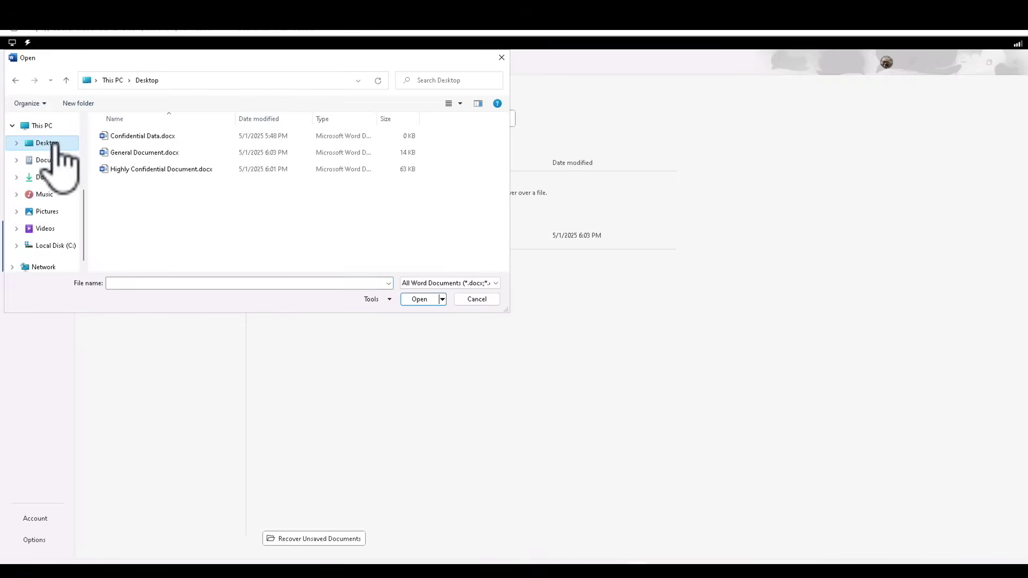
{"action": "left_click", "coordinate": [153, 170]}
{"action": "left_click", "coordinate": [419, 299]}
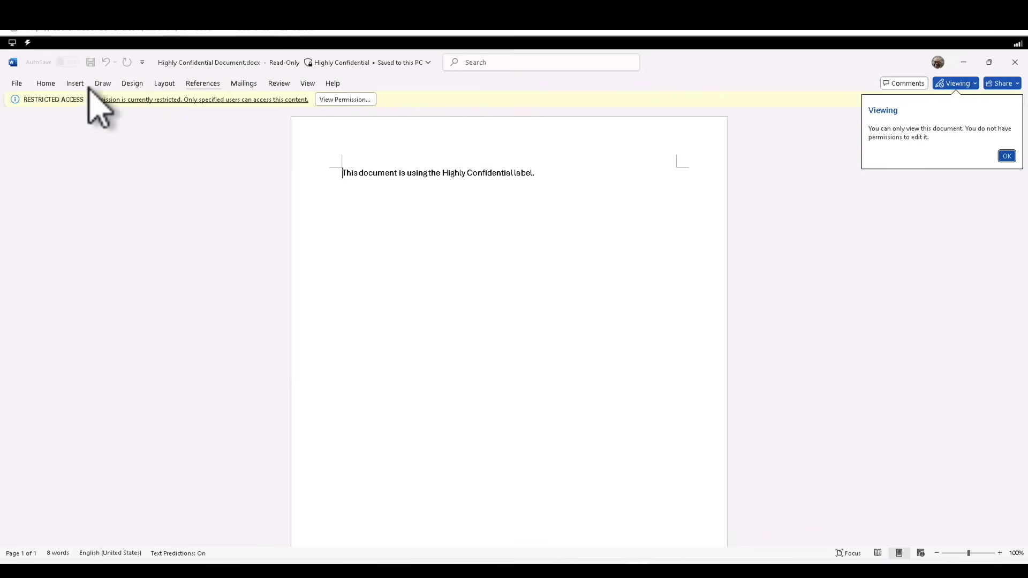
{"action": "left_click", "coordinate": [51, 84]}
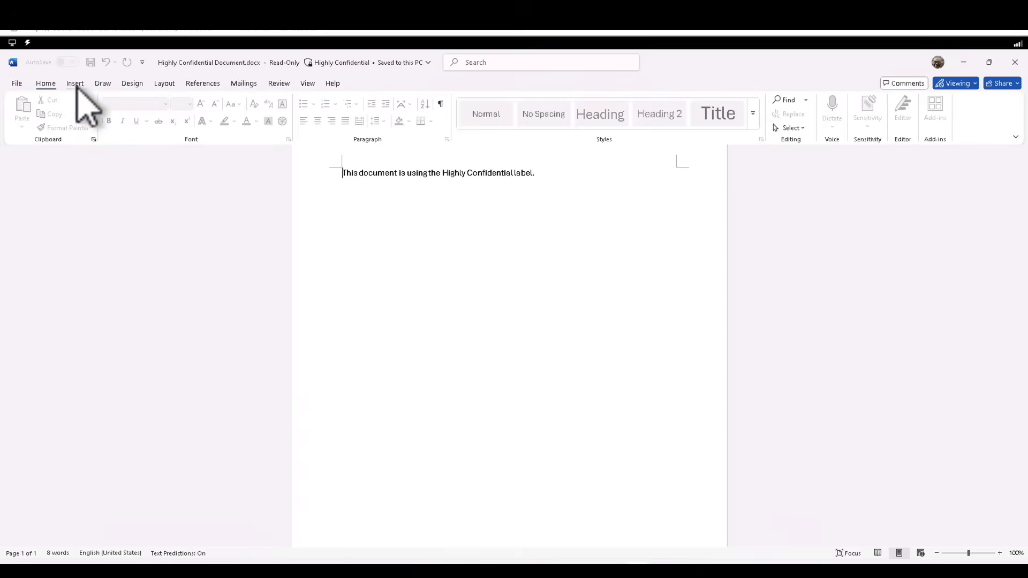
Go through the Insert, Draw, Design, Layout, Mailings, Review, View and Help tabs to check for disabled commands
{"action": "left_click", "coordinate": [75, 84]}
{"action": "left_click", "coordinate": [106, 86]}
{"action": "left_click", "coordinate": [133, 87]}
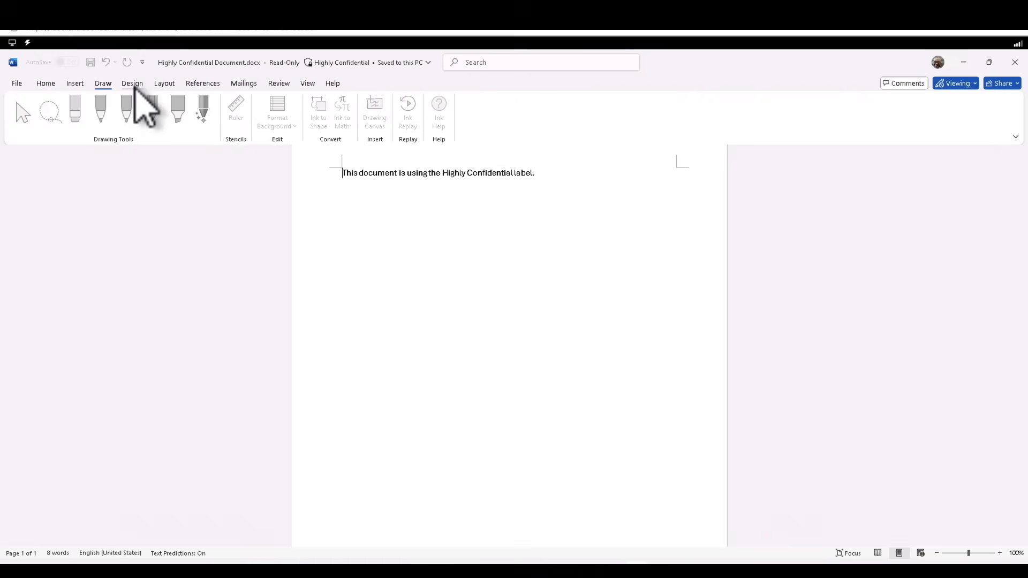
{"action": "left_click", "coordinate": [163, 84]}
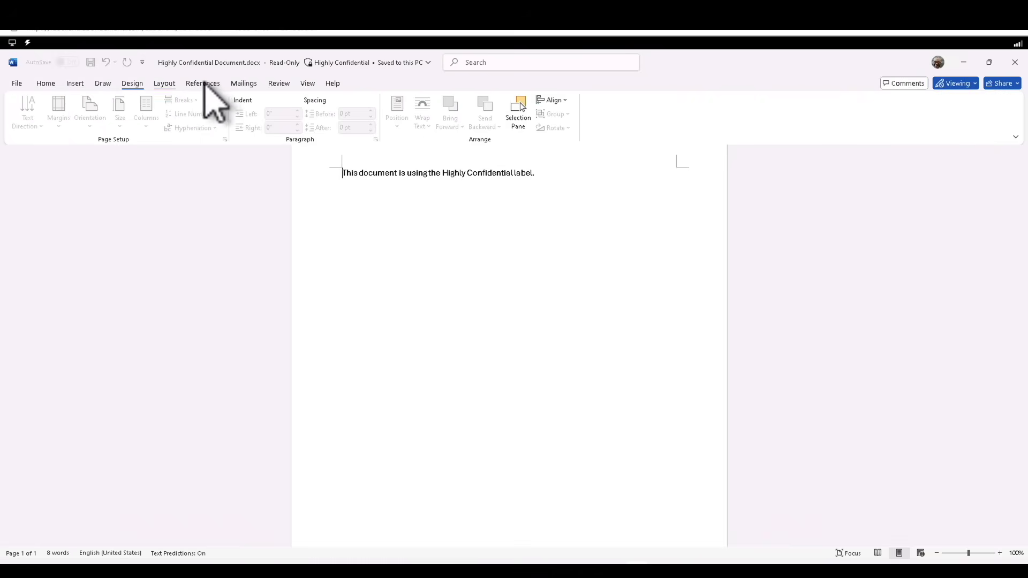
{"action": "left_click", "coordinate": [244, 84]}
{"action": "left_click", "coordinate": [279, 84]}
{"action": "left_click", "coordinate": [308, 84]}
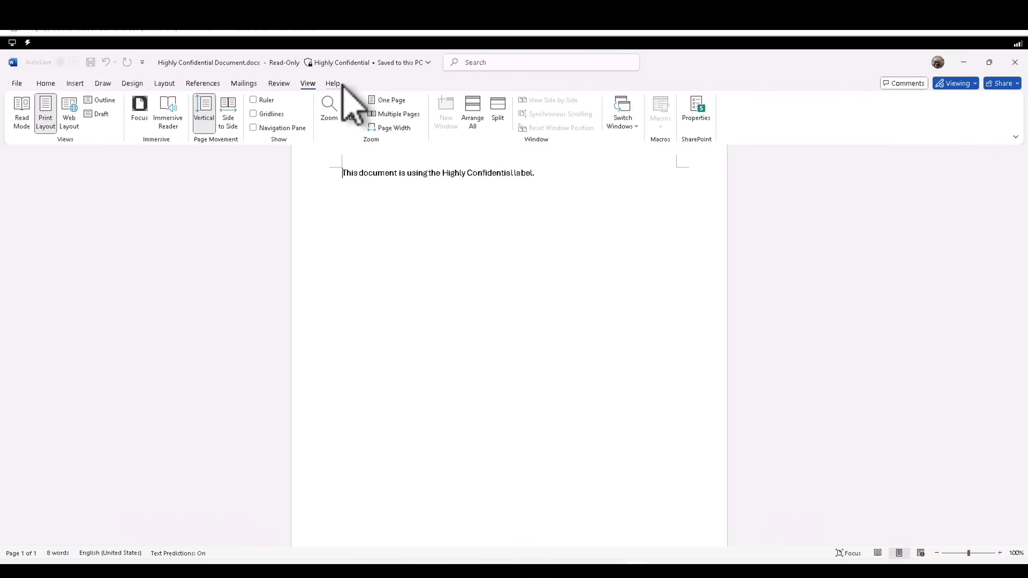
{"action": "left_click", "coordinate": [333, 84]}
{"action": "left_click", "coordinate": [45, 83]}
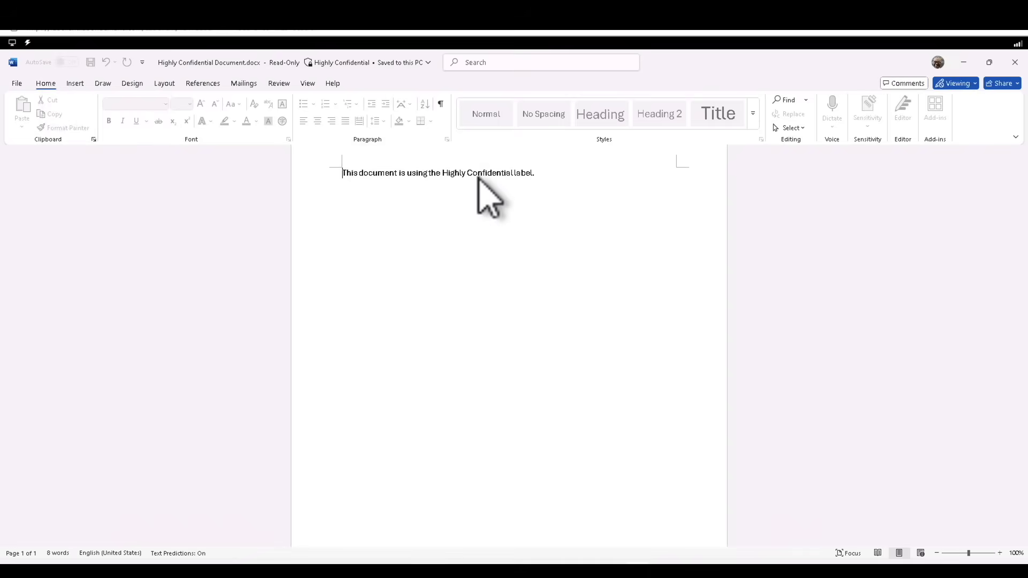
Try selecting and placing the cursor in the sentence, then view the signed-in account details
{"action": "left_click", "coordinate": [447, 176]}
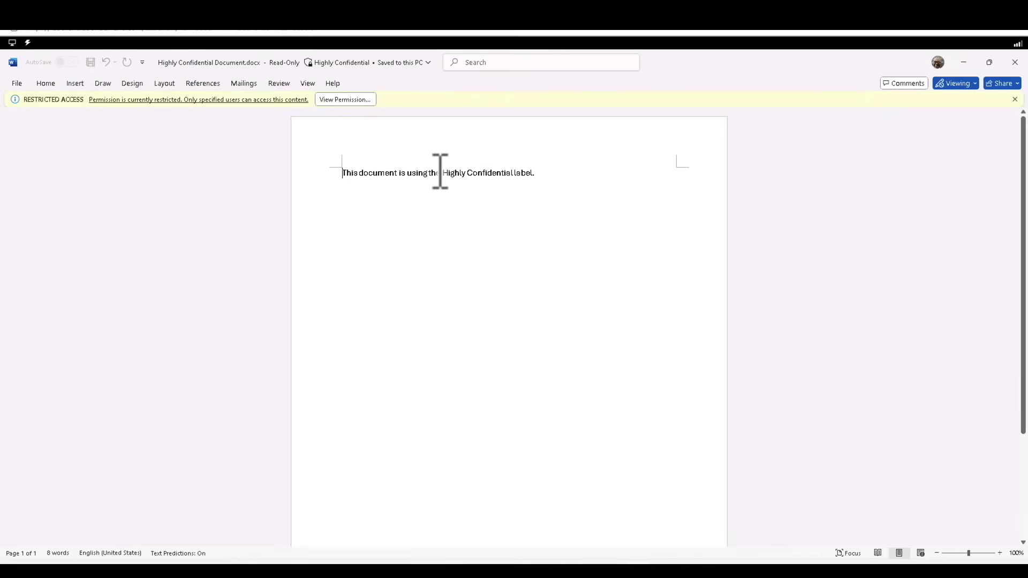
{"action": "left_click_drag", "start_coordinate": [439, 171], "coordinate": [562, 163]}
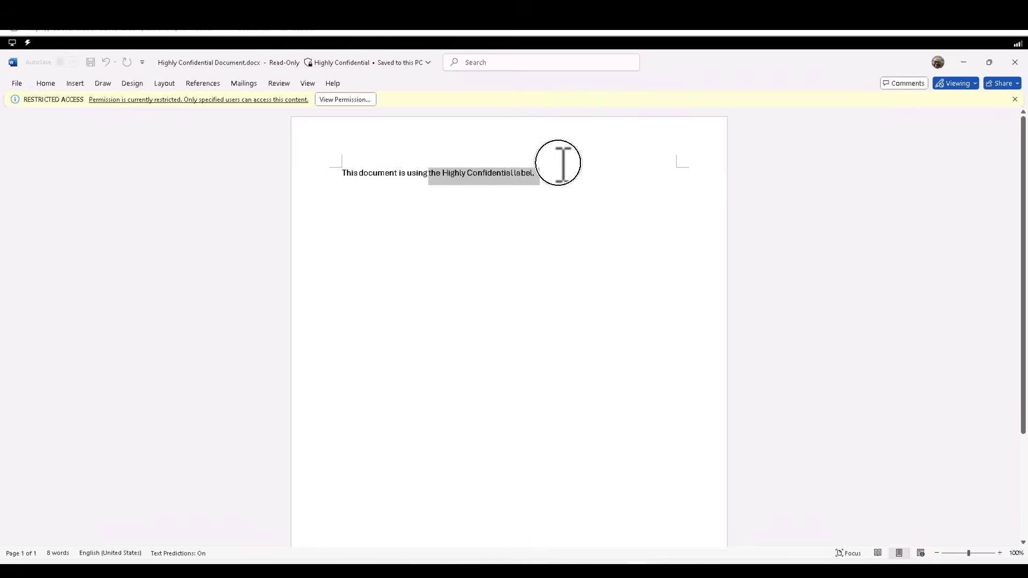
{"action": "left_click", "coordinate": [371, 172]}
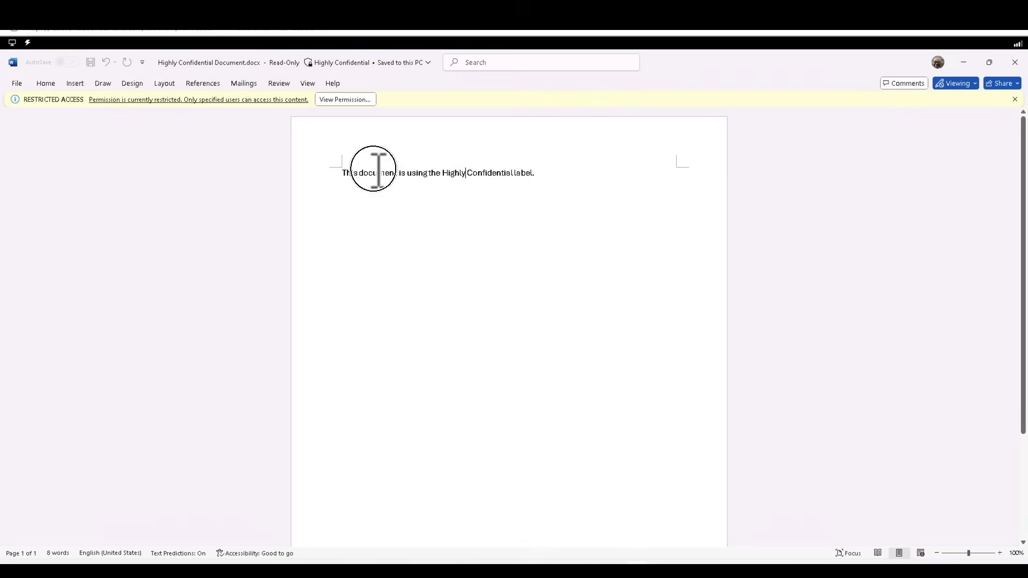
{"action": "left_click", "coordinate": [835, 508], "text": "shift"}
{"action": "left_click", "coordinate": [509, 275], "text": "shift"}
{"action": "left_click", "coordinate": [509, 275]}
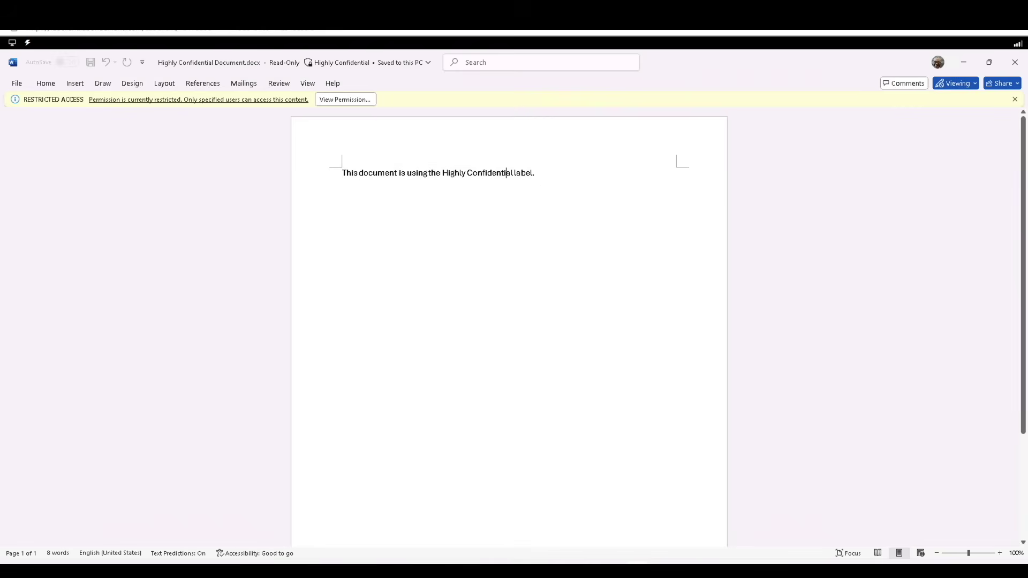
{"action": "left_click", "coordinate": [433, 182]}
{"action": "left_click", "coordinate": [937, 63]}
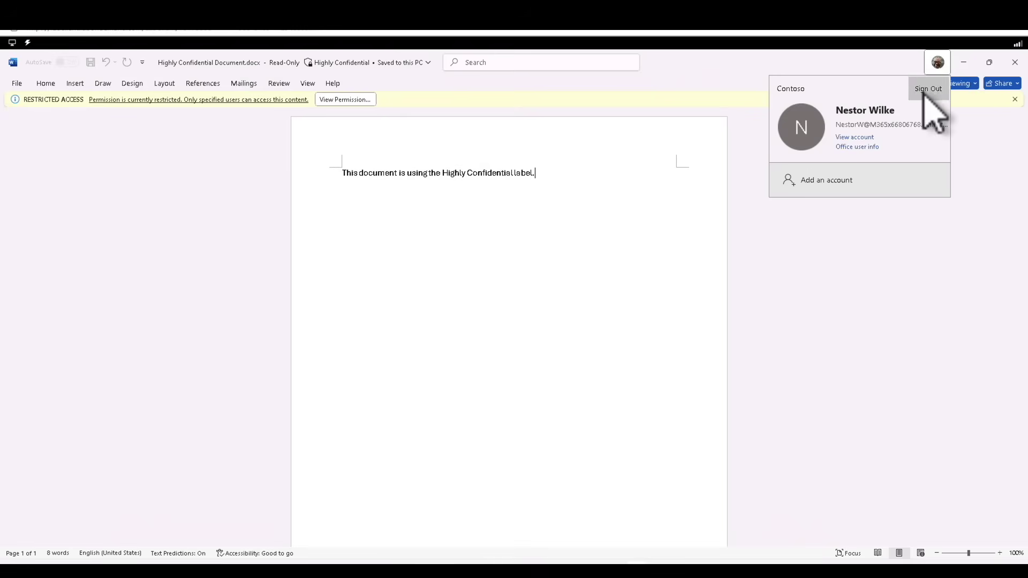
Sign out of Office, close Word, and relaunch it past the product key and privacy prompts
{"action": "left_click", "coordinate": [927, 89]}
{"action": "left_click", "coordinate": [600, 351]}
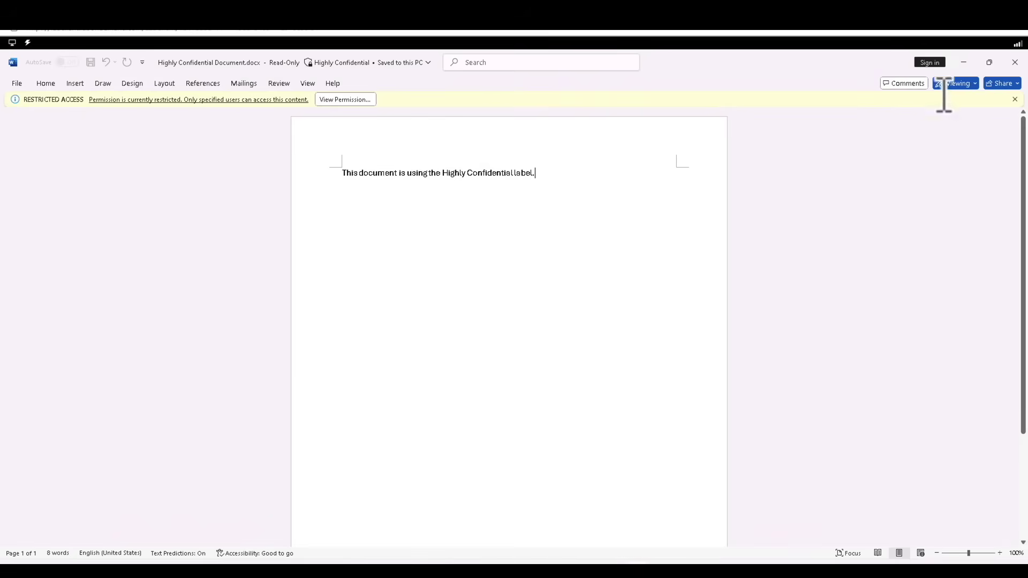
{"action": "left_click", "coordinate": [1015, 65]}
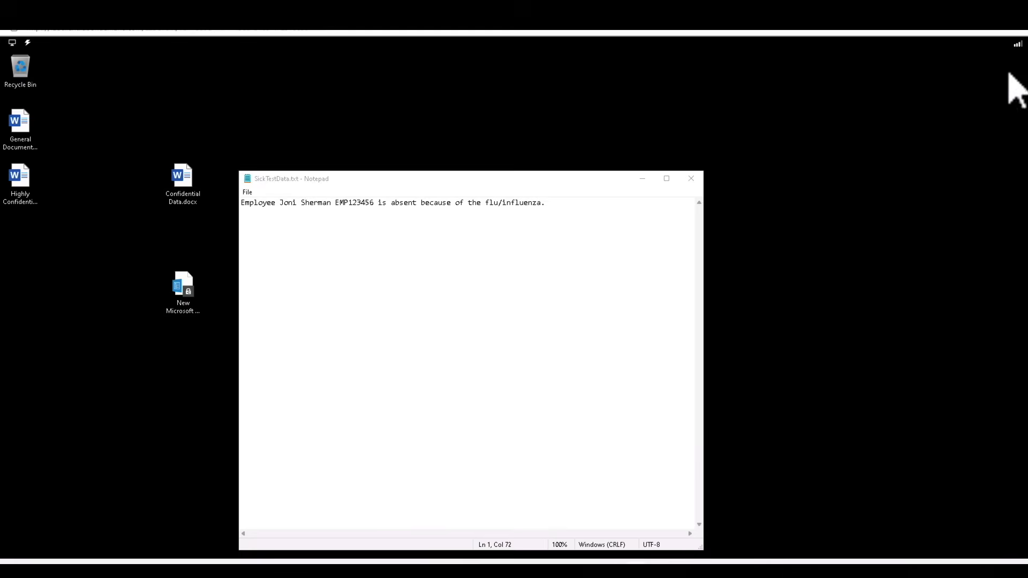
{"action": "key", "text": "super"}
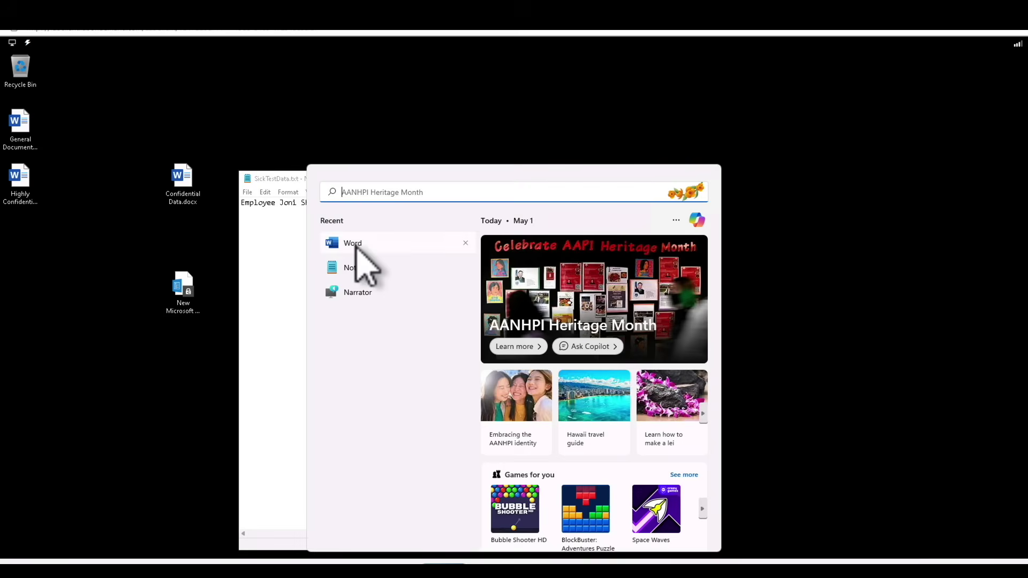
{"action": "left_click", "coordinate": [354, 244]}
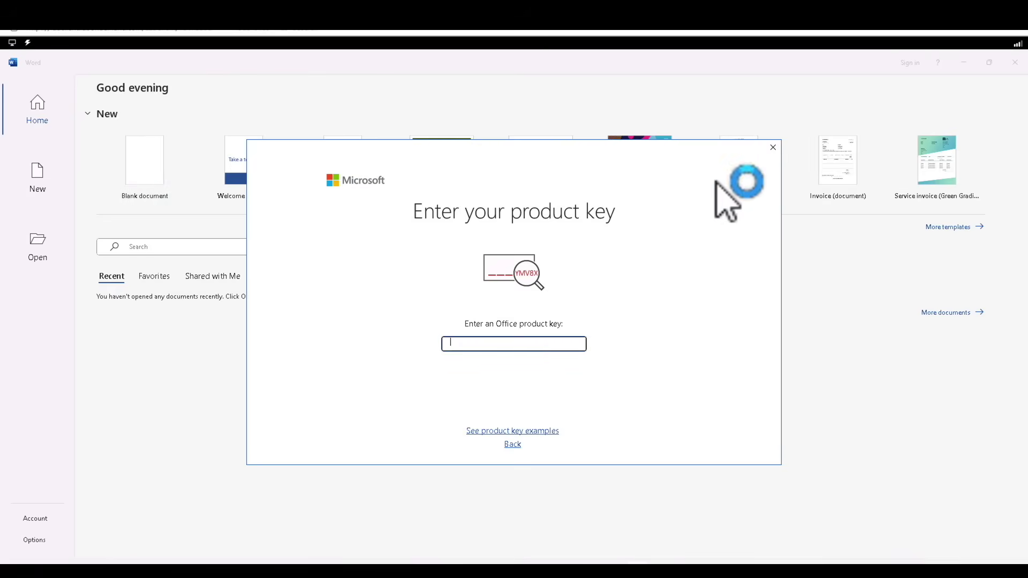
{"action": "left_click", "coordinate": [773, 147]}
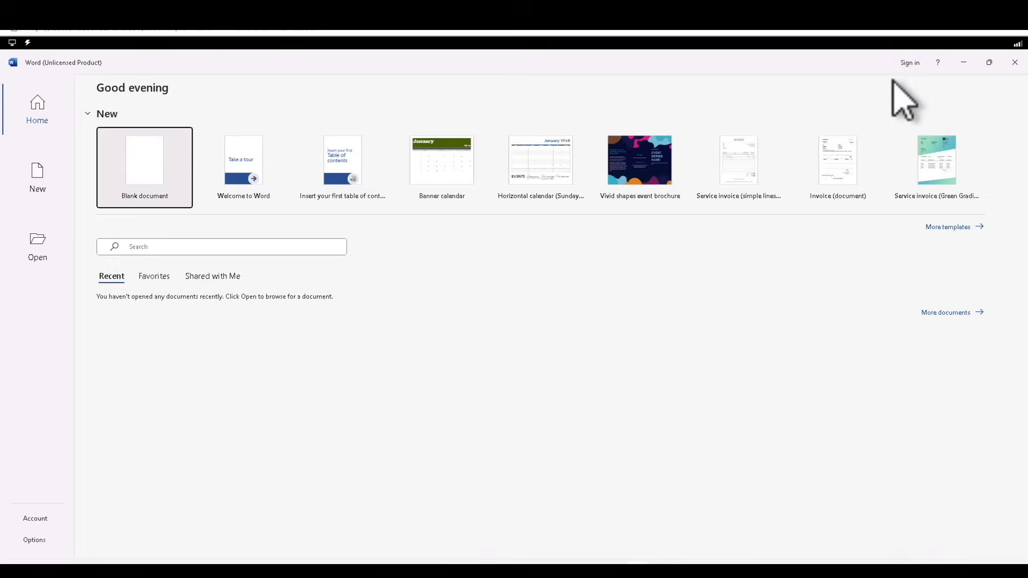
{"action": "left_click", "coordinate": [672, 464]}
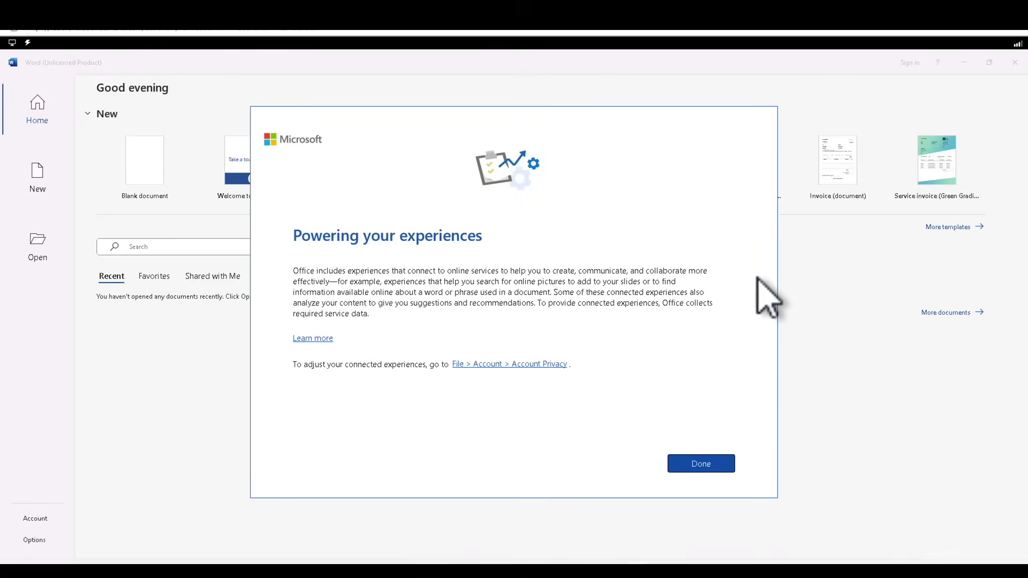
Sign in as another Contoso user for Word only, then create a new blank document
{"action": "left_click", "coordinate": [910, 63]}
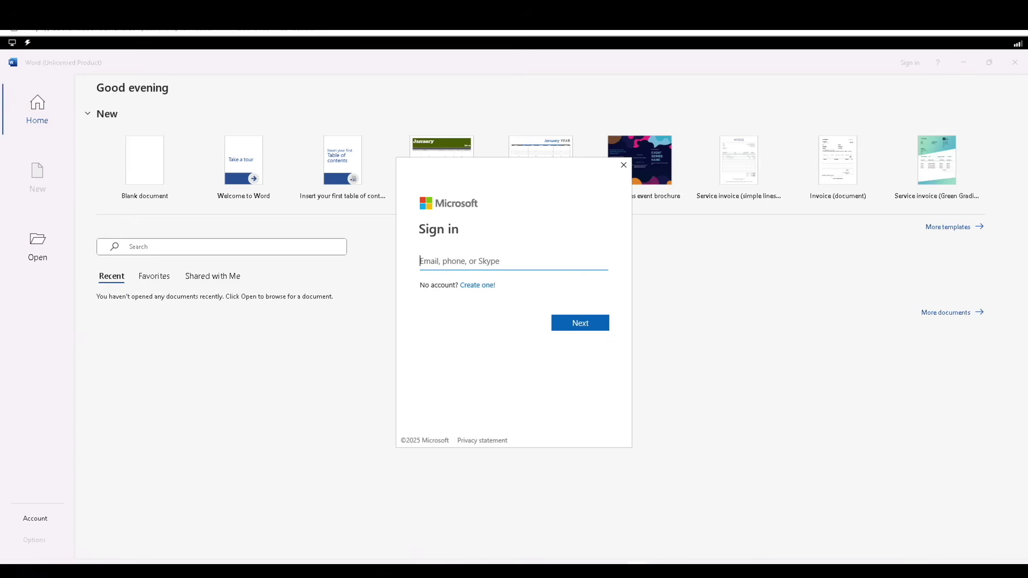
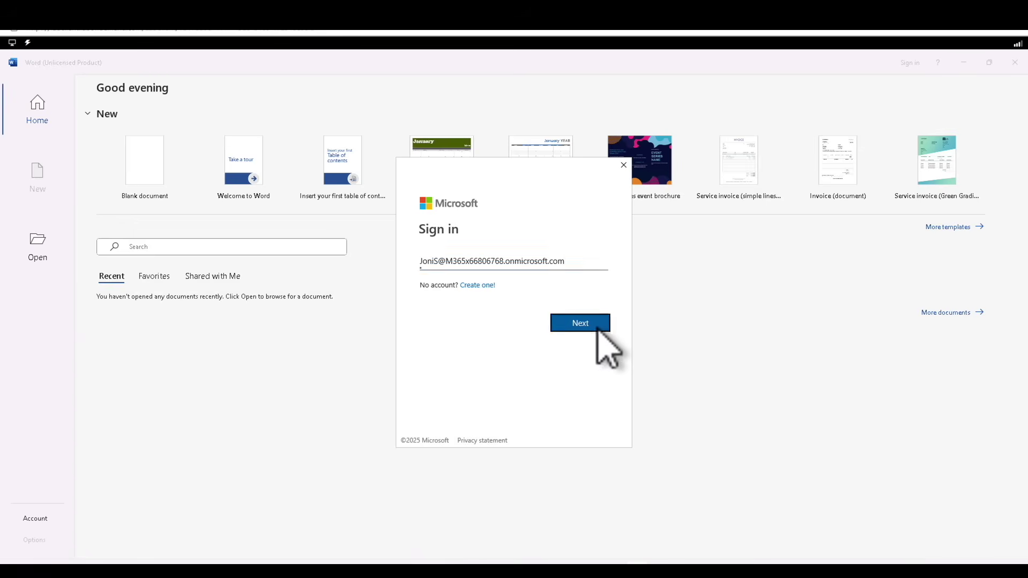
{"action": "left_click", "coordinate": [598, 330]}
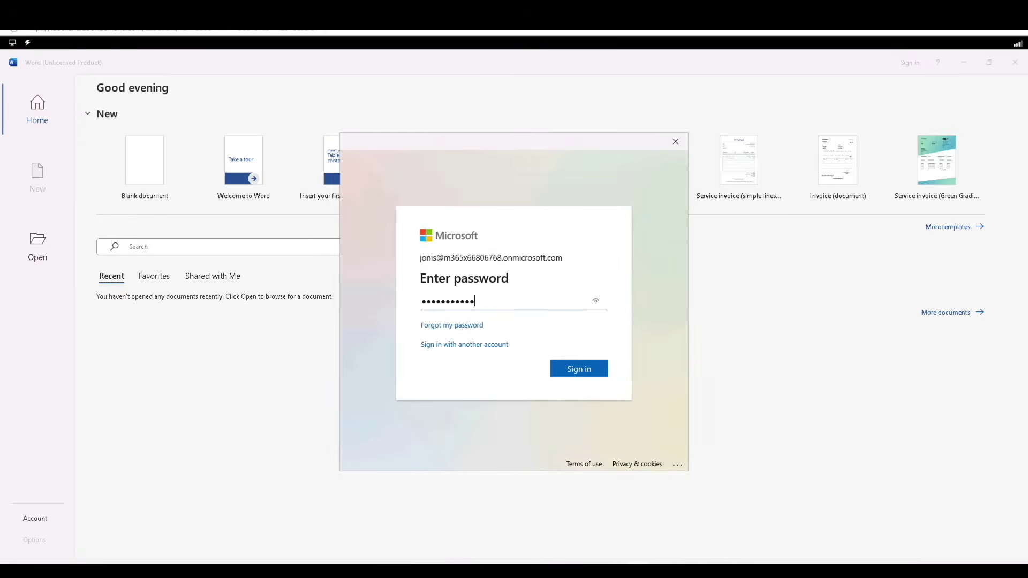
{"action": "key", "text": "Return"}
{"action": "left_click", "coordinate": [619, 441]}
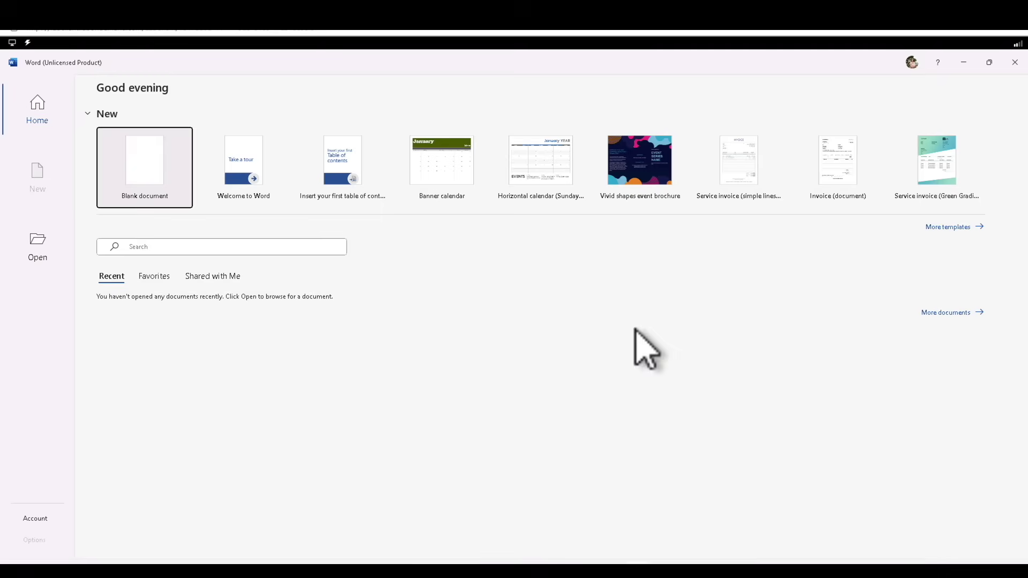
{"action": "left_click", "coordinate": [911, 62]}
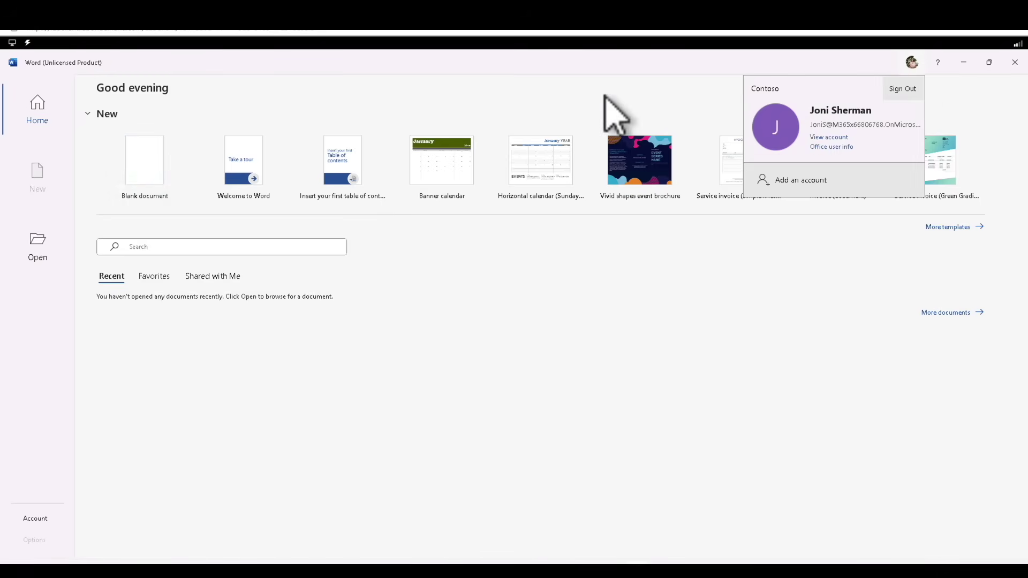
{"action": "left_click", "coordinate": [151, 172]}
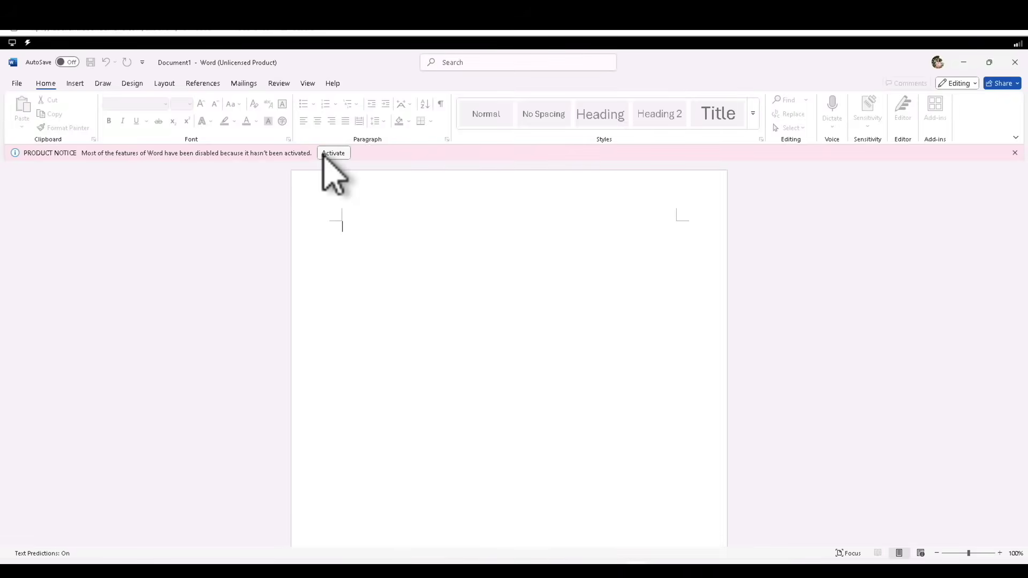
Dismiss the activation notice and open General Document.docx from the Desktop
{"action": "left_click", "coordinate": [386, 256]}
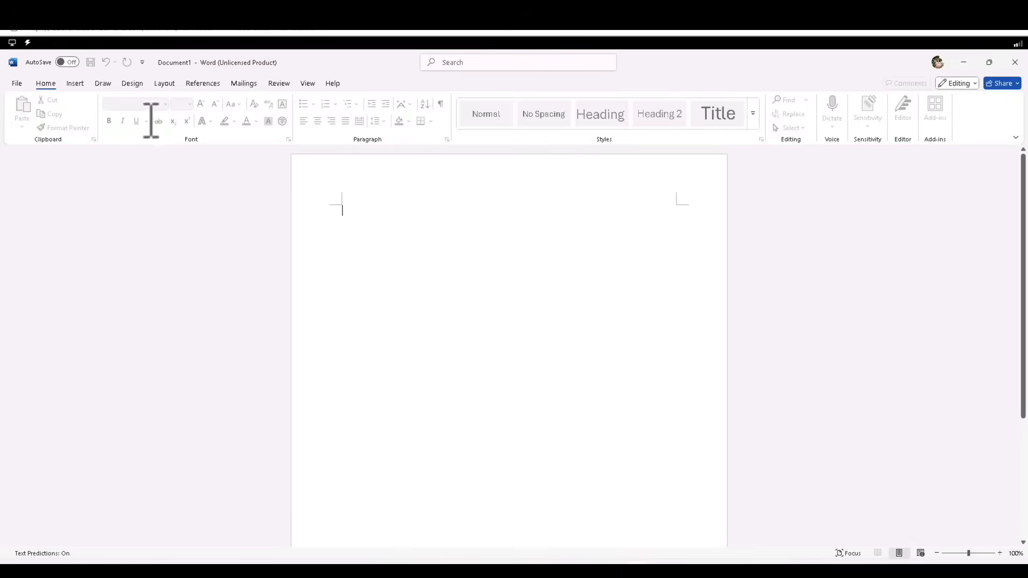
{"action": "left_click", "coordinate": [17, 85]}
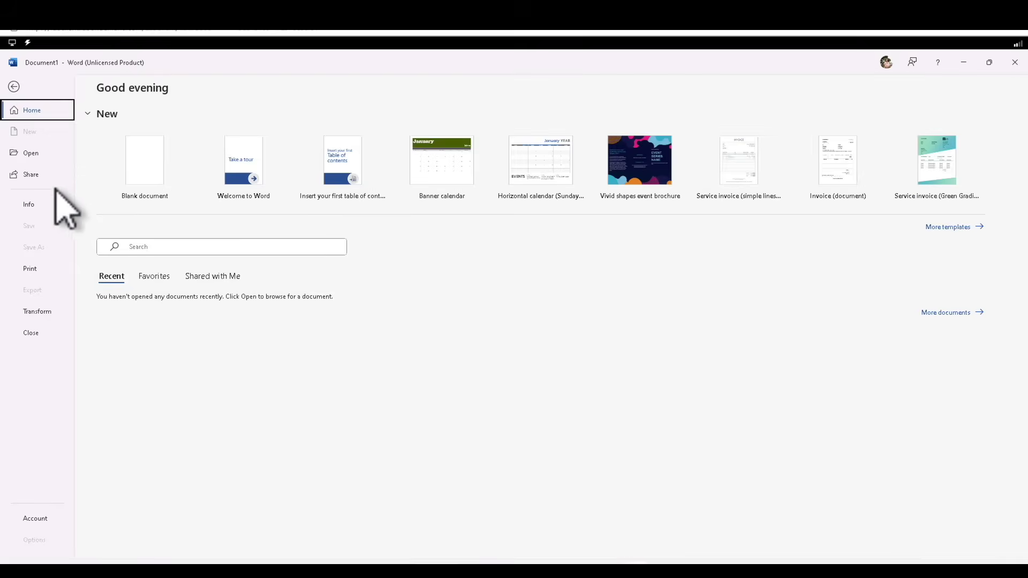
{"action": "left_click", "coordinate": [38, 150]}
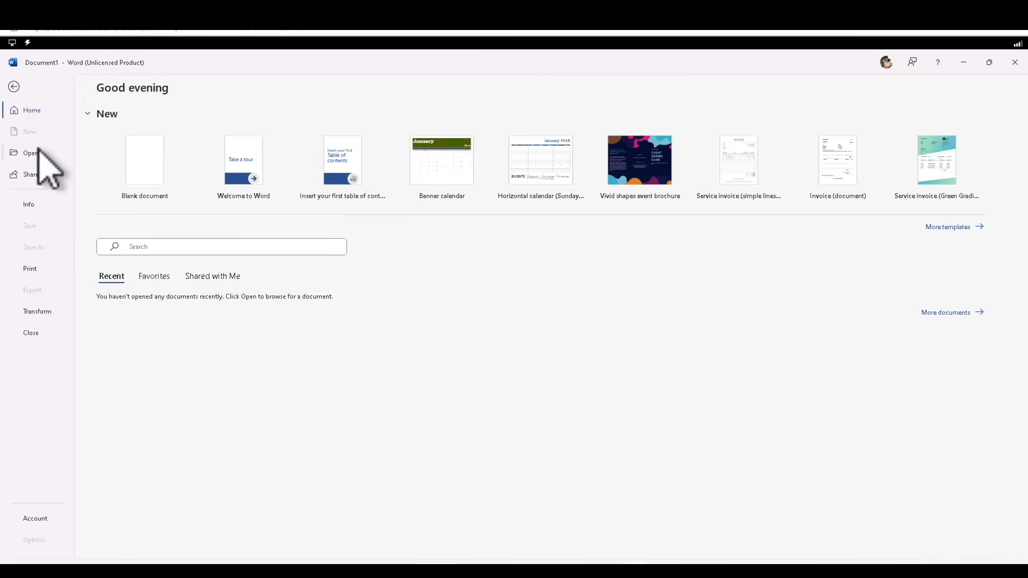
{"action": "left_click", "coordinate": [146, 302]}
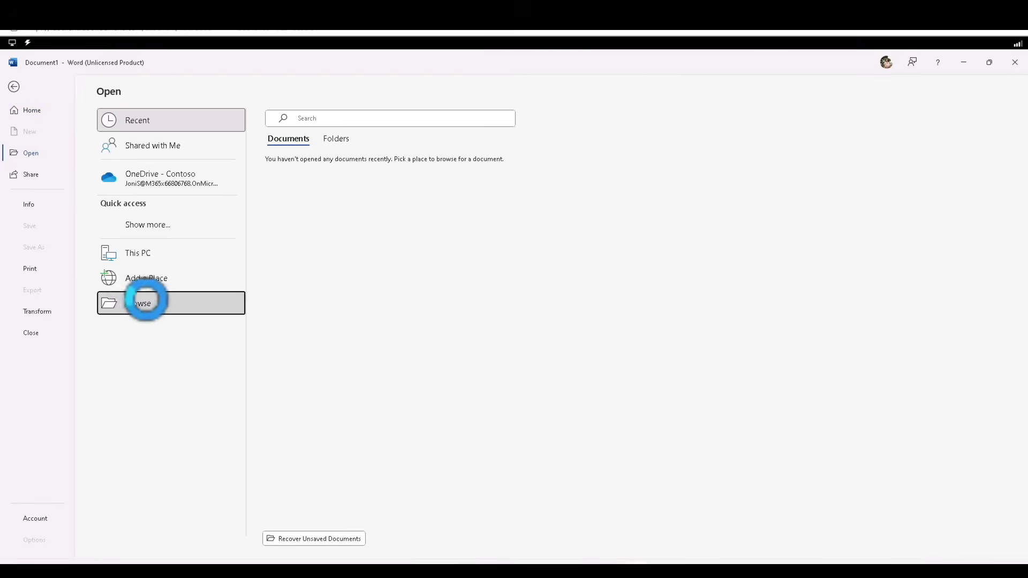
{"action": "left_click", "coordinate": [44, 143]}
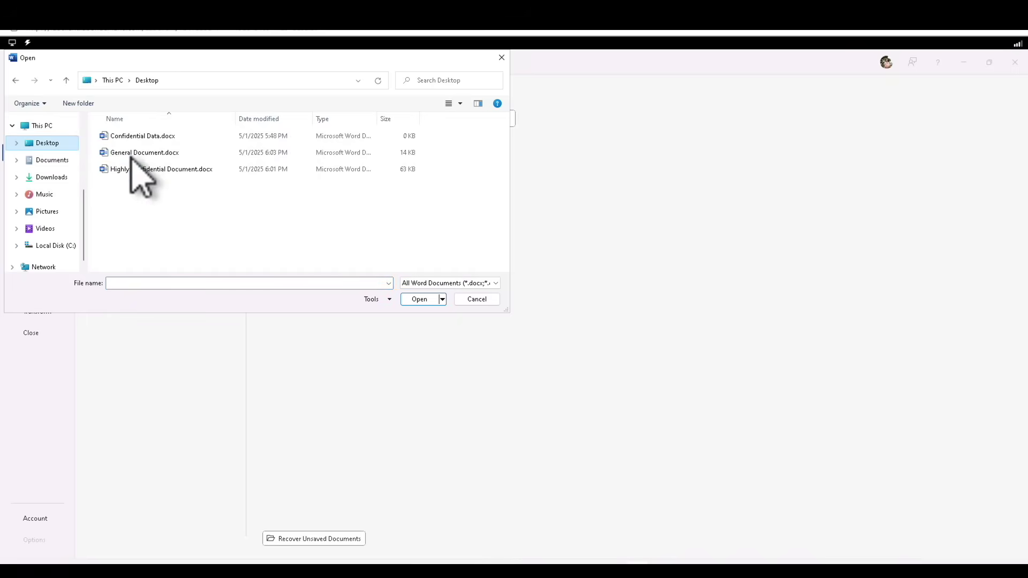
{"action": "left_click", "coordinate": [147, 154]}
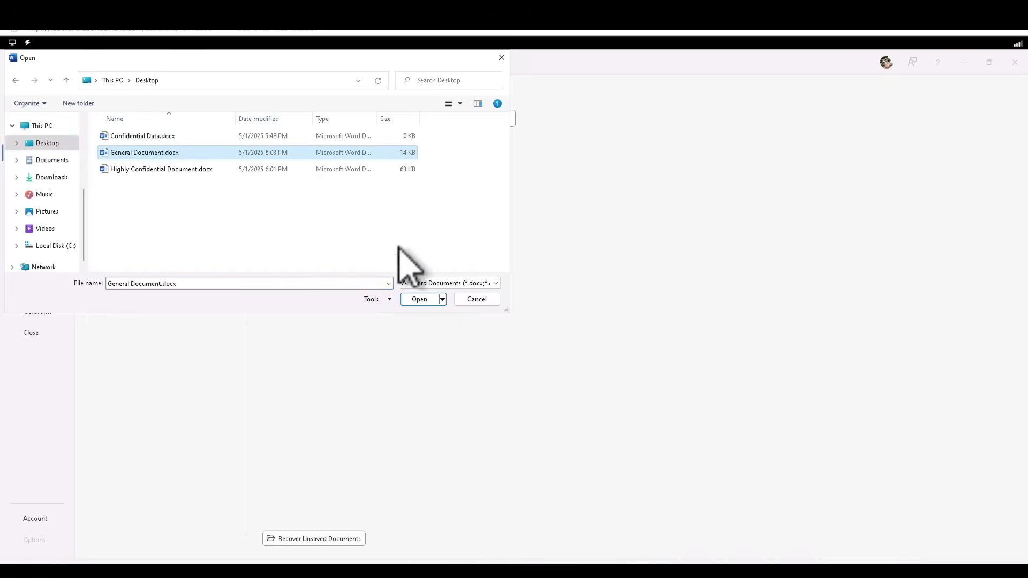
{"action": "left_click", "coordinate": [421, 299]}
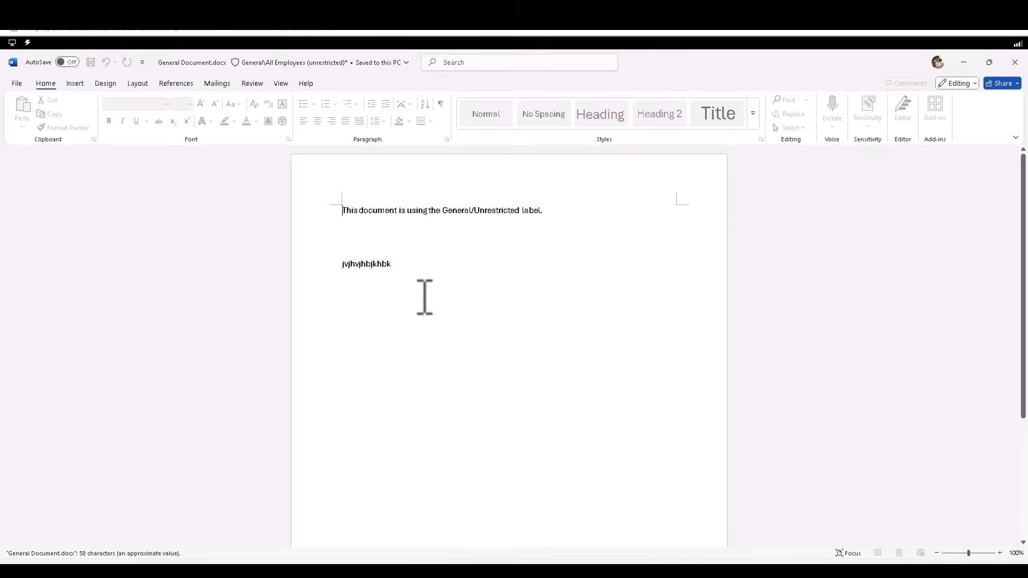
Select the label sentence and the second text line, then close Word
{"action": "triple_click", "coordinate": [583, 217]}
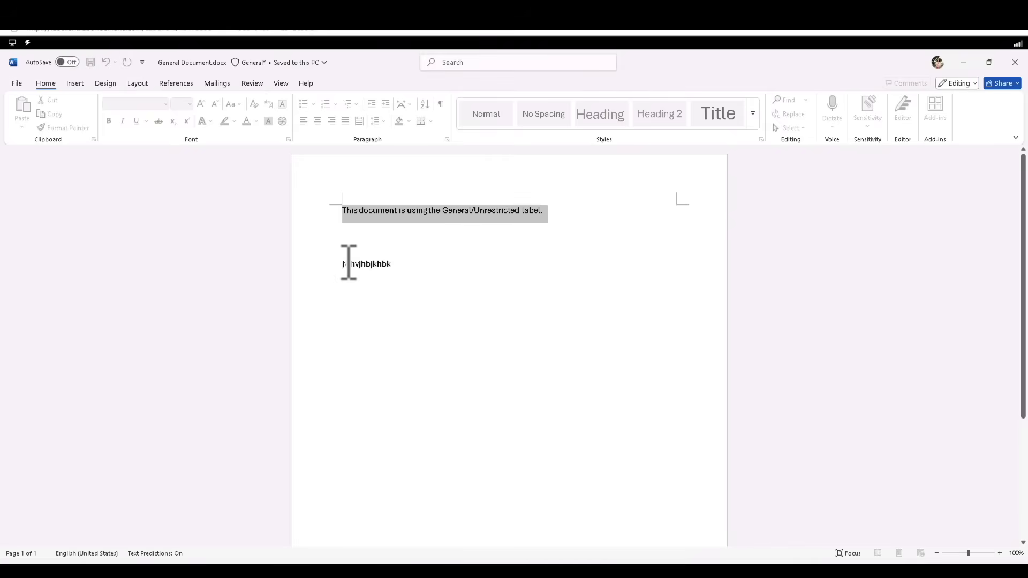
{"action": "left_click_drag", "start_coordinate": [343, 262], "coordinate": [434, 261]}
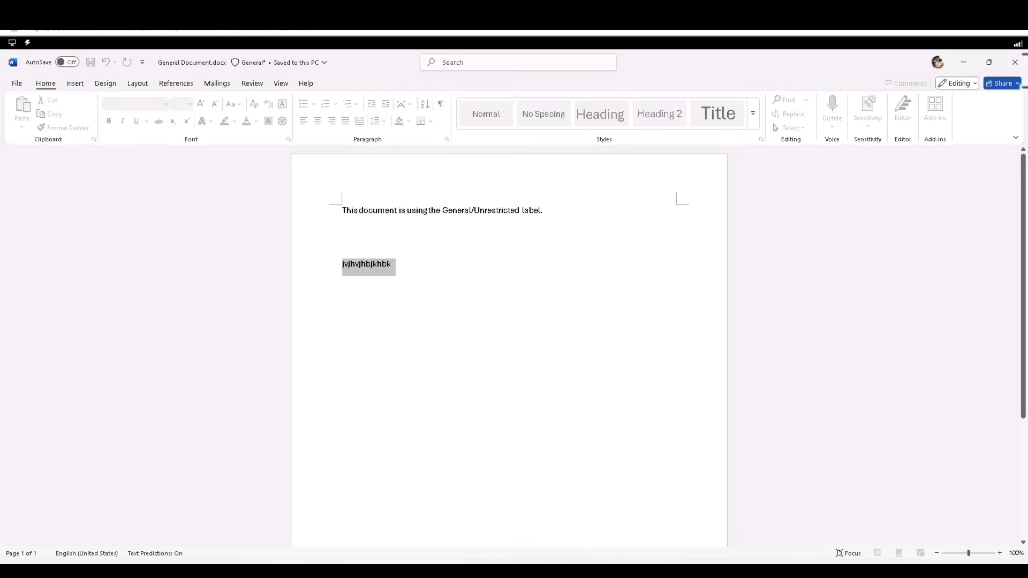
{"action": "left_click", "coordinate": [1014, 62]}
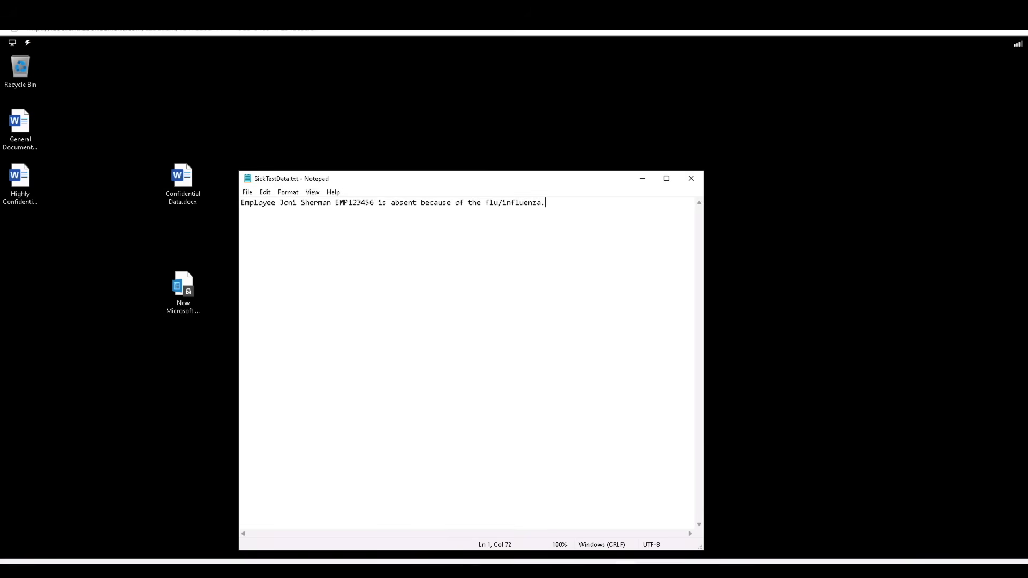
Relaunch Word from Recent, dismiss the privacy notice, check the signed-in account, and reach Open
{"action": "key", "text": "super"}
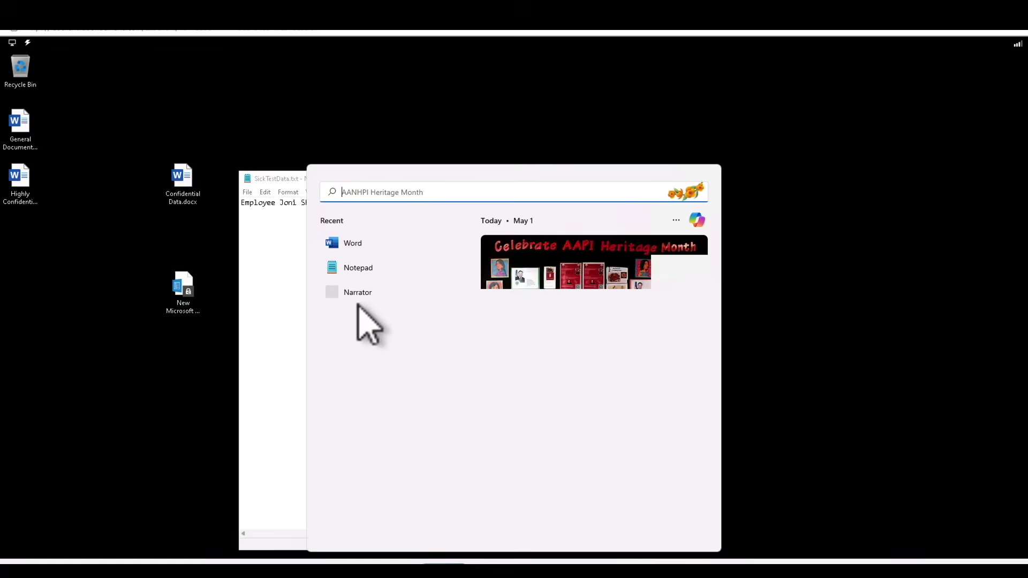
{"action": "left_click", "coordinate": [361, 244]}
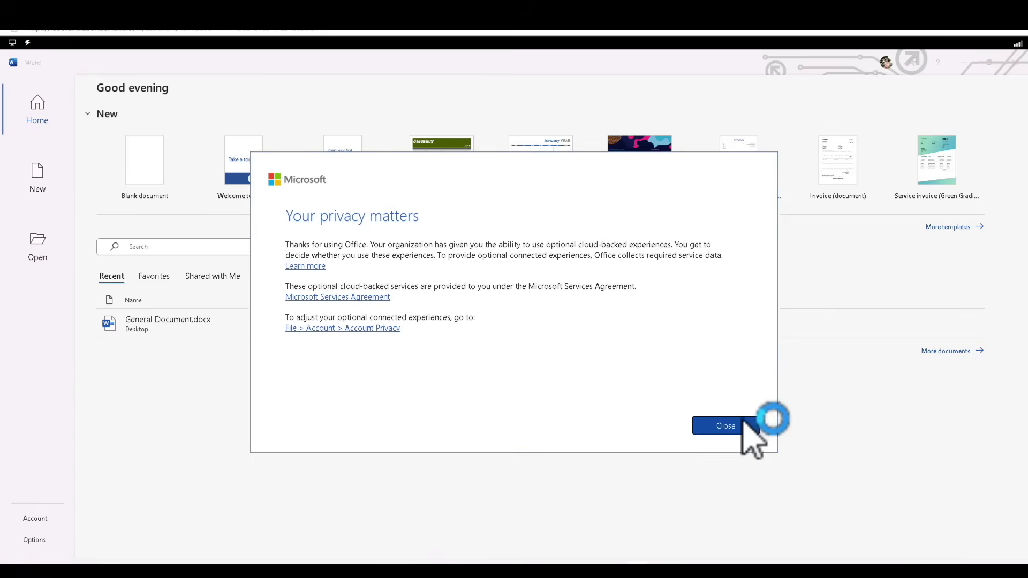
{"action": "left_click", "coordinate": [742, 425]}
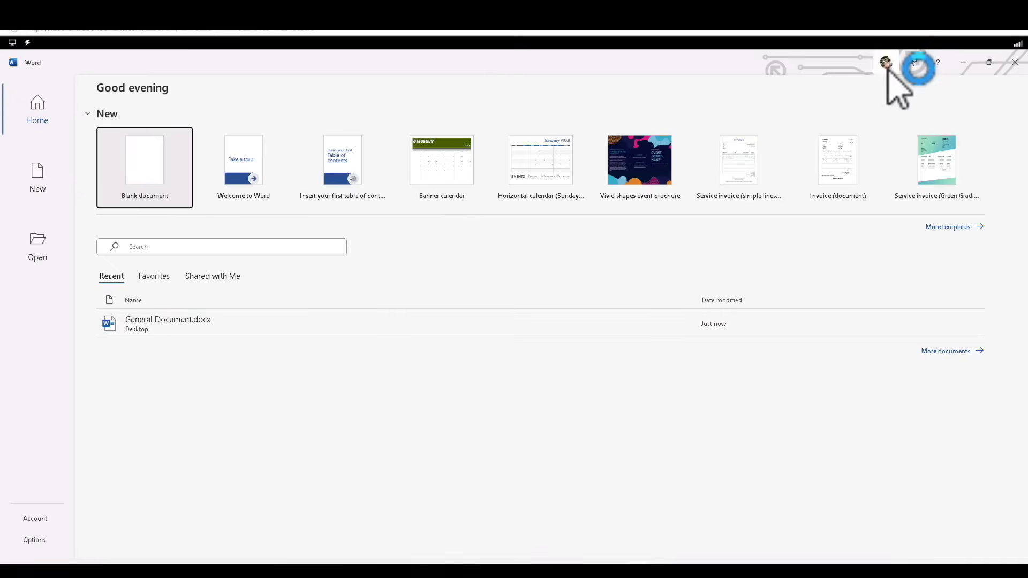
{"action": "left_click", "coordinate": [886, 63]}
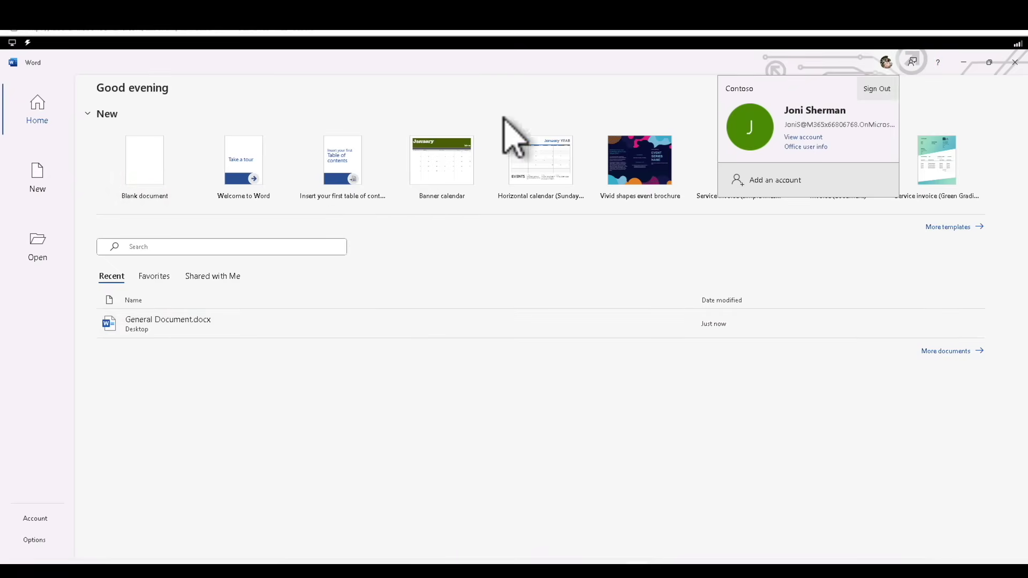
{"action": "left_click", "coordinate": [40, 256]}
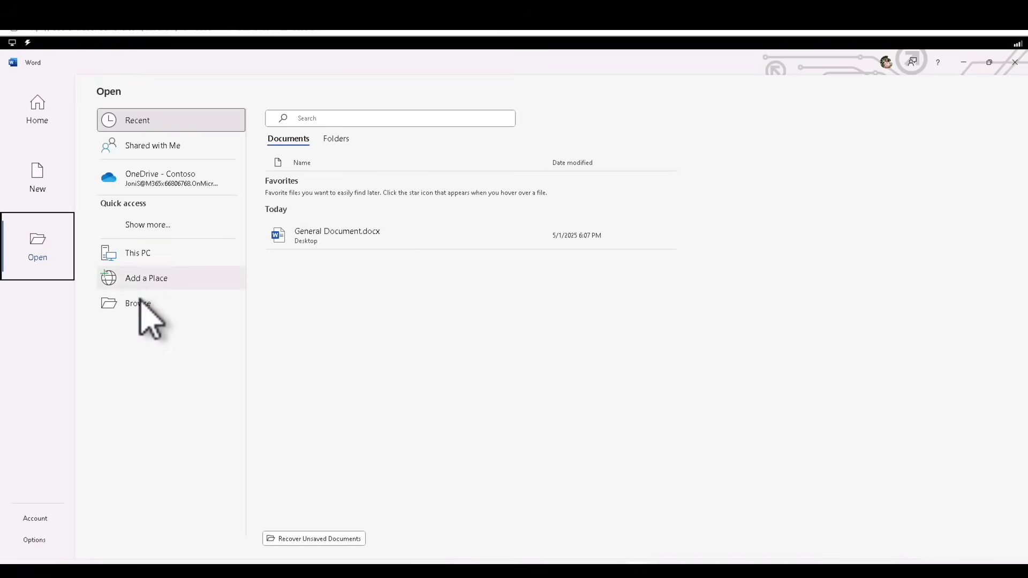
Browse to the Desktop and try opening Highly Confidential Document.docx
{"action": "left_click", "coordinate": [144, 303]}
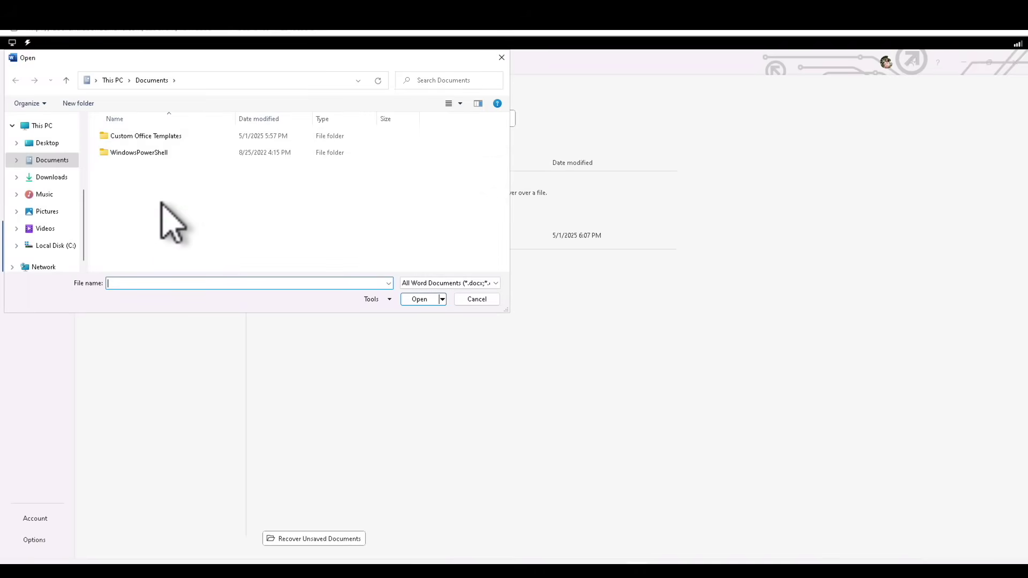
{"action": "left_click", "coordinate": [60, 146]}
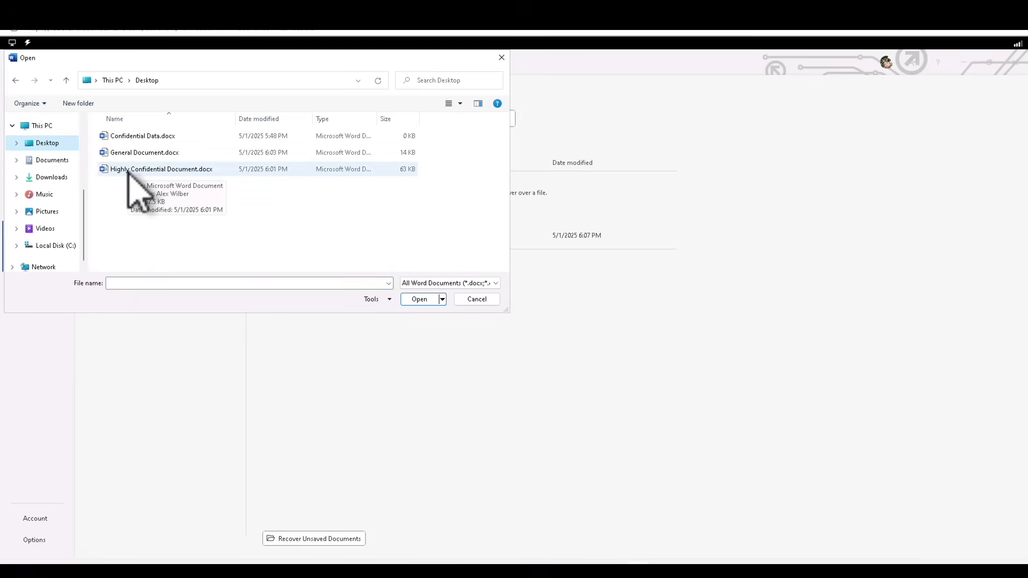
{"action": "left_click", "coordinate": [128, 170]}
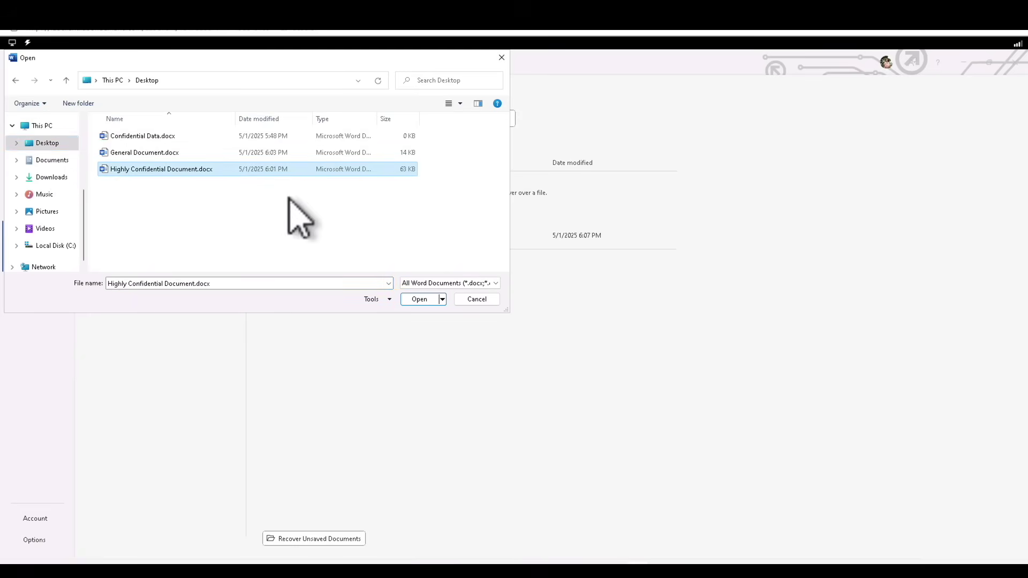
{"action": "left_click", "coordinate": [420, 299]}
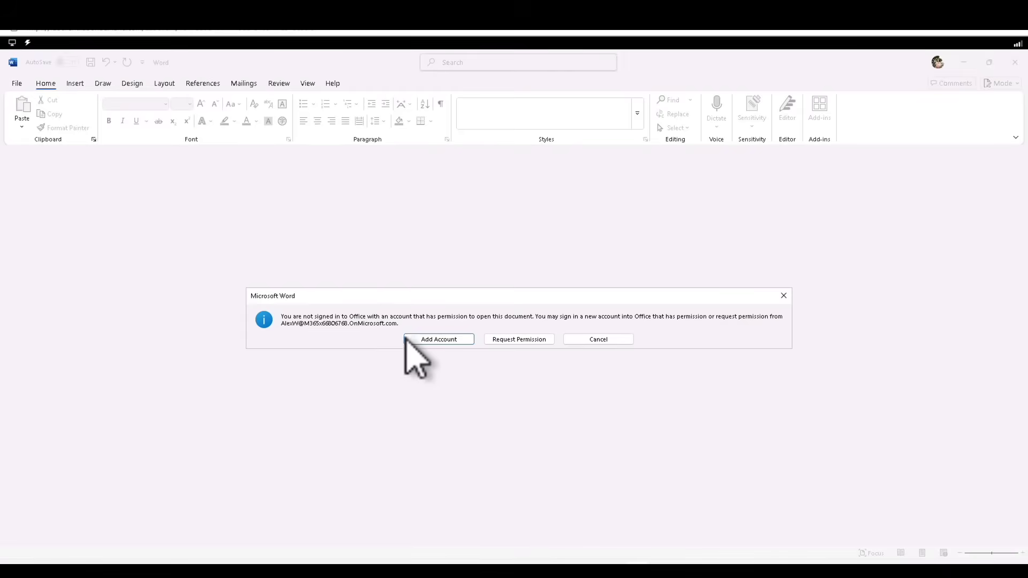
Start requesting access with an Outlook.com account, abandon the sign-in and Mail windows, and close Word
{"action": "left_click", "coordinate": [516, 340]}
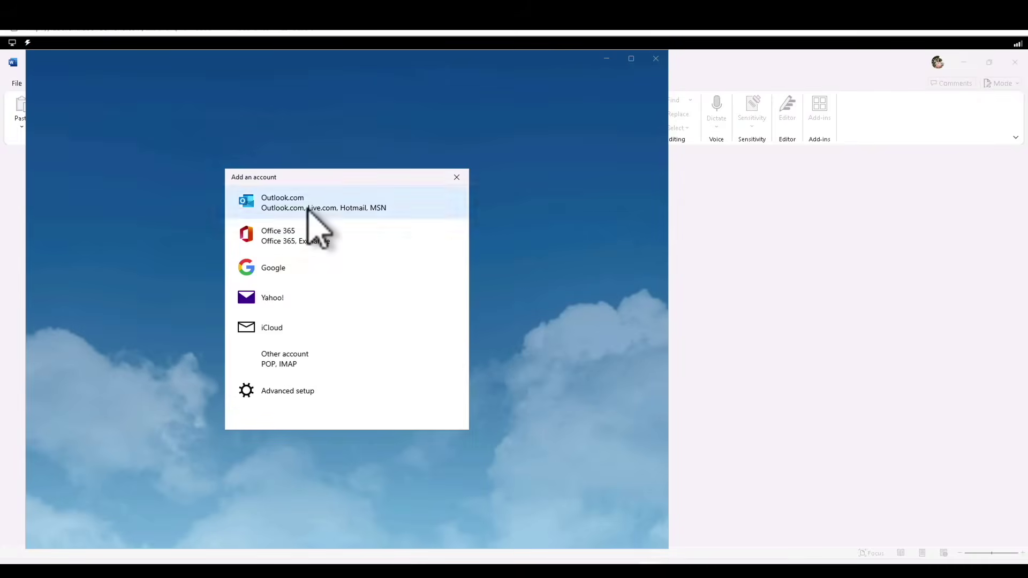
{"action": "left_click", "coordinate": [314, 213]}
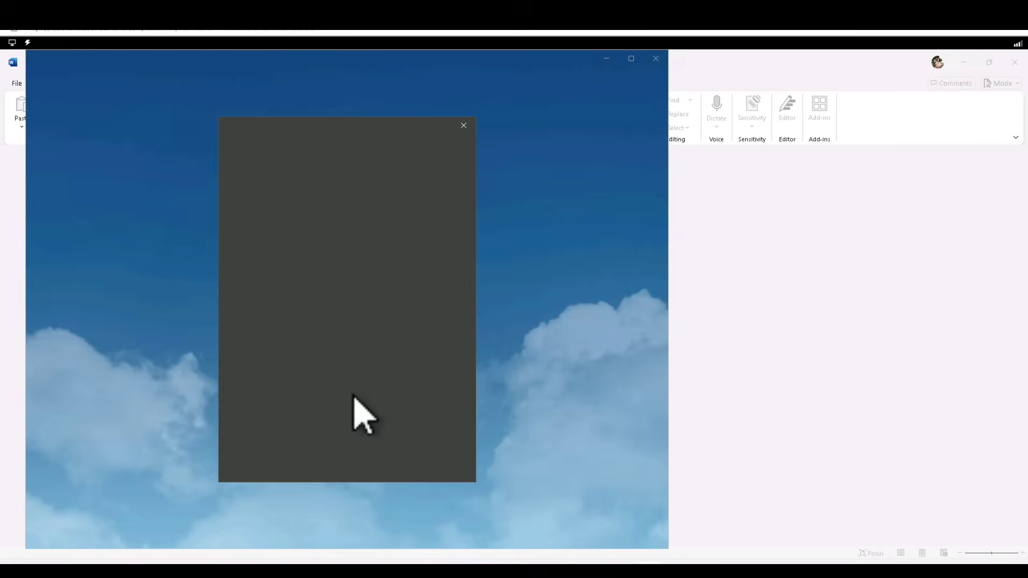
{"action": "left_click", "coordinate": [464, 126]}
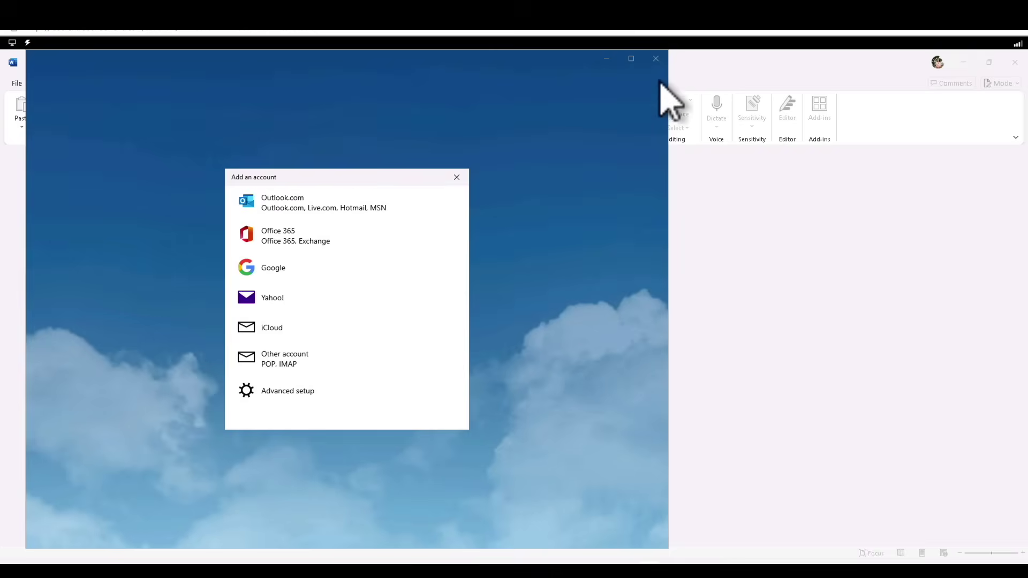
{"action": "left_click", "coordinate": [457, 177]}
{"action": "left_click", "coordinate": [656, 59]}
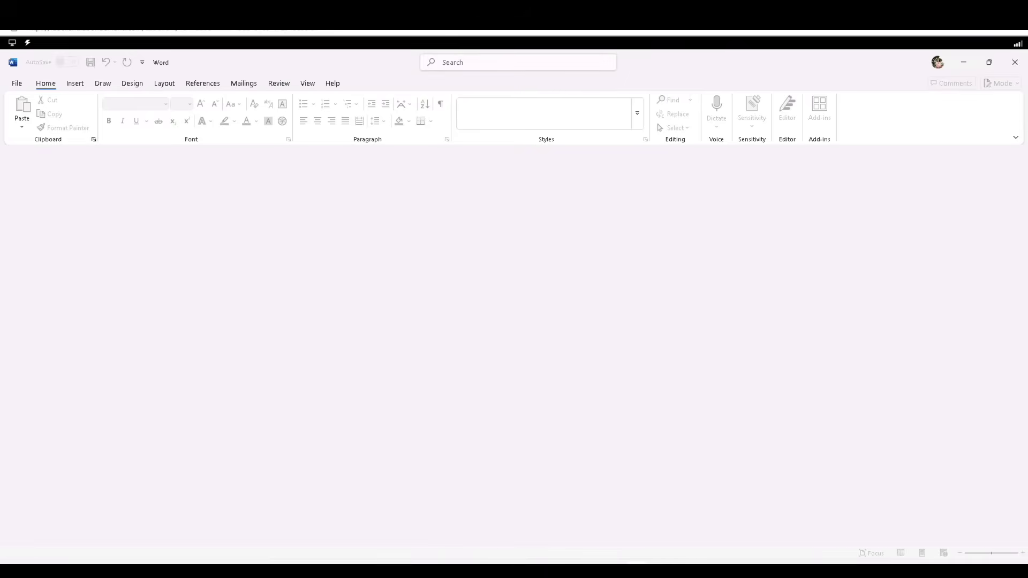
{"action": "left_click", "coordinate": [1015, 63]}
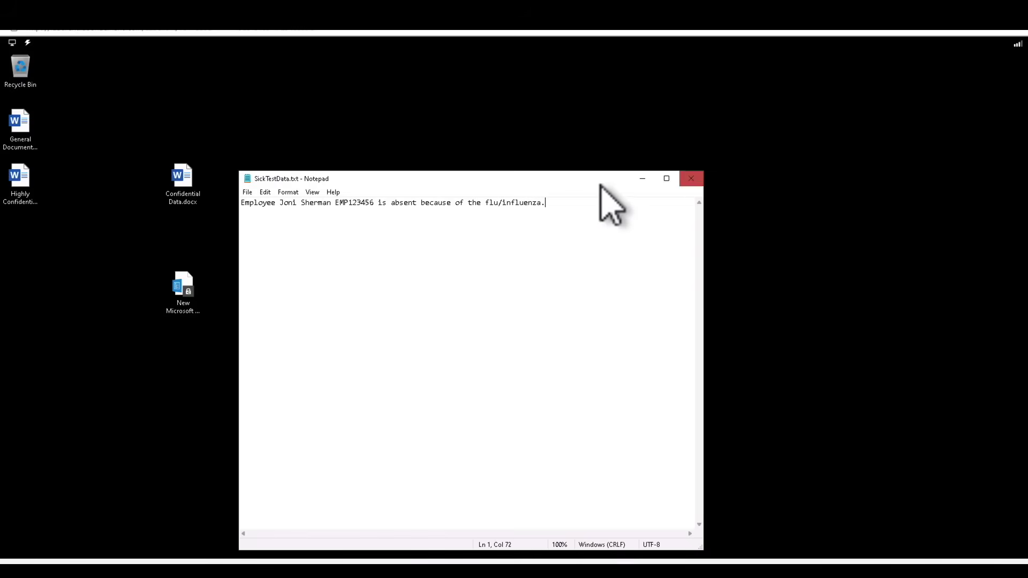
Close Notepad, open the Desktop folder in File Explorer, and select General Document.docx
{"action": "left_click_drag", "start_coordinate": [645, 179], "coordinate": [780, 142]}
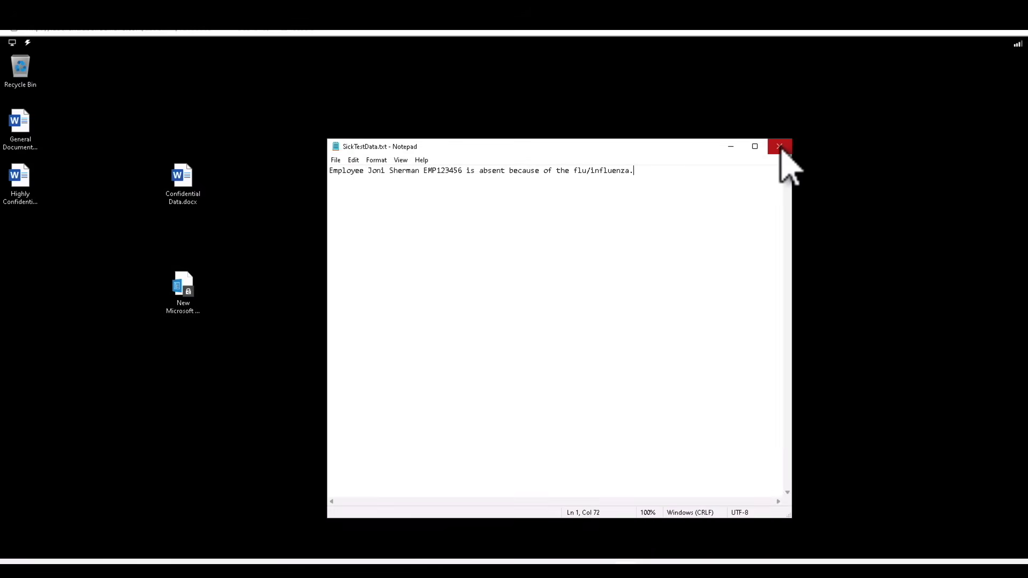
{"action": "left_click", "coordinate": [779, 147]}
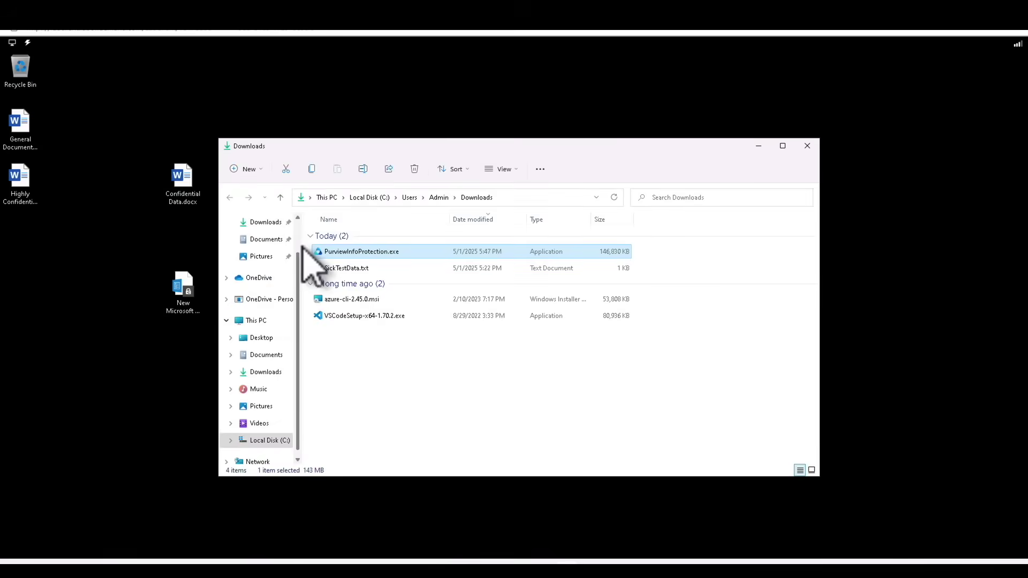
{"action": "scroll", "coordinate": [300, 241], "scroll_direction": "up", "scroll_amount": 2}
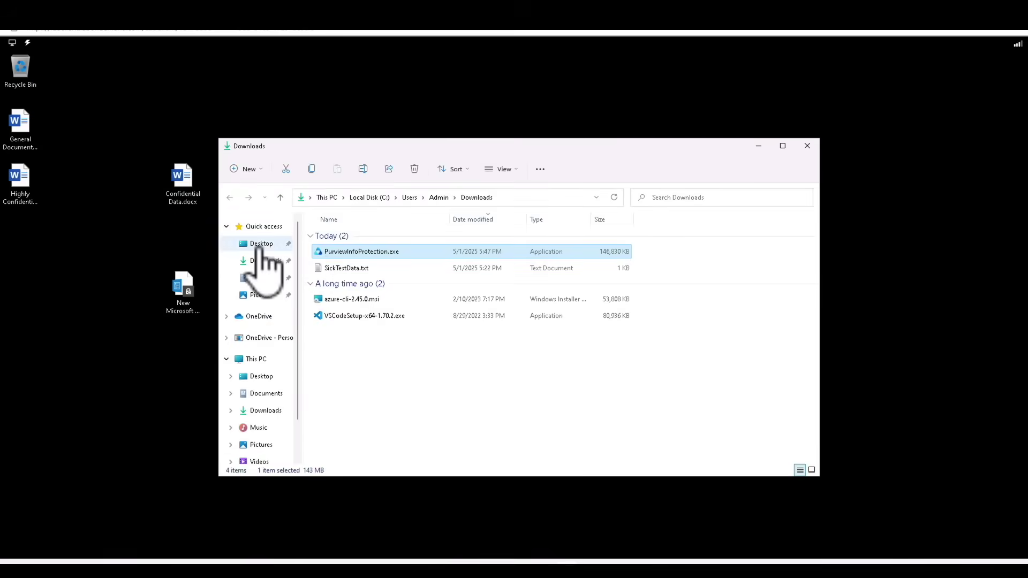
{"action": "left_click", "coordinate": [265, 246]}
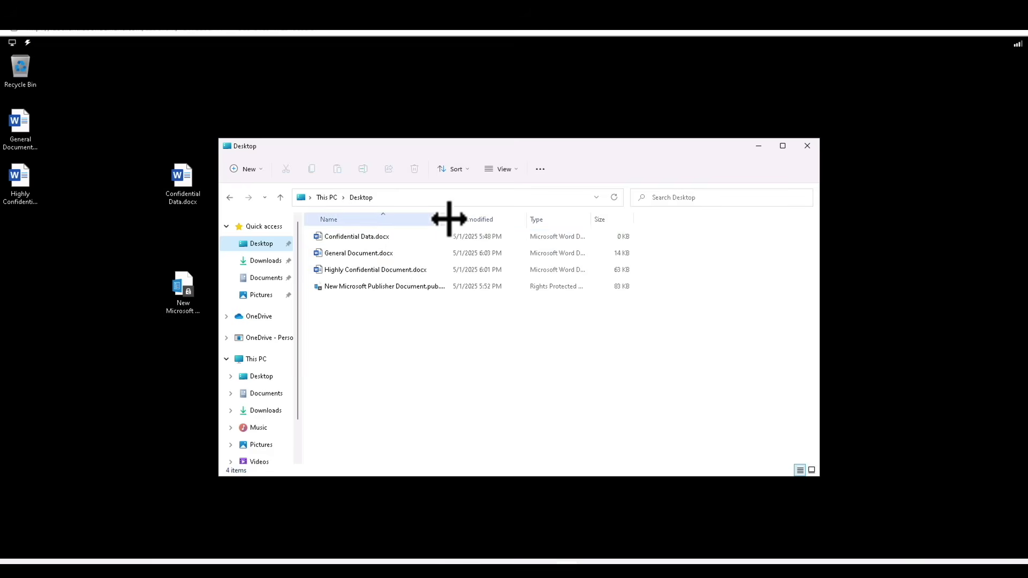
{"action": "left_click_drag", "start_coordinate": [449, 218], "coordinate": [548, 232]}
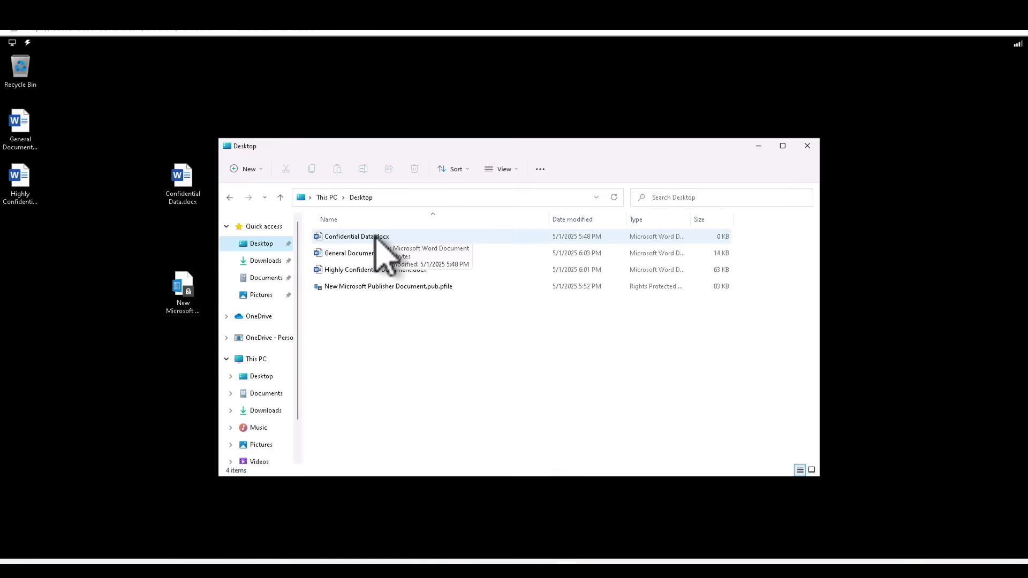
{"action": "left_click", "coordinate": [378, 253]}
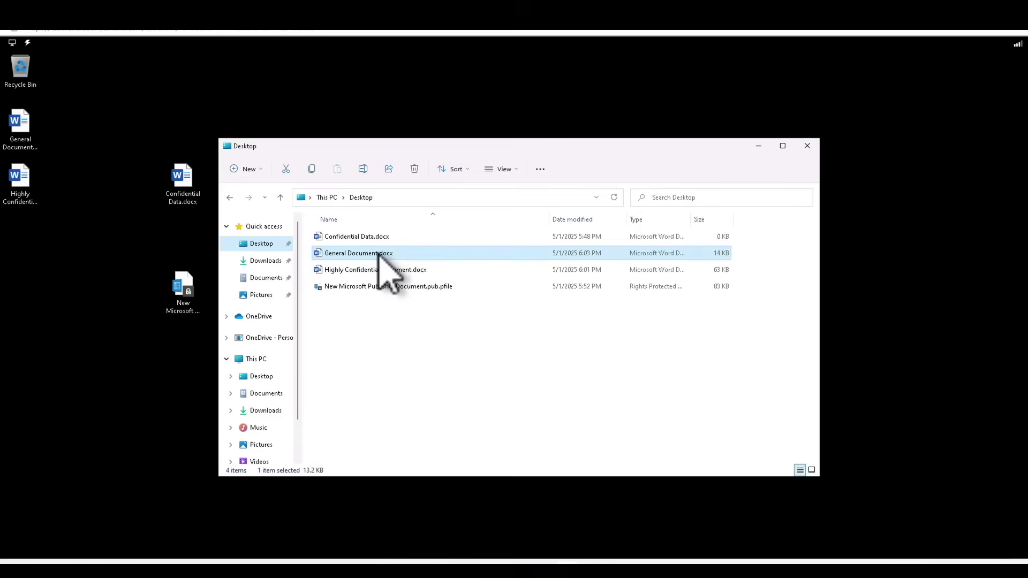
Open General Document.docx in WordPad via Open with > More apps, then close WordPad
{"action": "right_click", "coordinate": [378, 254]}
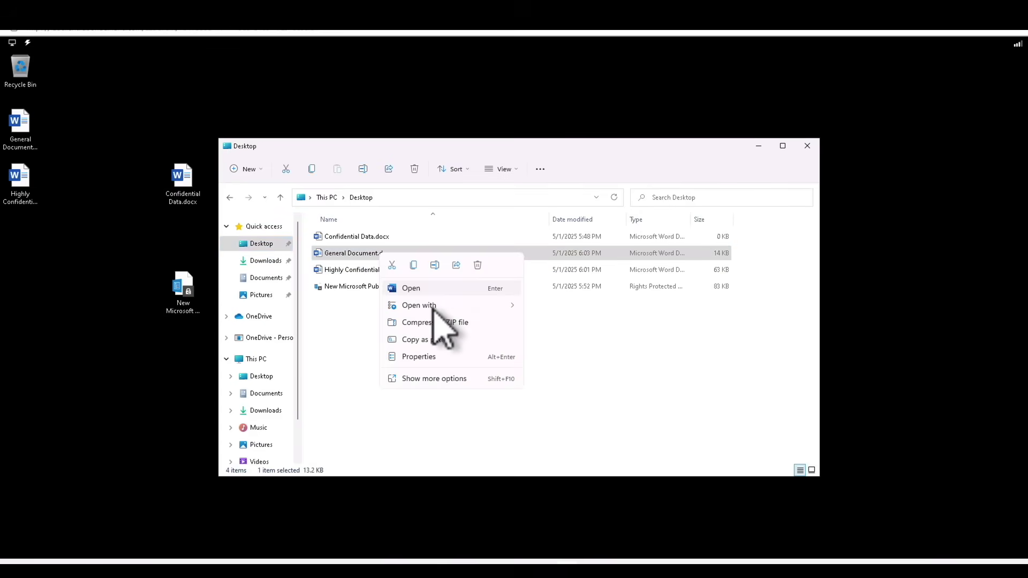
{"action": "mouse_move", "coordinate": [434, 310]}
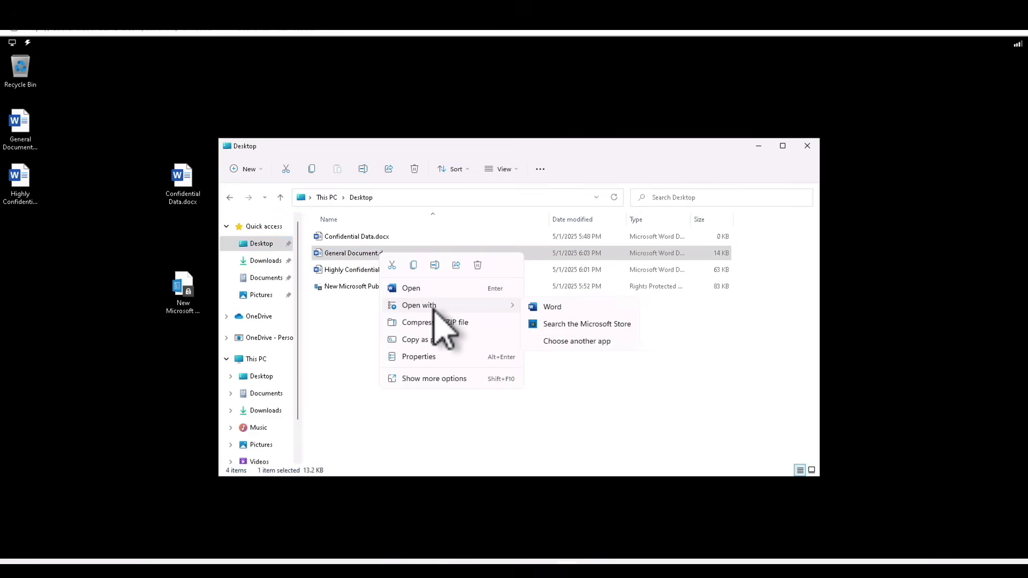
{"action": "left_click", "coordinate": [577, 342]}
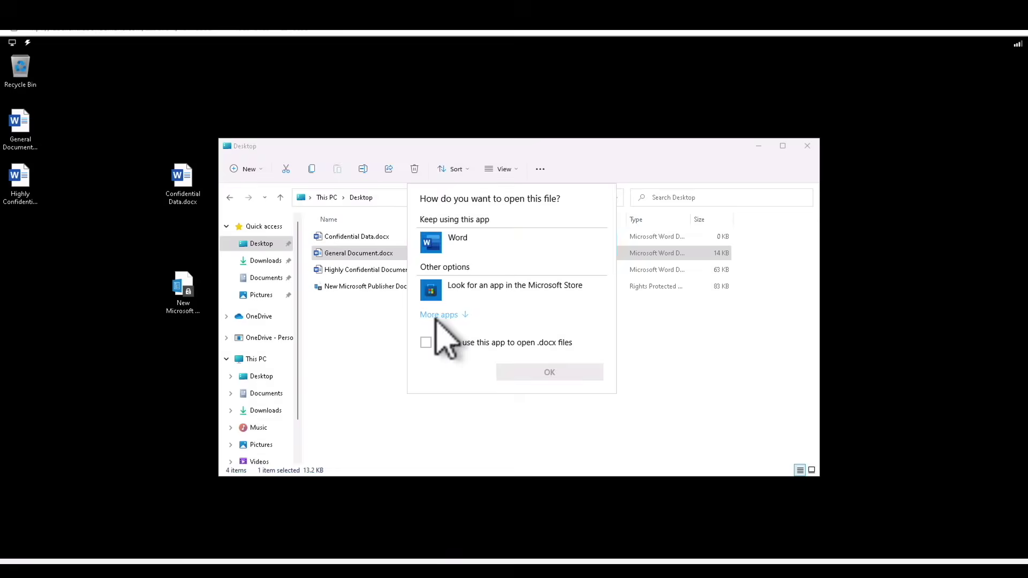
{"action": "left_click", "coordinate": [444, 316]}
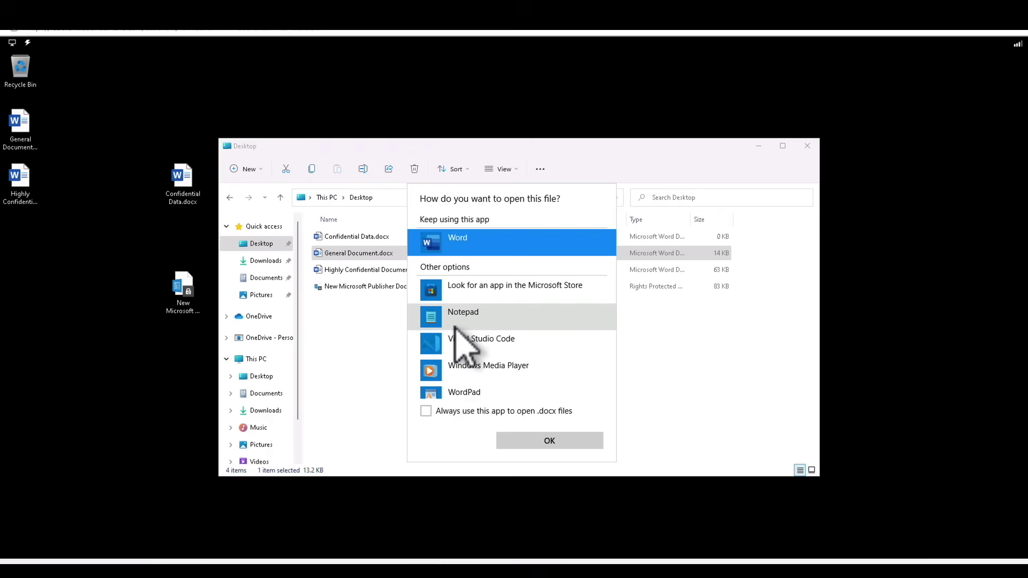
{"action": "left_click", "coordinate": [489, 394]}
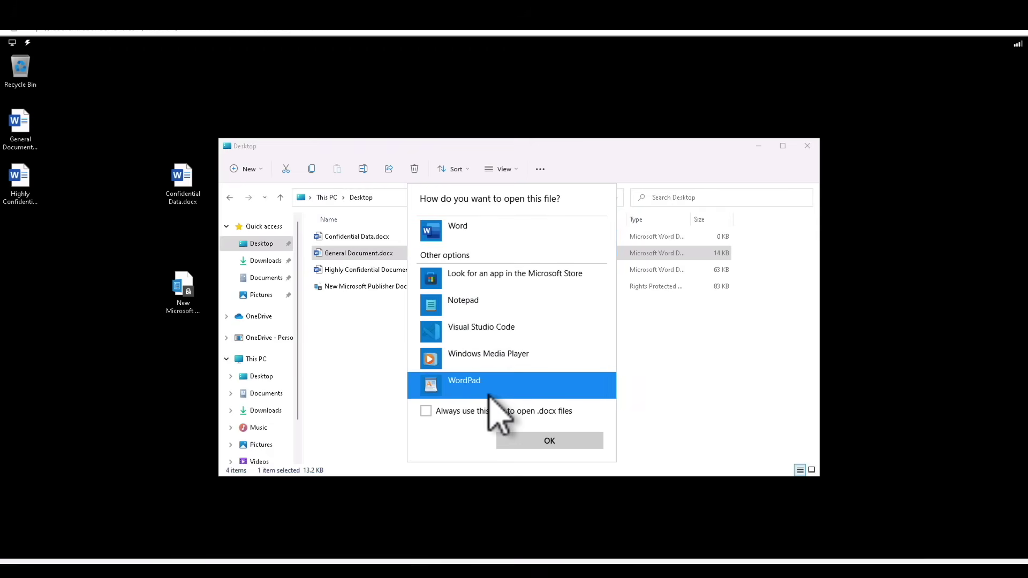
{"action": "left_click", "coordinate": [531, 443]}
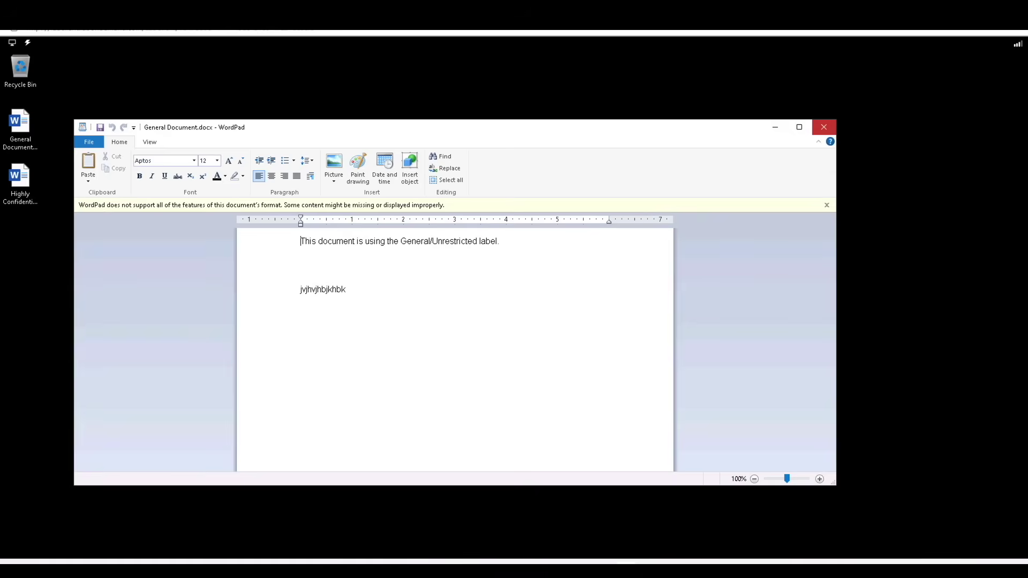
{"action": "key", "text": "alt+F4"}
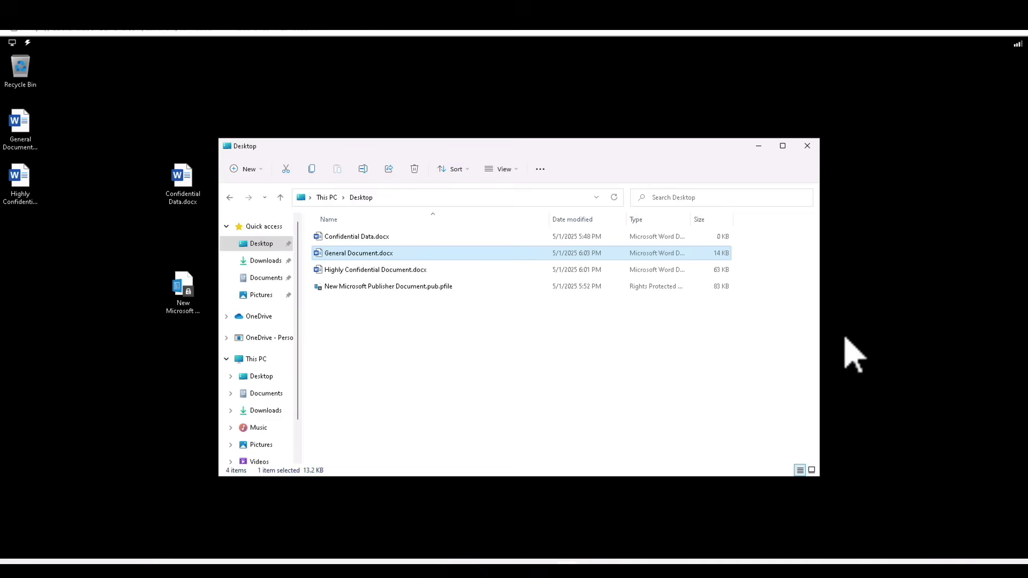
{"action": "left_click", "coordinate": [402, 270]}
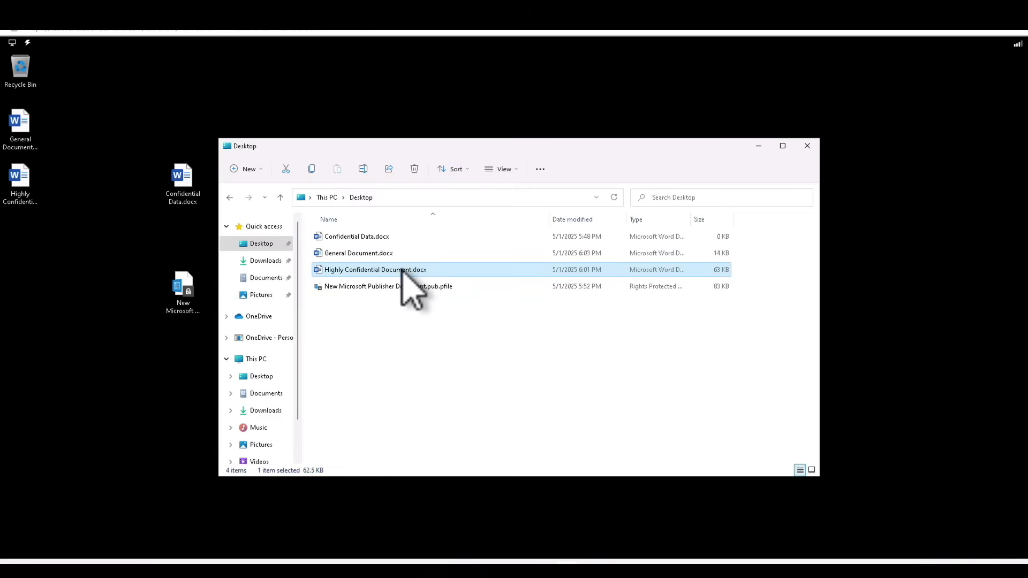
{"action": "right_click", "coordinate": [402, 269]}
{"action": "mouse_move", "coordinate": [474, 324]}
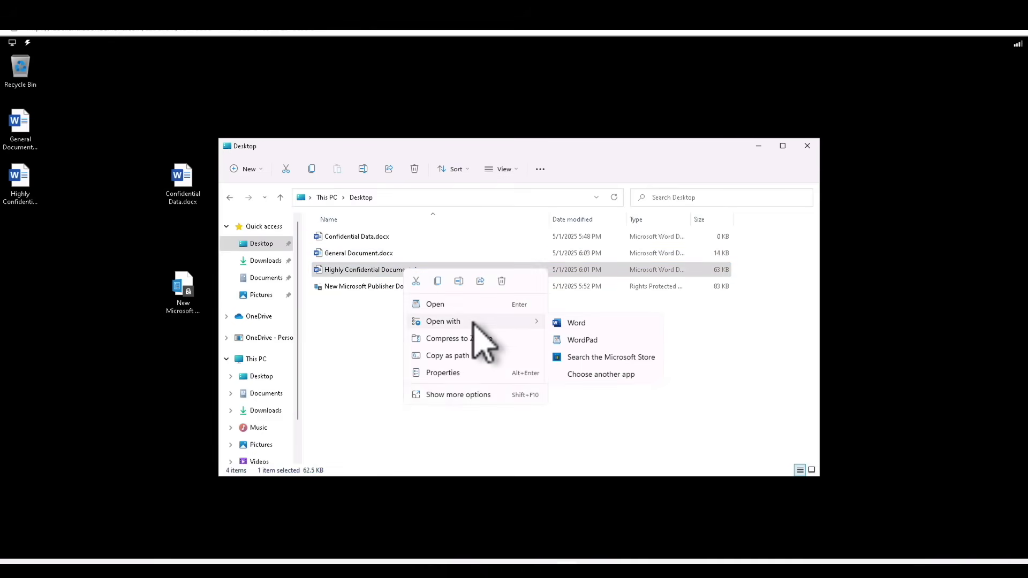
{"action": "left_click", "coordinate": [594, 342]}
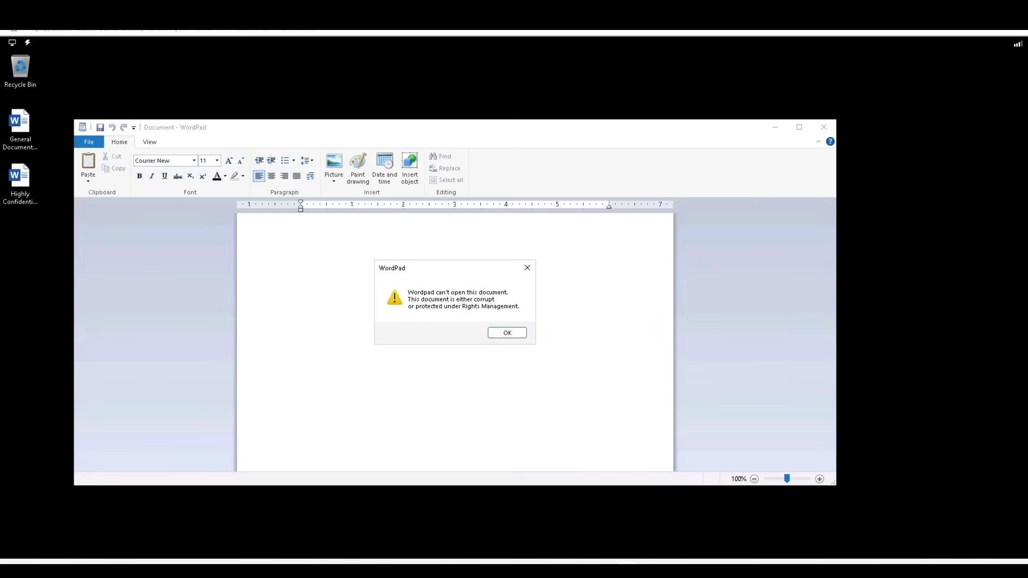
{"action": "left_click", "coordinate": [509, 334]}
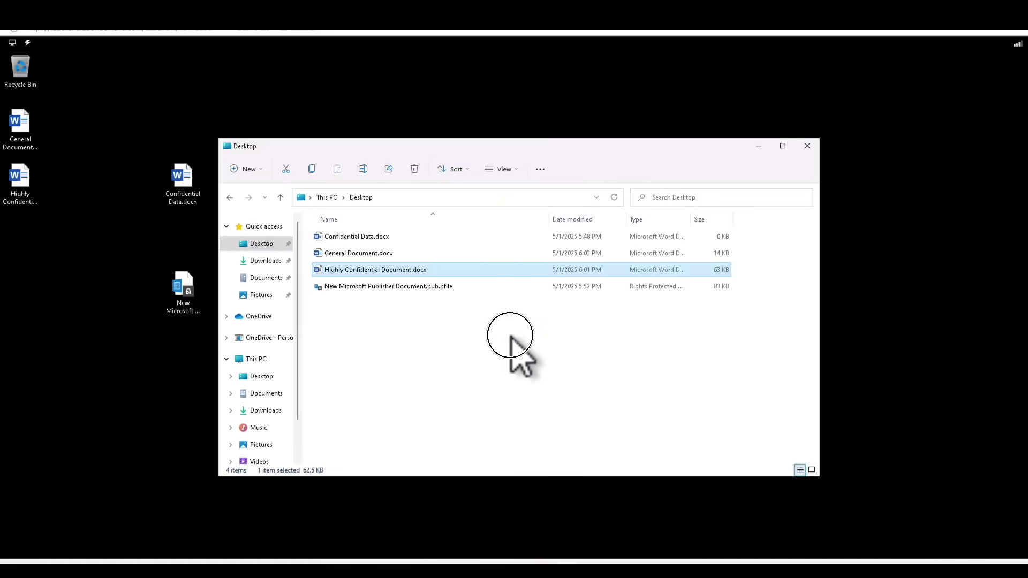